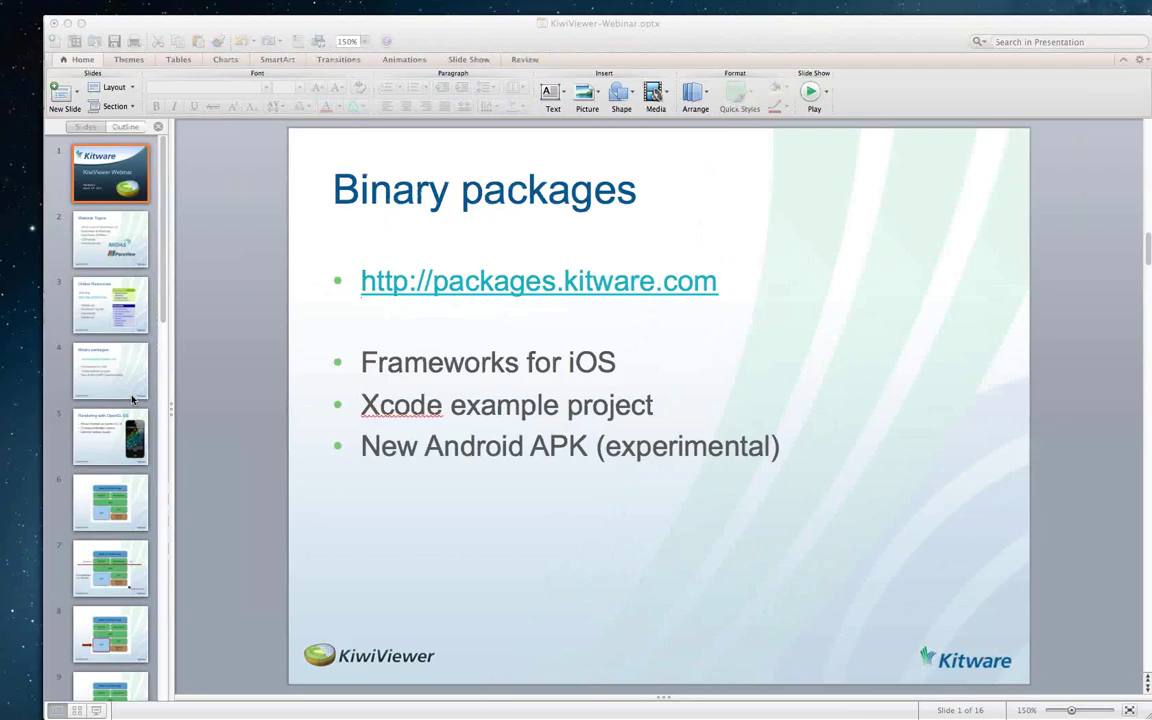
Step: Bring the phone simulator running KiwiViewer forward, move it right, and rotate the kiwi model
click(27, 548)
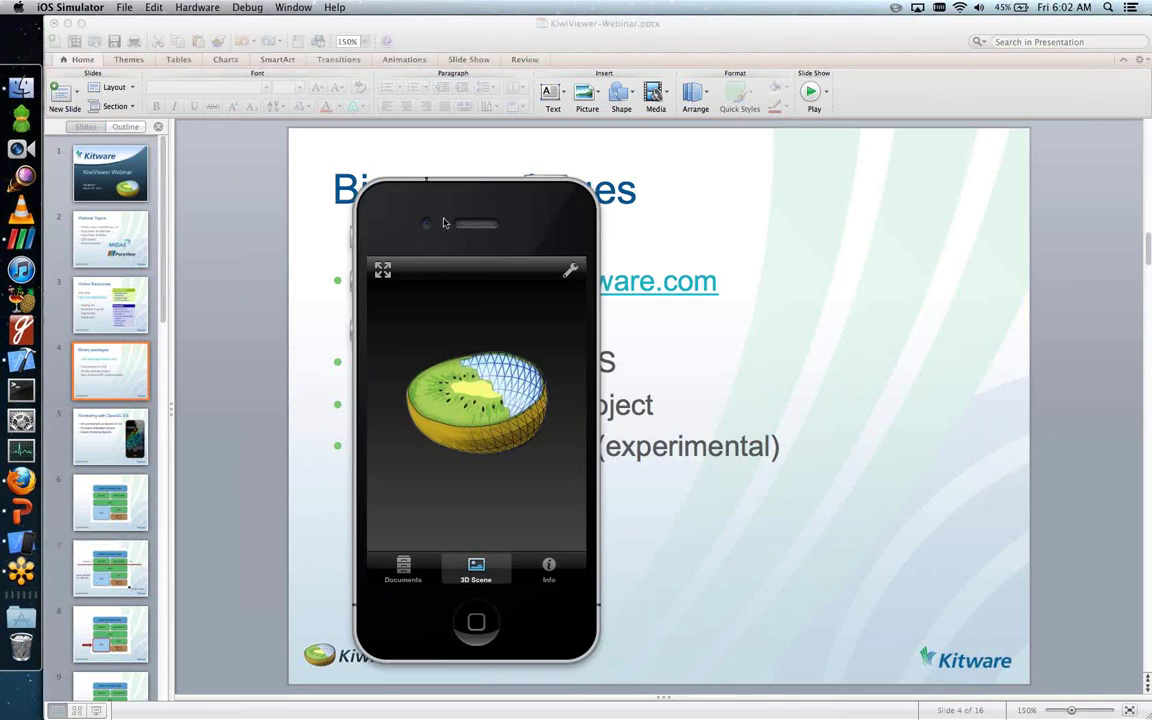
drag(446, 220, 562, 201)
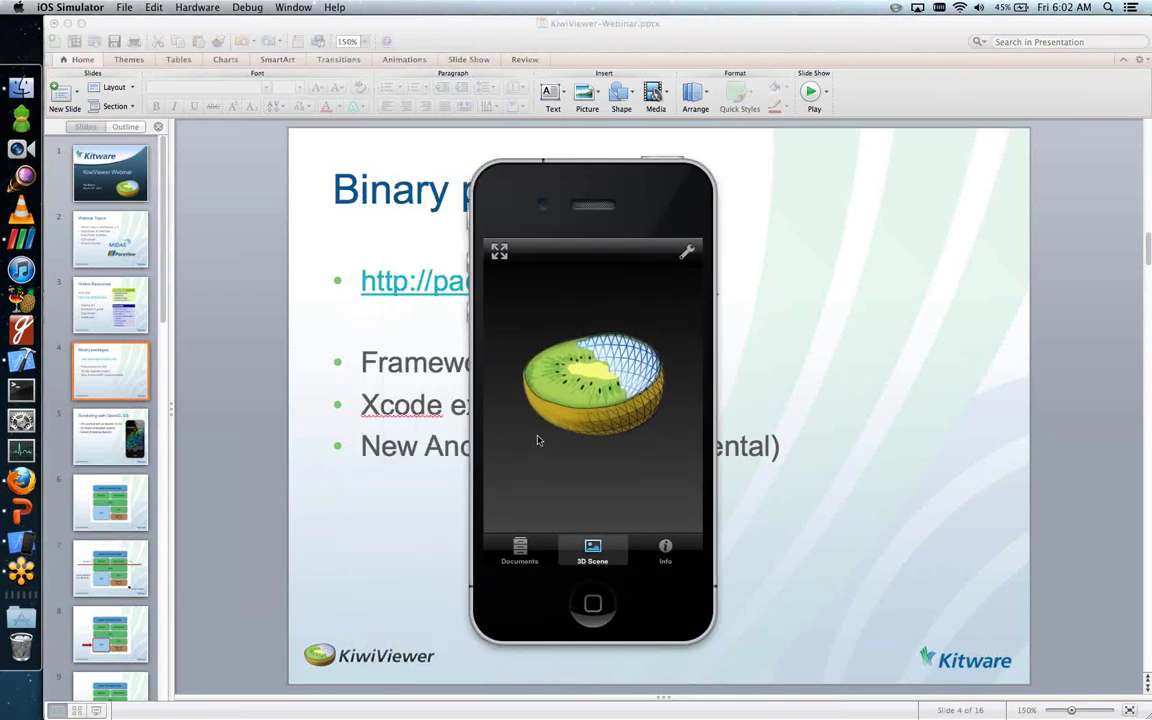
mouse_move(535, 437)
mouse_down()
mouse_move(593, 428)
mouse_move(530, 424)
mouse_up()
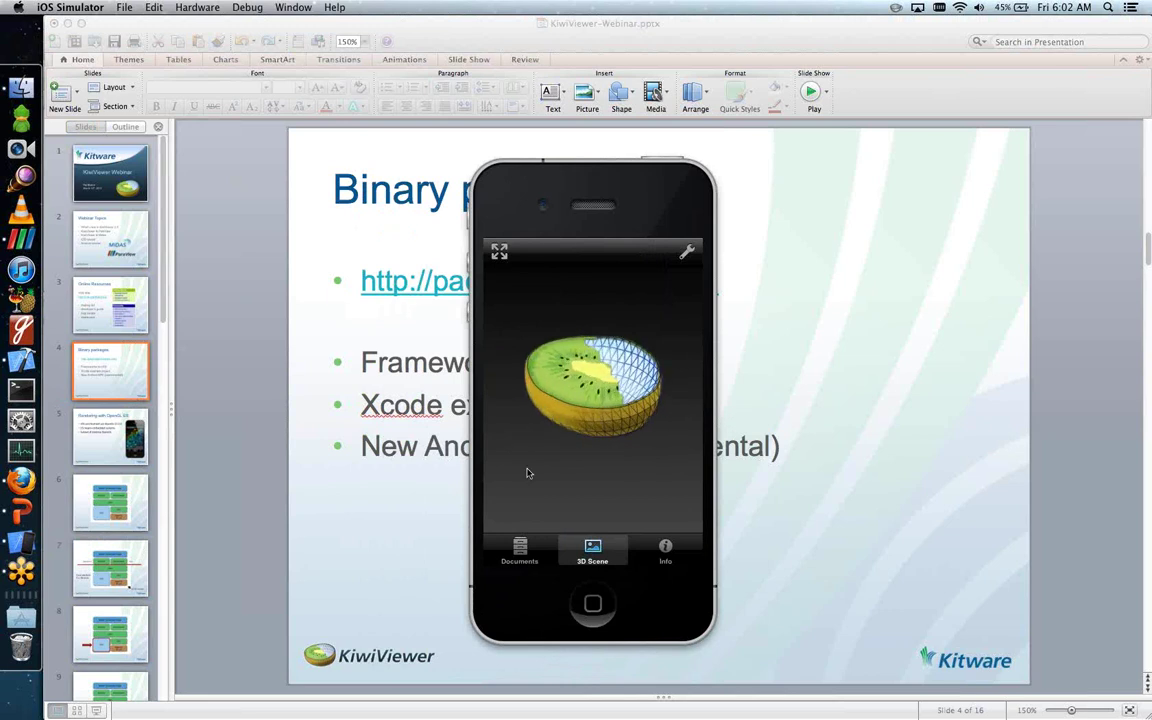
Step: Relaunch KiwiViewer from the home screen and show its list of document sources
click(591, 603)
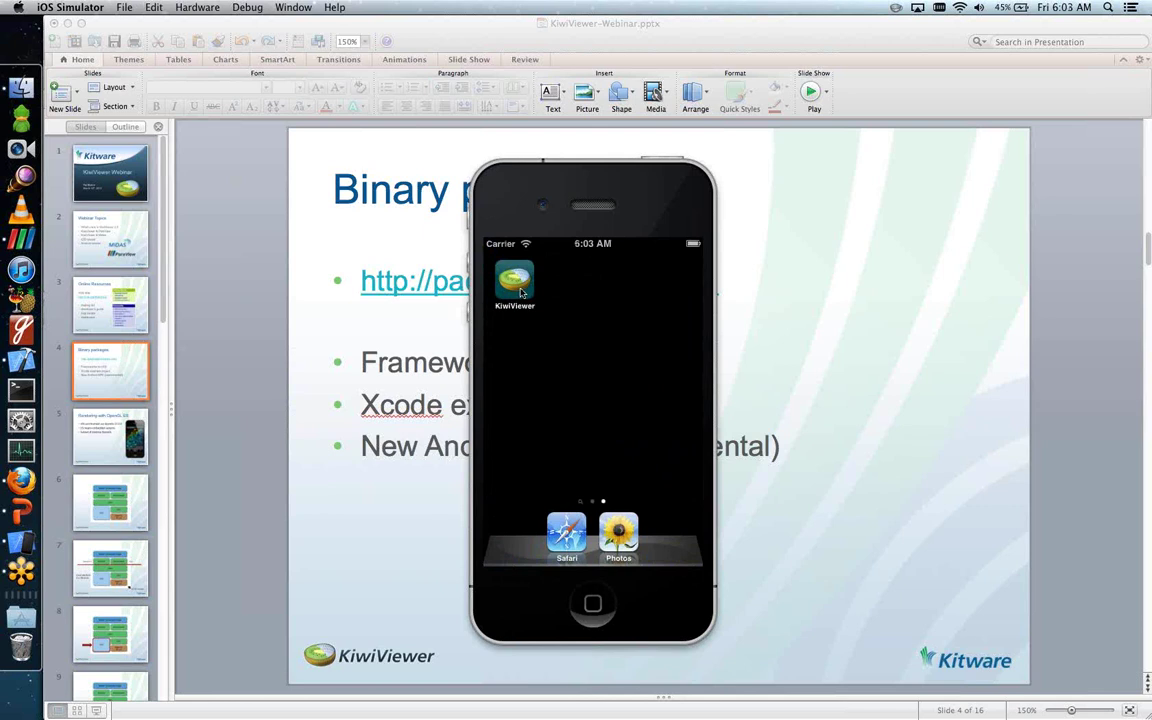
click(521, 292)
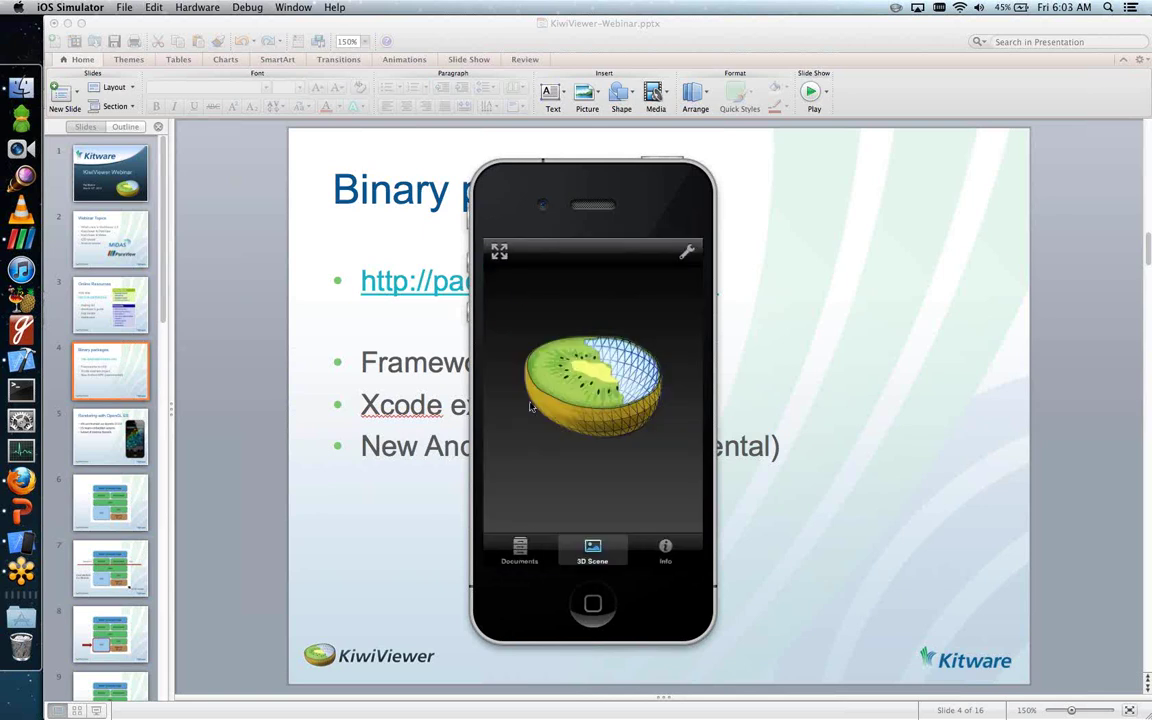
click(519, 553)
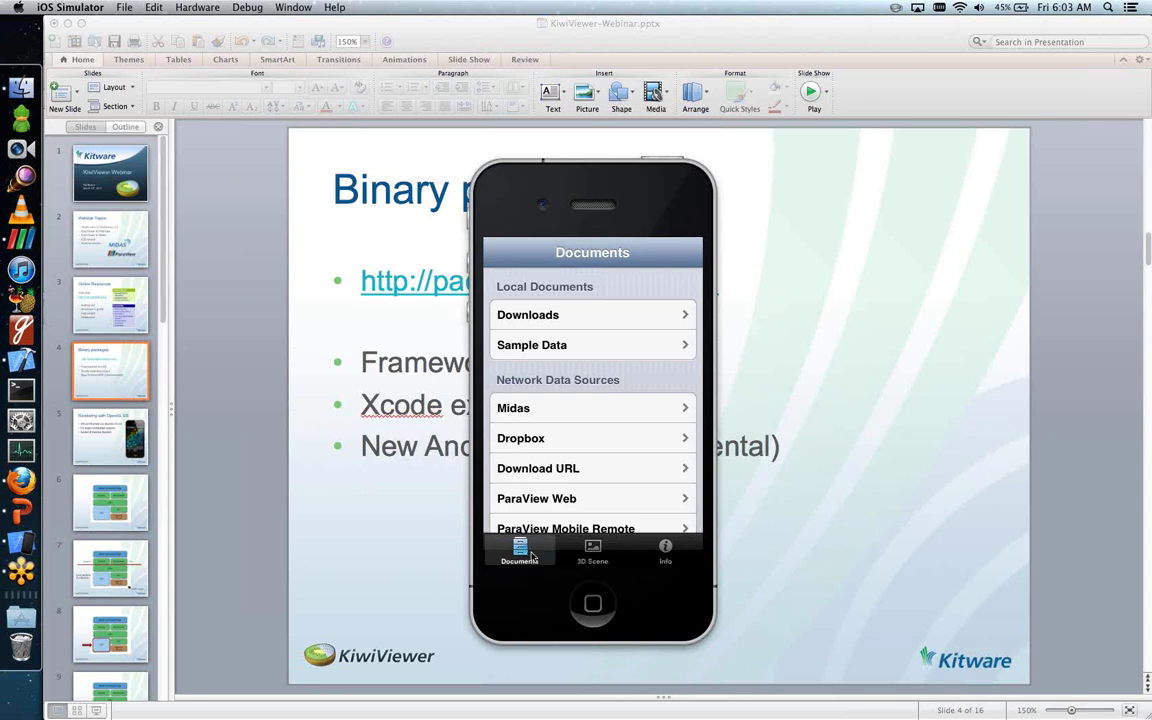
Step: Rotate the kiwi again, scroll through KiwiViewer's Info page, then return to Documents
click(591, 559)
drag(586, 496, 572, 287)
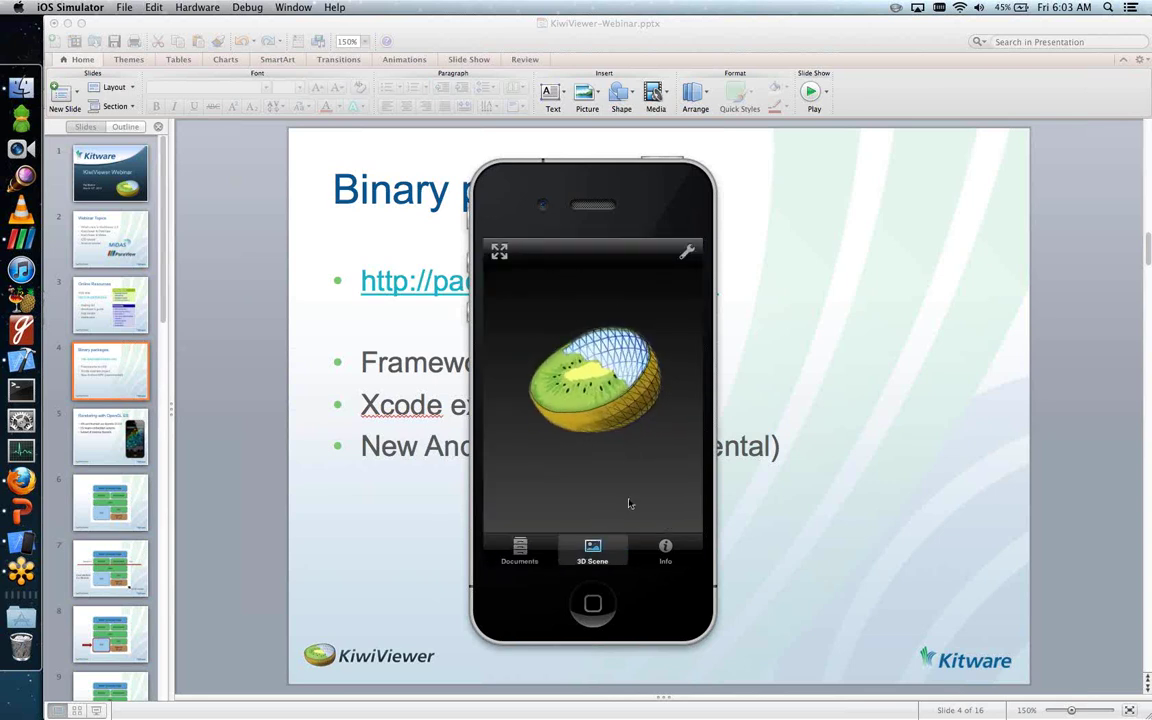
click(660, 550)
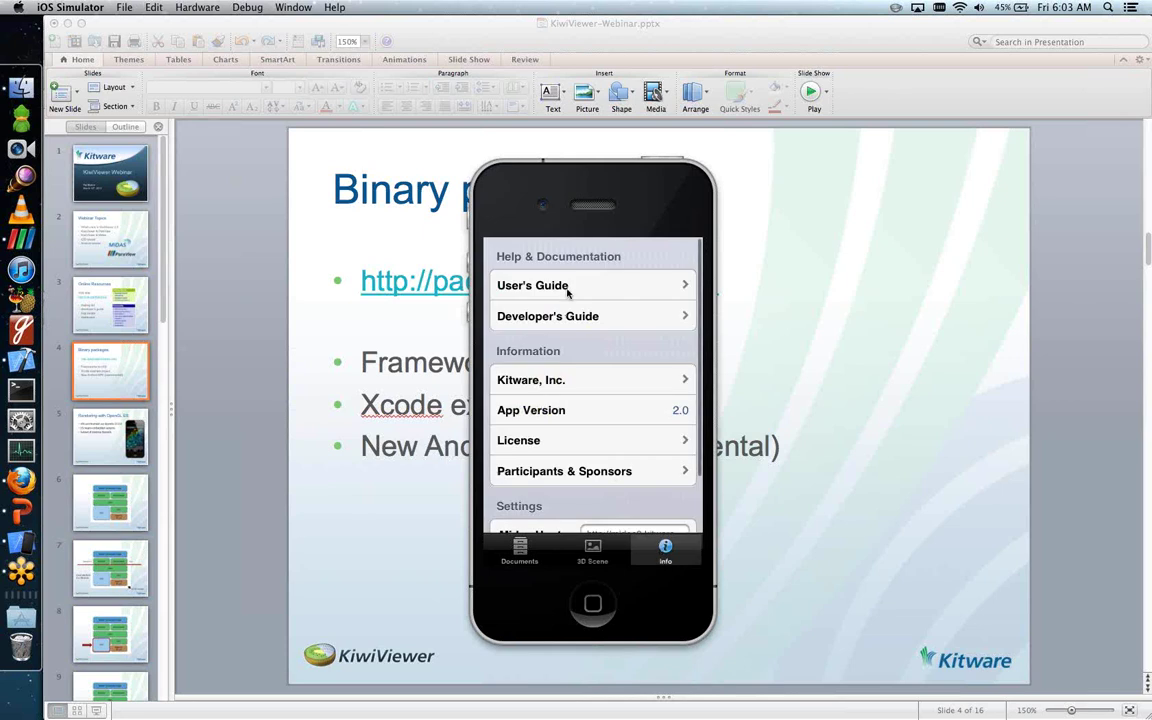
drag(576, 352, 590, 258)
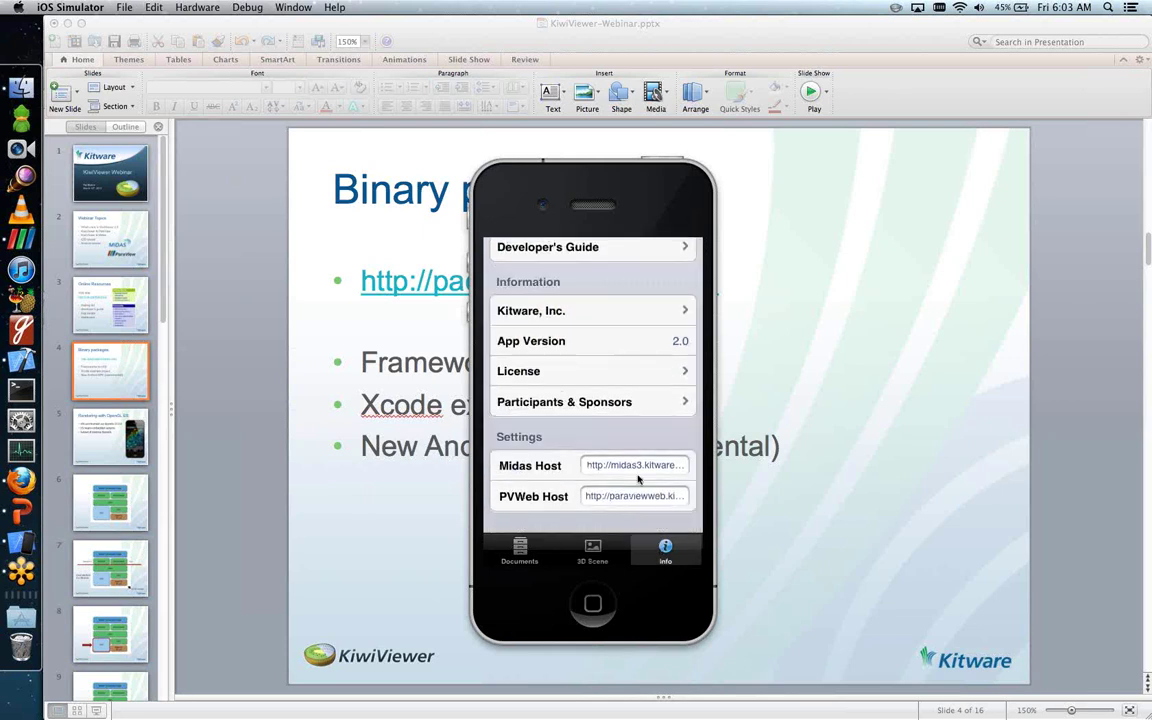
click(520, 551)
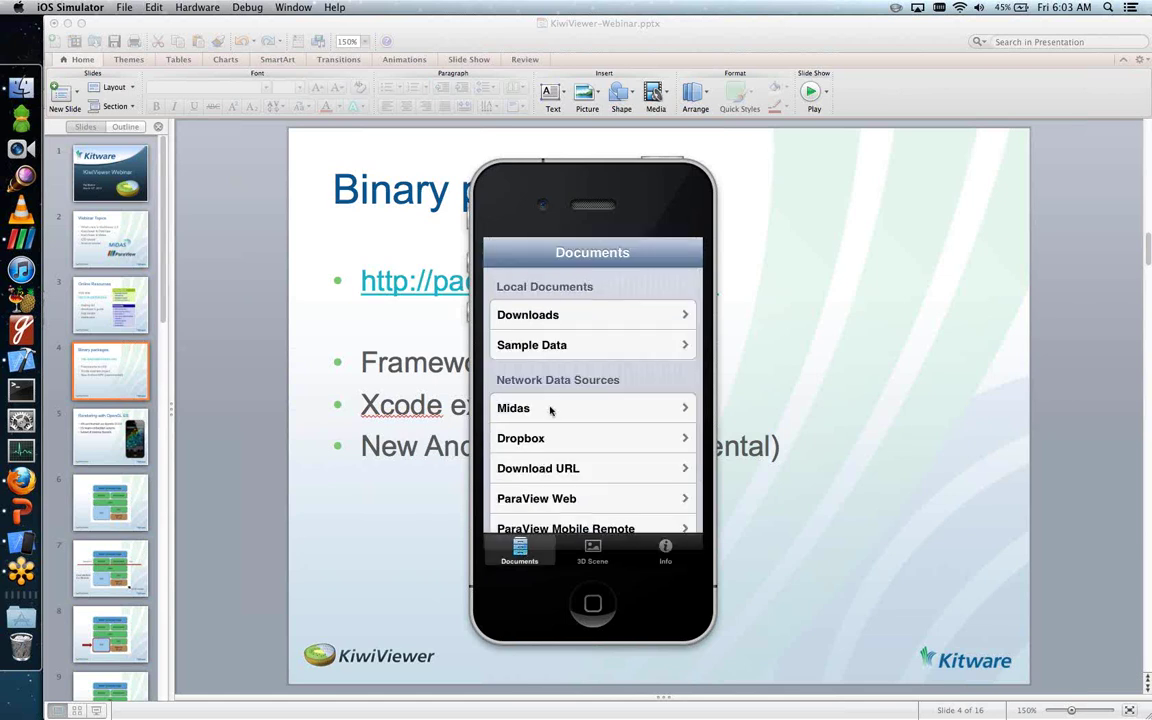
drag(548, 381, 545, 376)
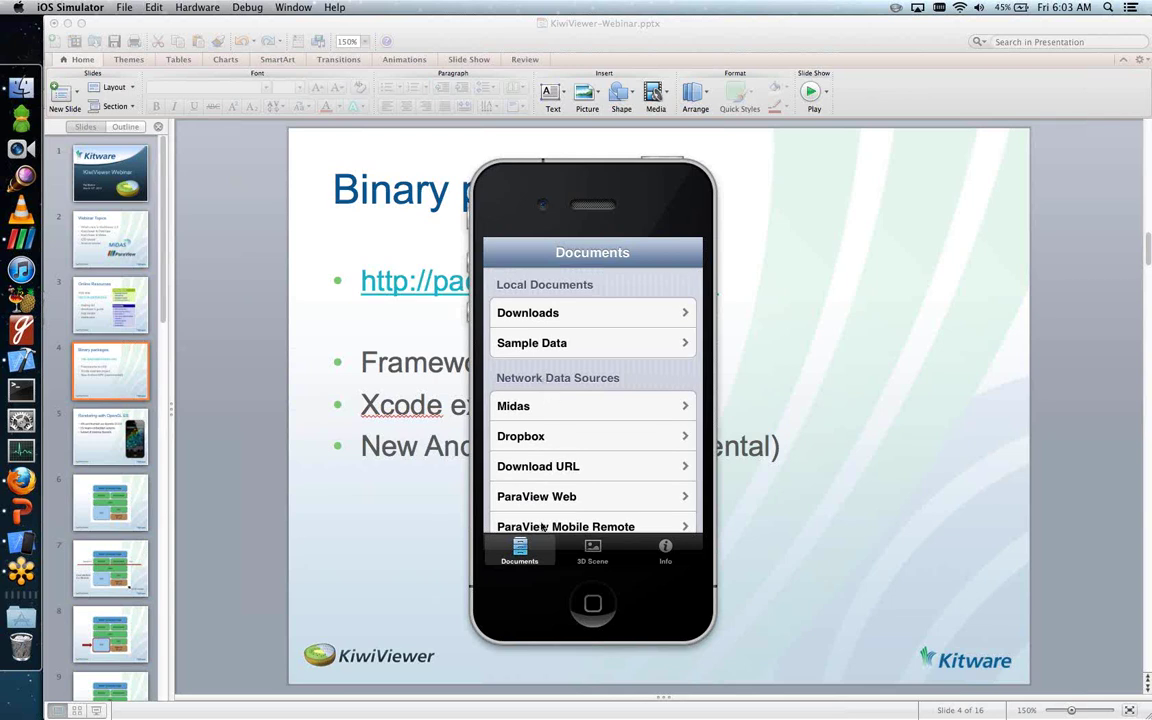
Step: Switch to ParaView and rotate the vessel model upright
click(20, 240)
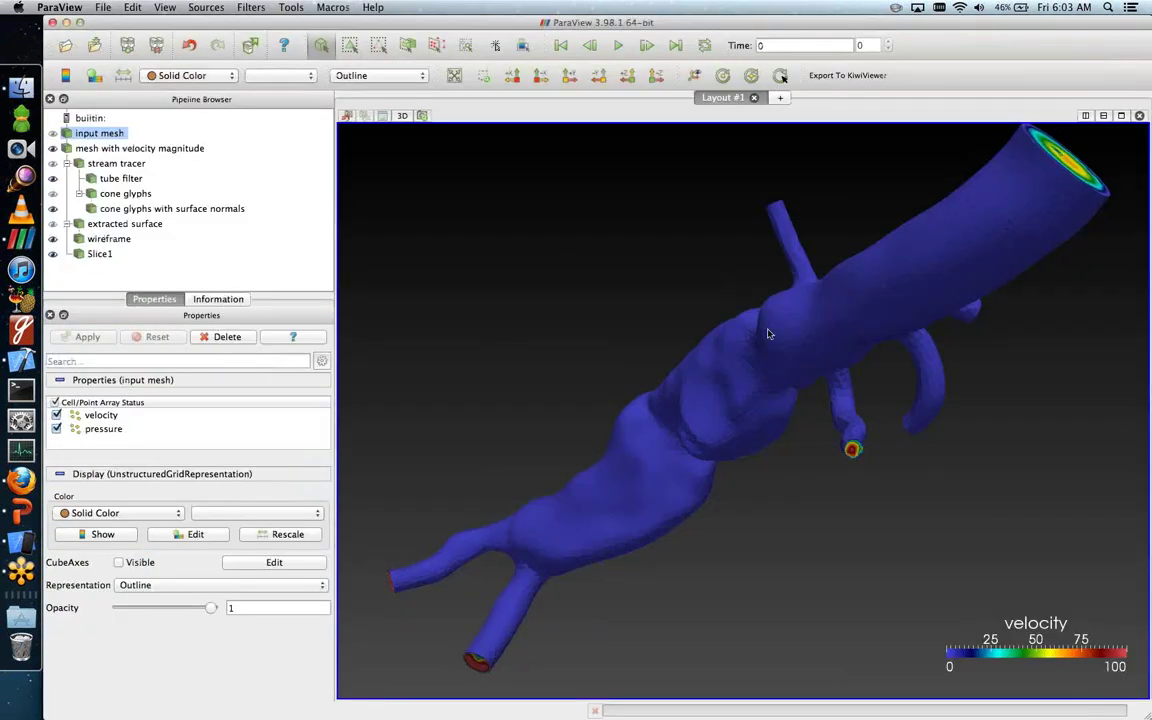
drag(769, 333, 689, 381)
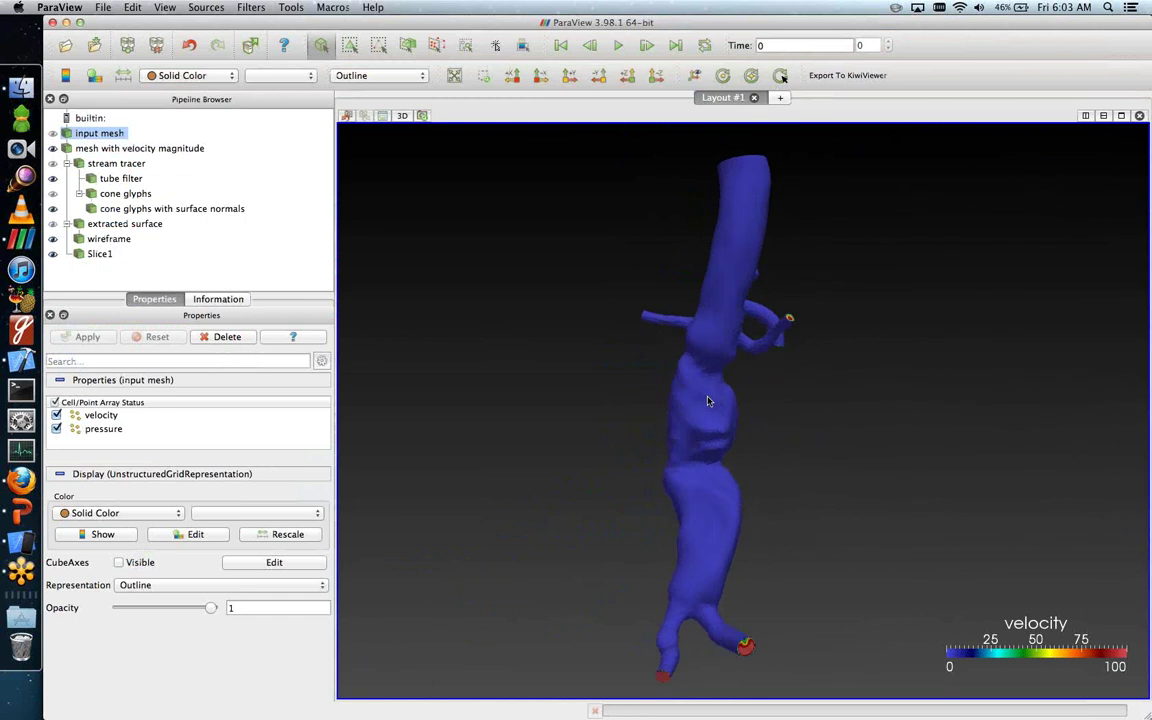
drag(707, 401, 671, 427)
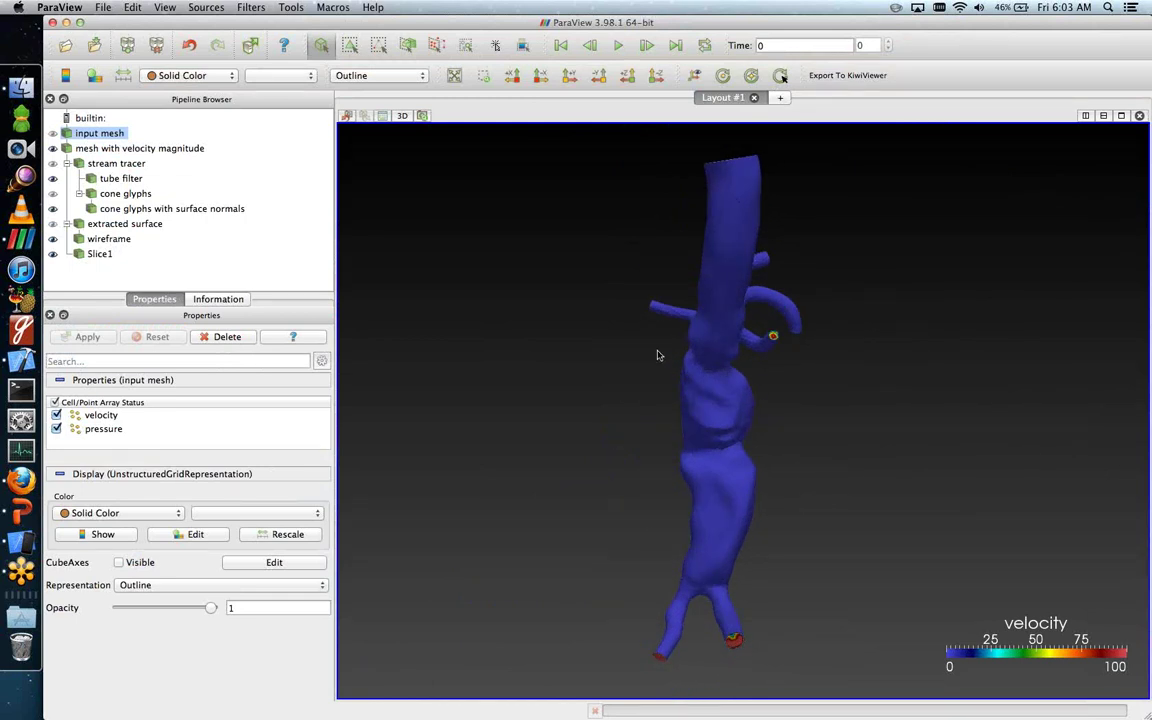
drag(656, 352, 656, 336)
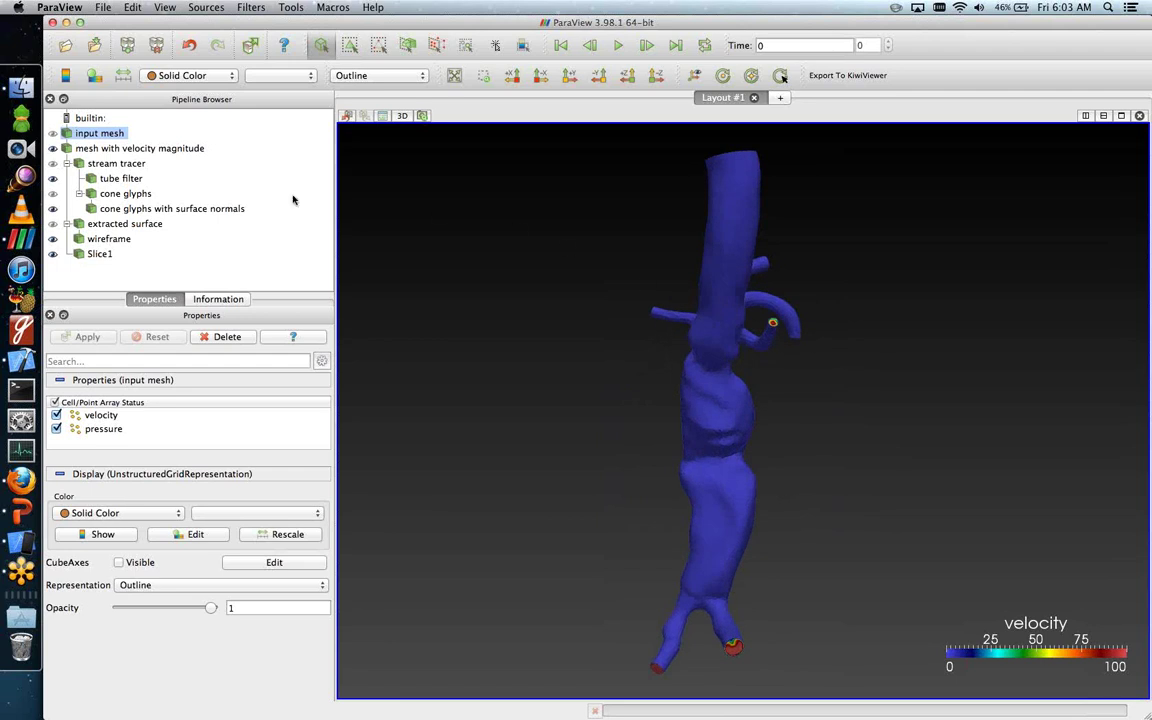
Step: Hide the input mesh, then rotate and zoom into the streamlines, glyphs and slice discs
click(53, 148)
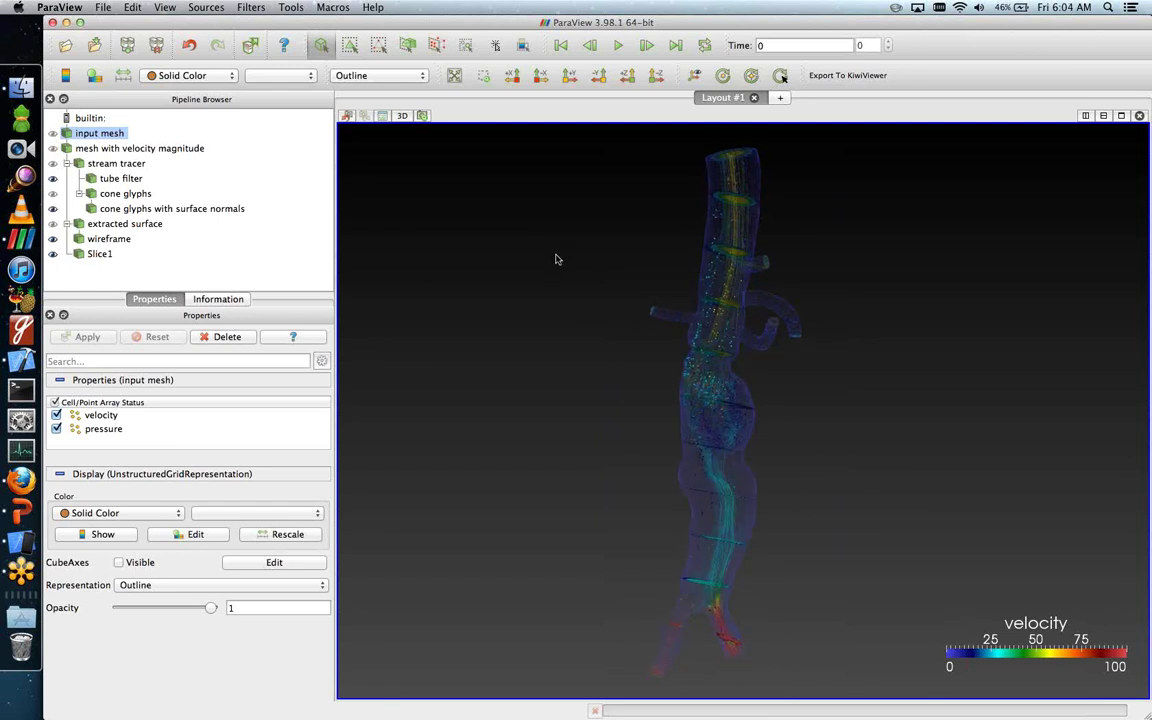
drag(557, 260, 622, 270)
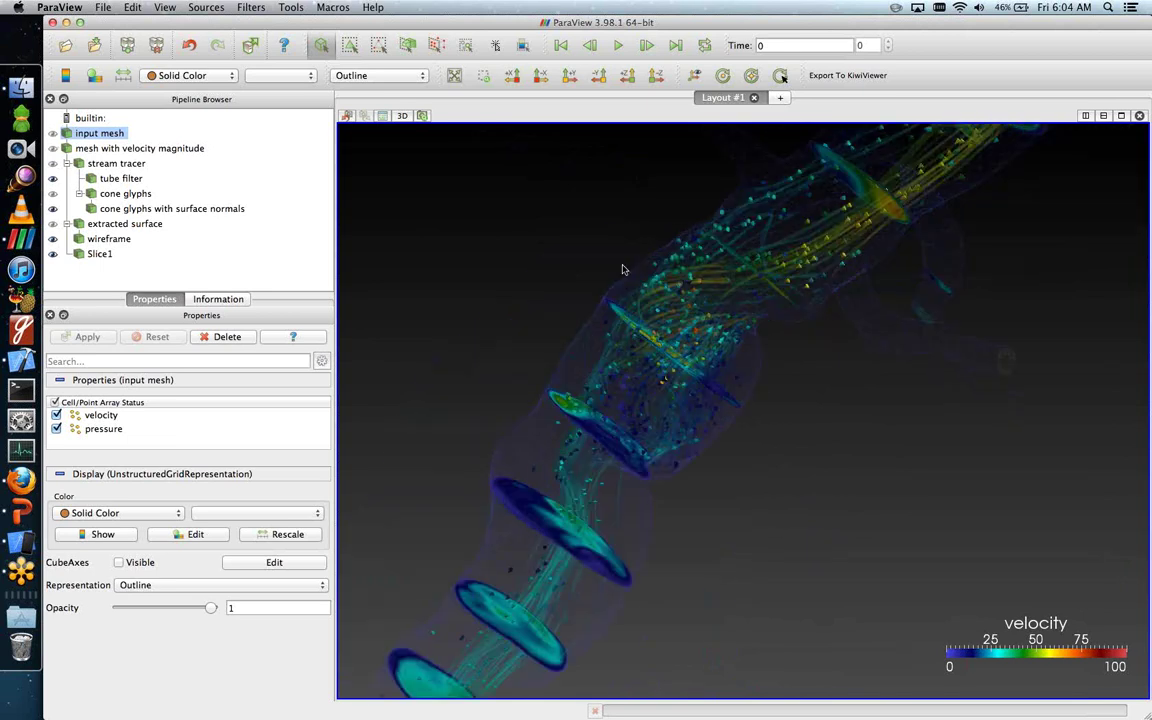
right_drag(622, 270, 668, 288)
drag(668, 287, 697, 365)
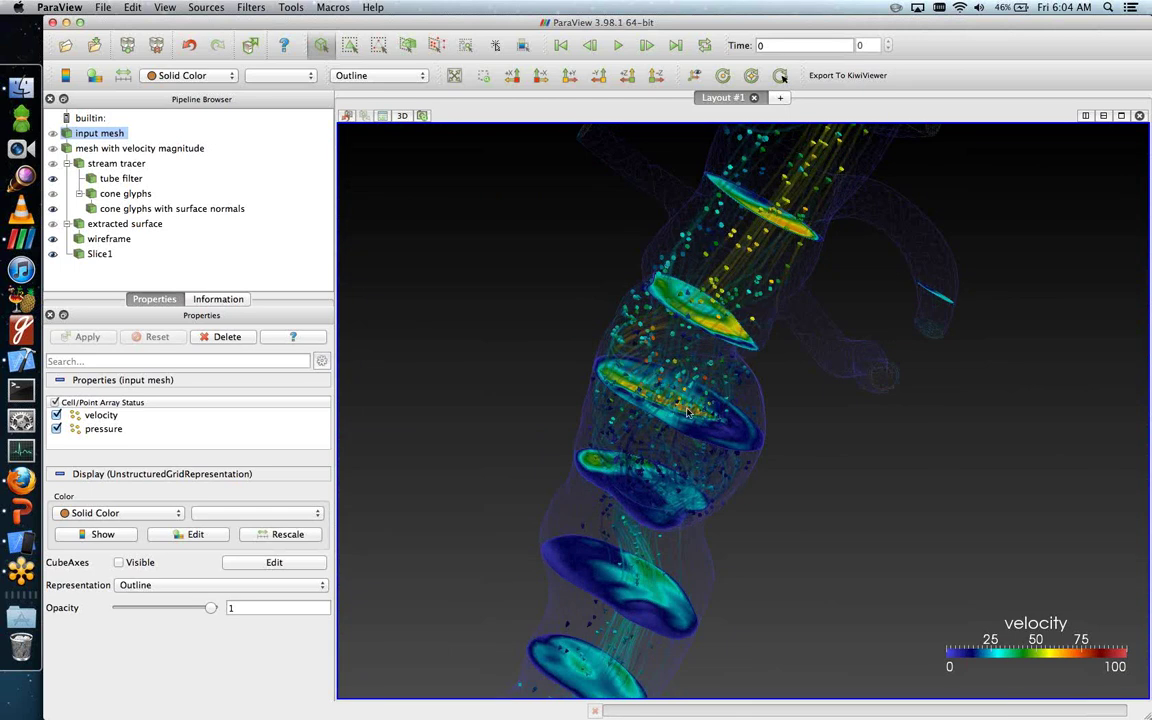
drag(687, 411, 648, 385)
right_drag(648, 385, 536, 345)
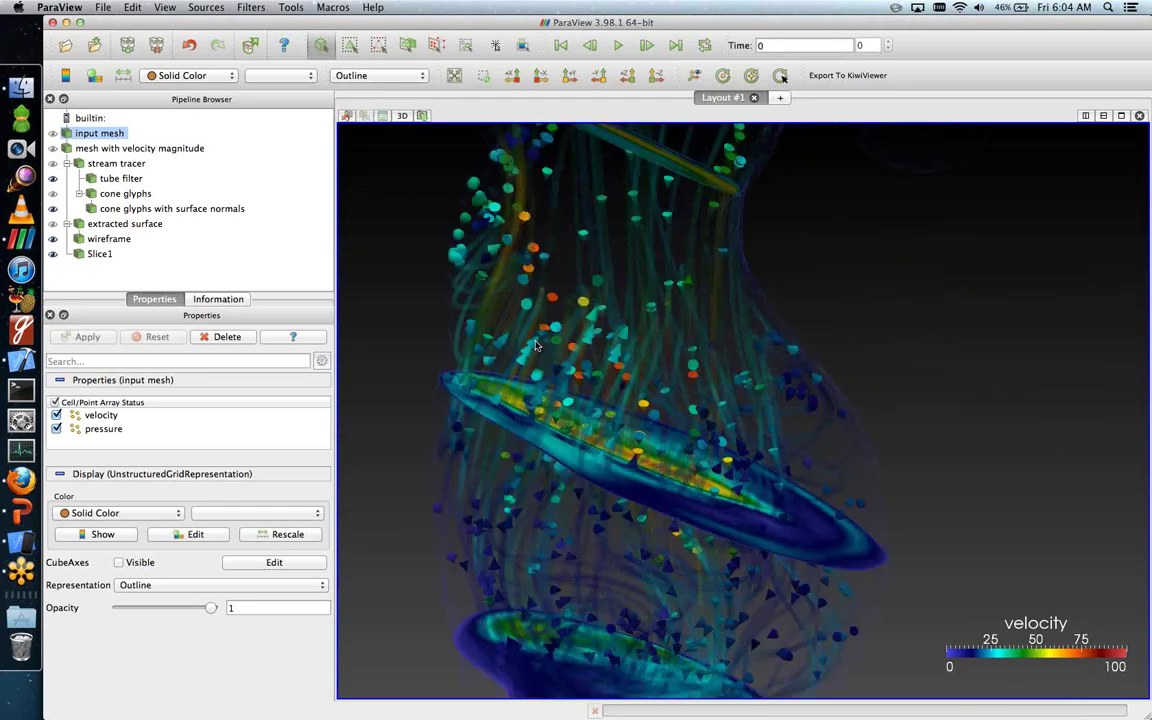
drag(536, 345, 680, 240)
Step: Reset the camera to fit the vessel, then view and close the Export To KiwiViewer macro script
click(454, 77)
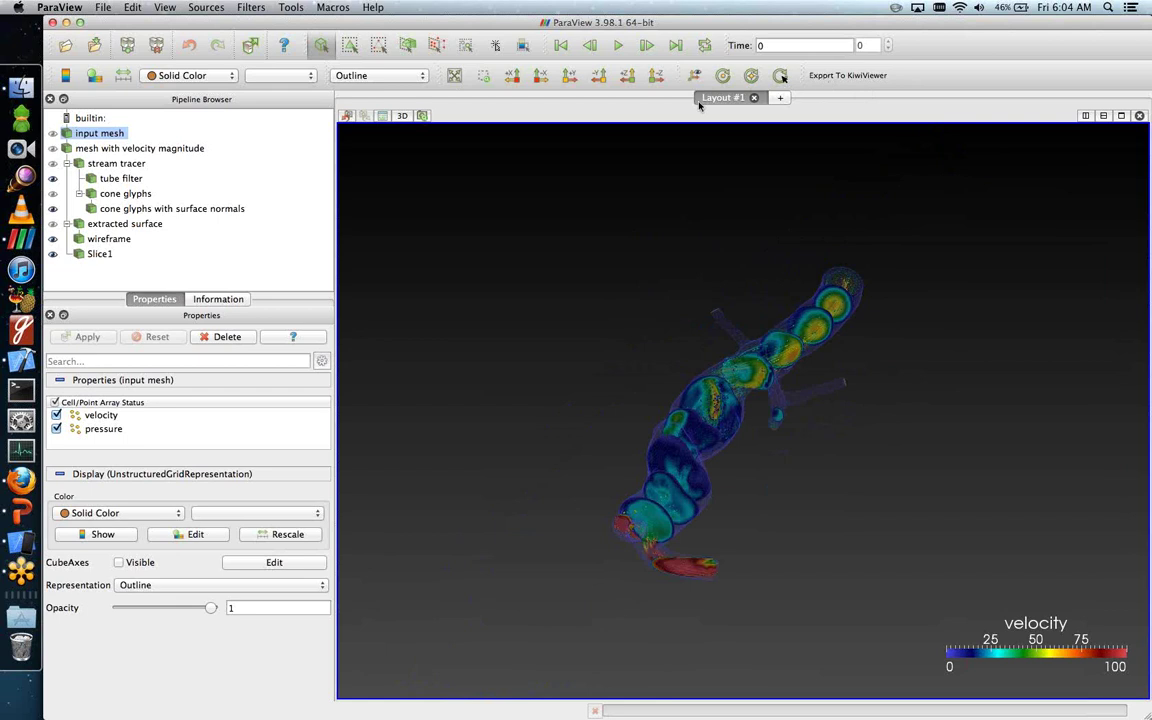
click(333, 8)
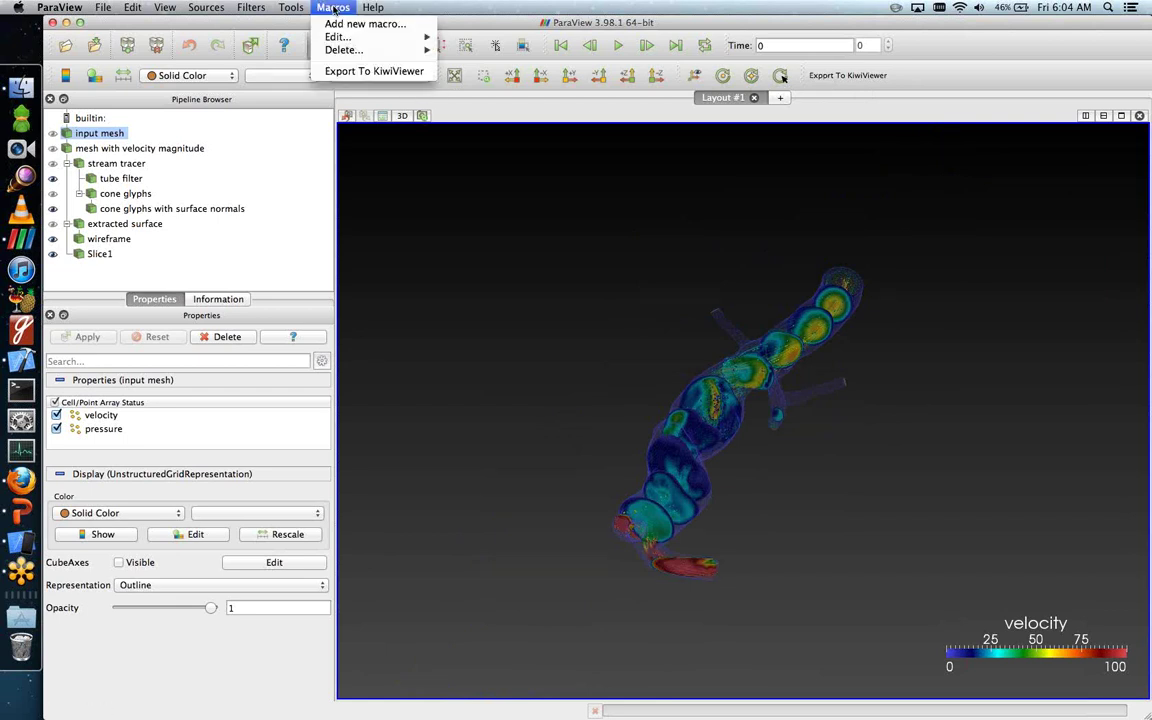
mouse_move(340, 36)
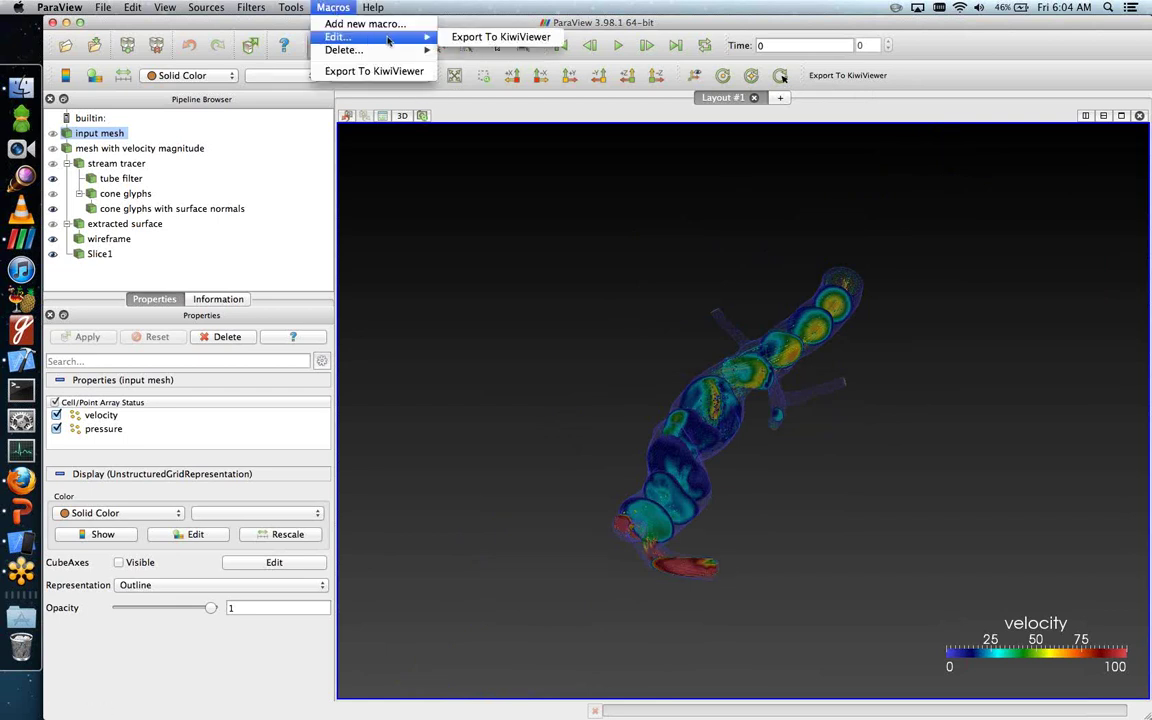
click(490, 37)
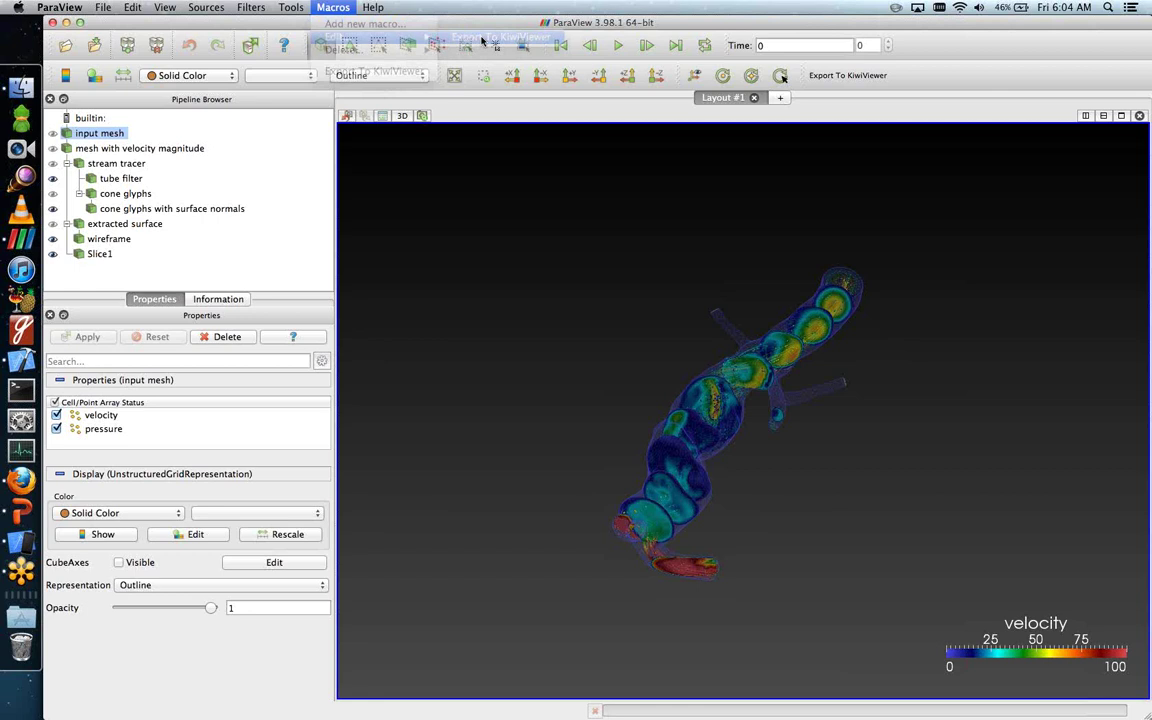
mouse_move(658, 212)
mouse_down()
mouse_move(660, 490)
mouse_move(659, 405)
mouse_move(676, 417)
mouse_move(671, 453)
mouse_move(660, 208)
mouse_up()
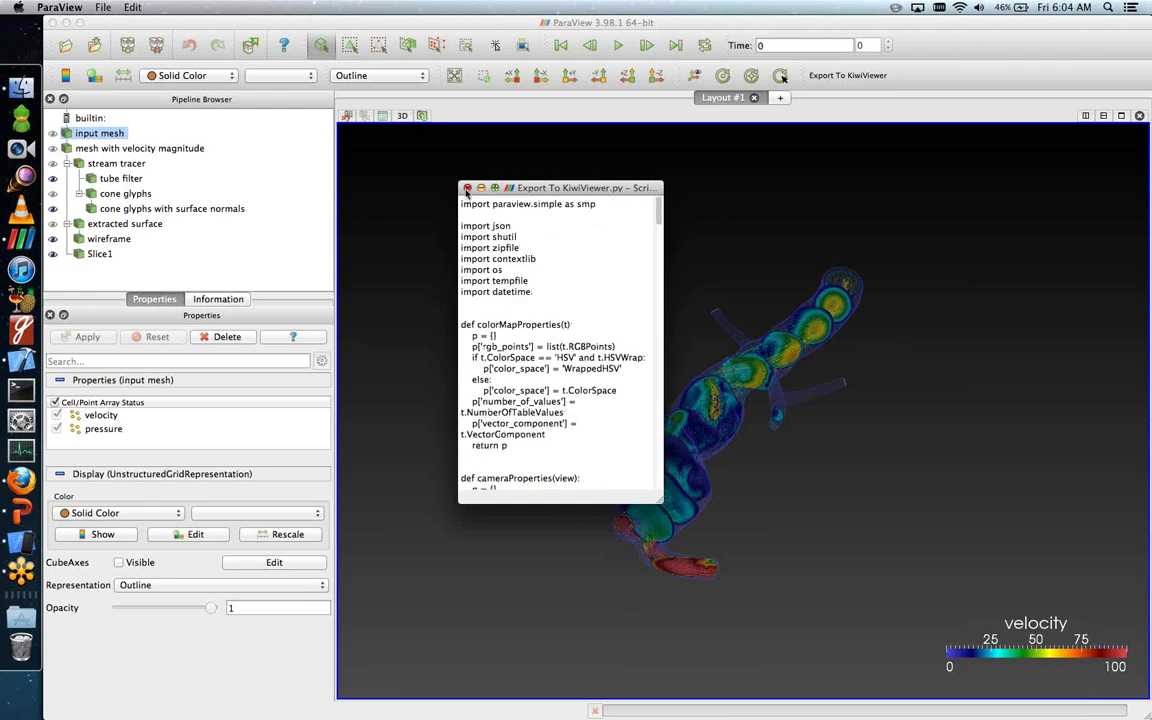
click(466, 188)
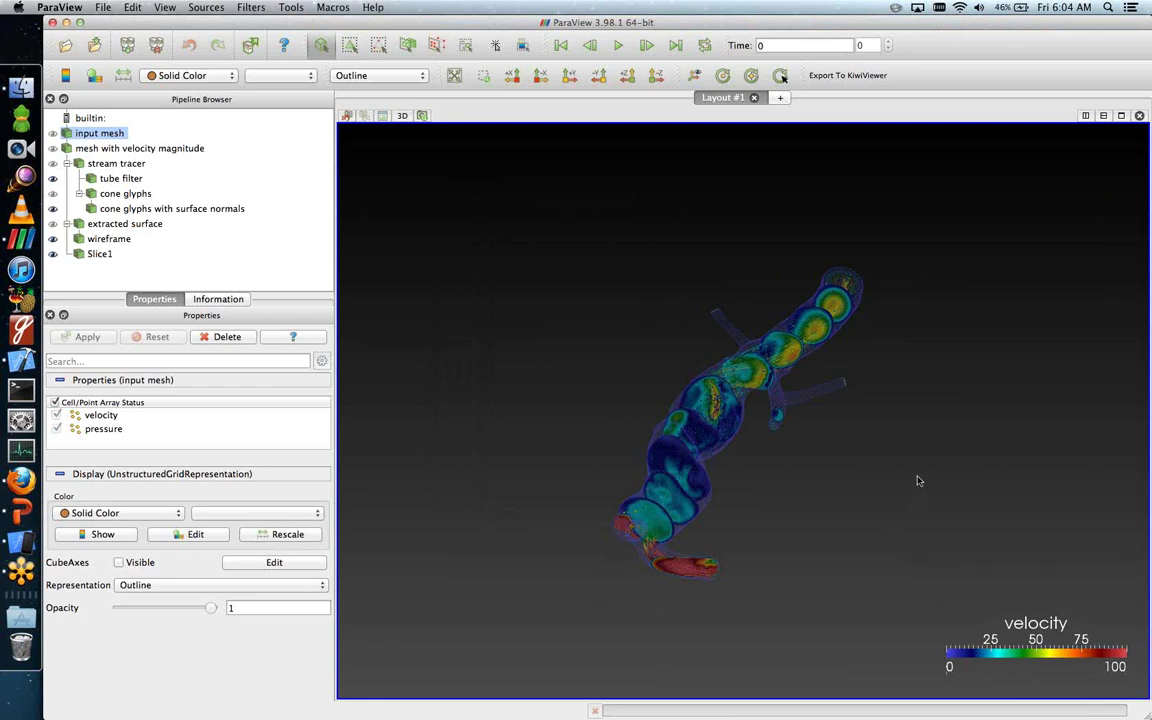
Step: On the other desktop space, extract the exported PVExport zip archive
key(ctrl+Right)
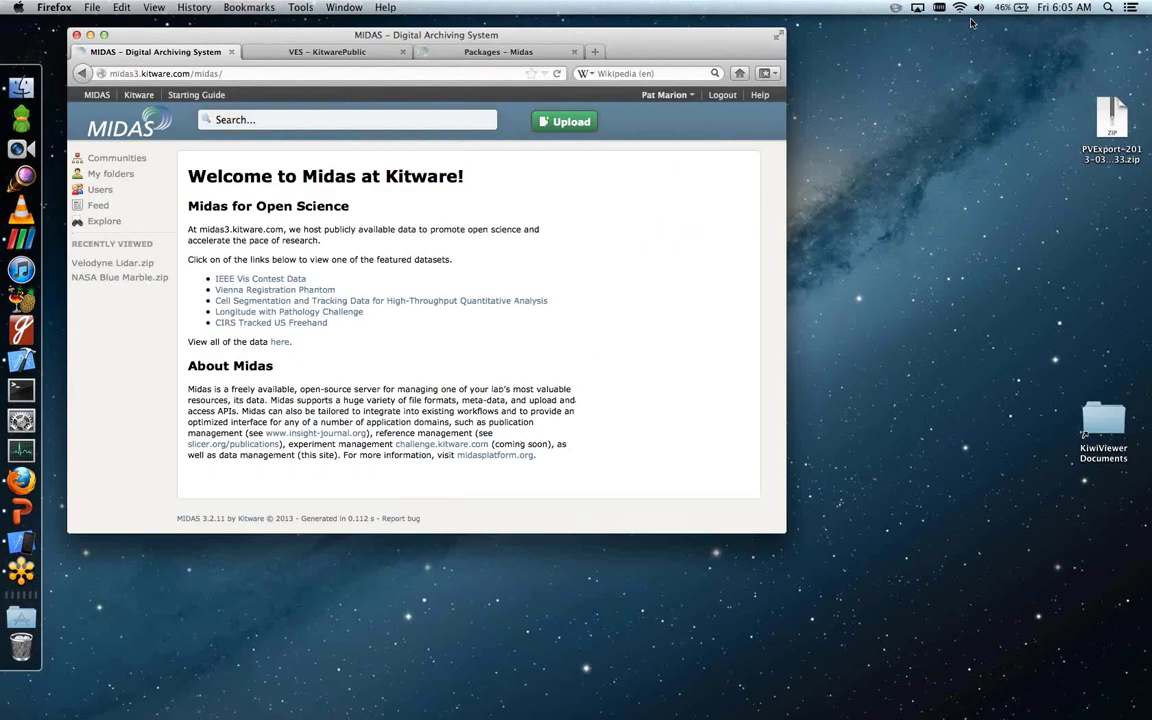
drag(1111, 120, 1052, 198)
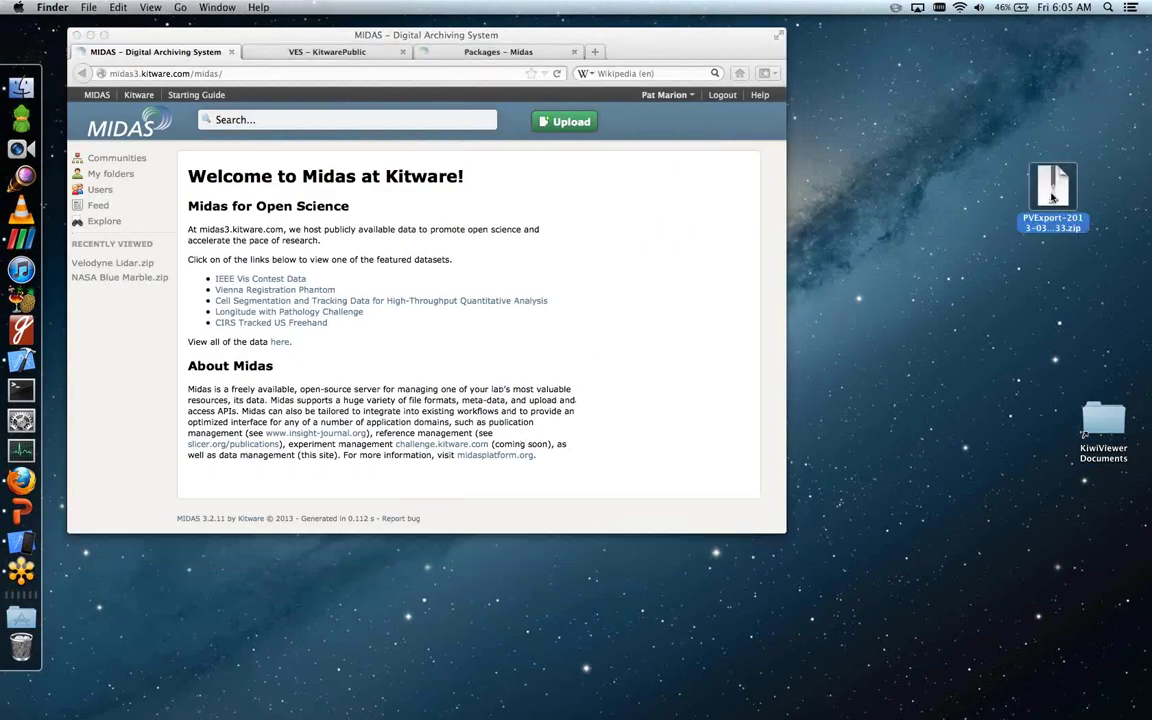
double_click(1052, 198)
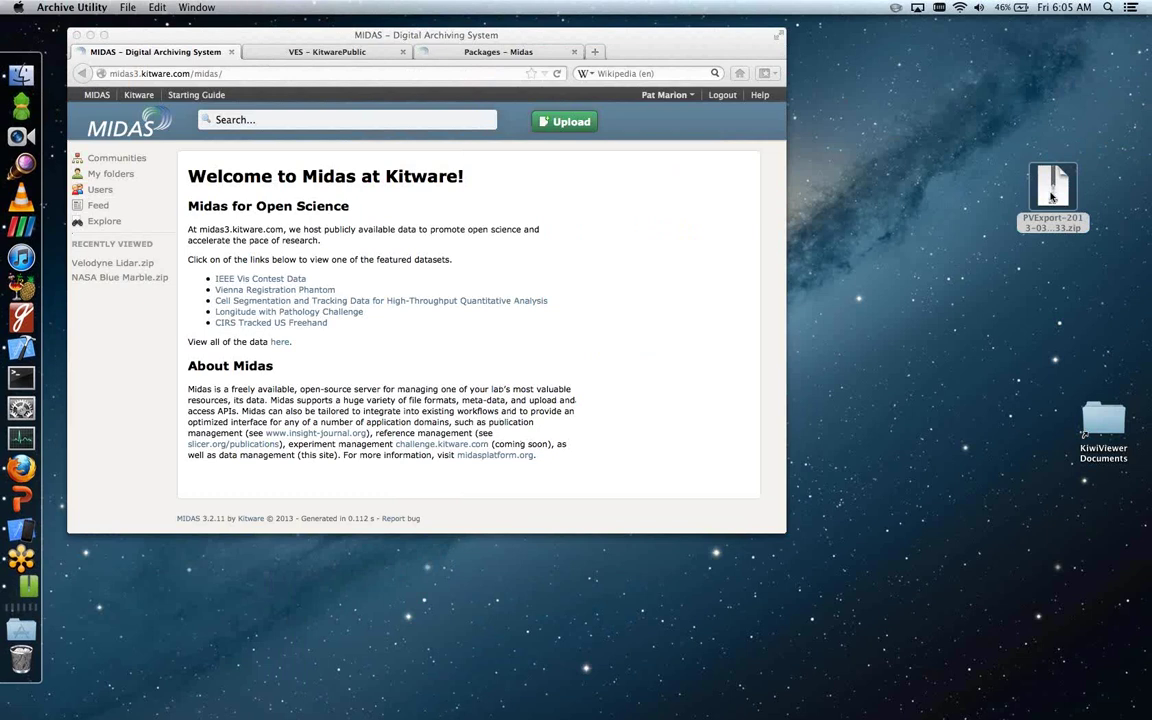
Step: Open the PVExport folder, expand data, and select Slice1.vtp, wireframe.vtp and scene.kiwi
double_click(1034, 280)
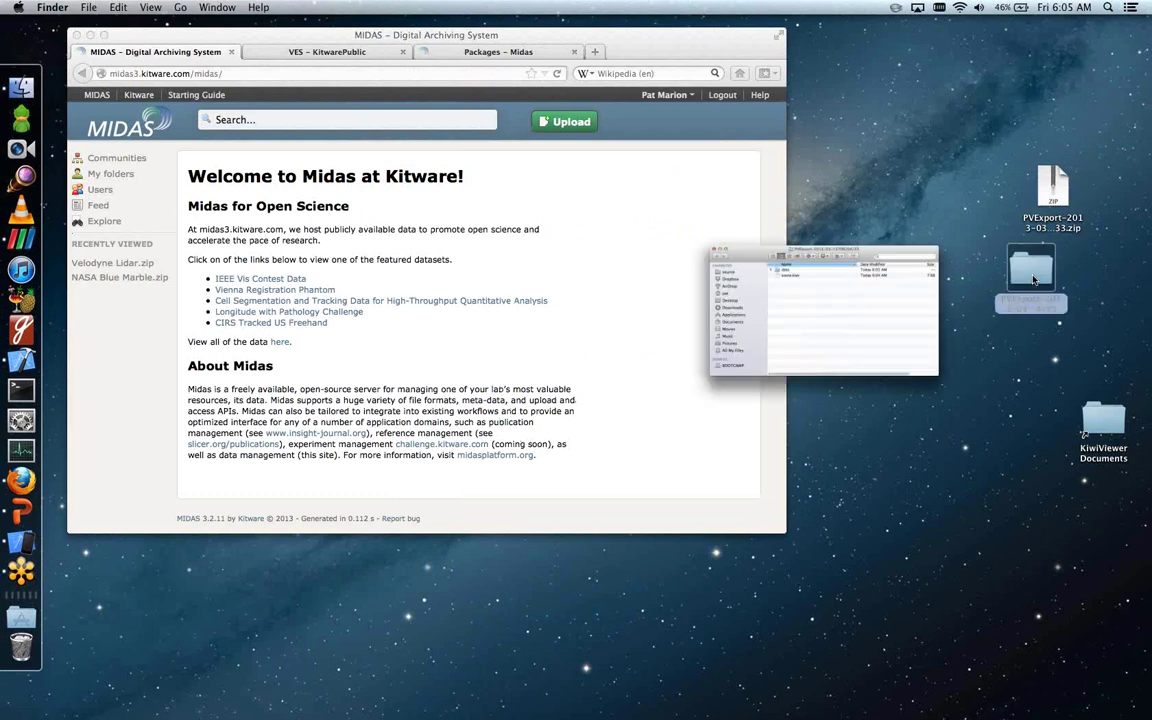
drag(643, 230, 580, 268)
click(370, 314)
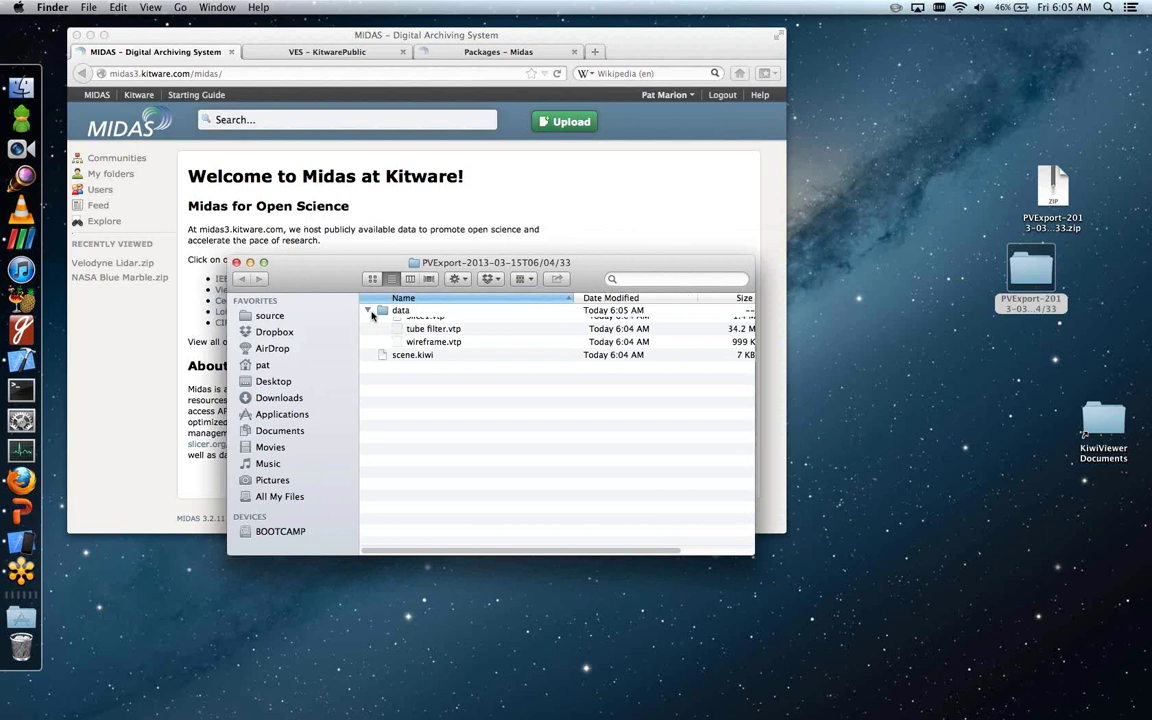
click(415, 339)
click(416, 362)
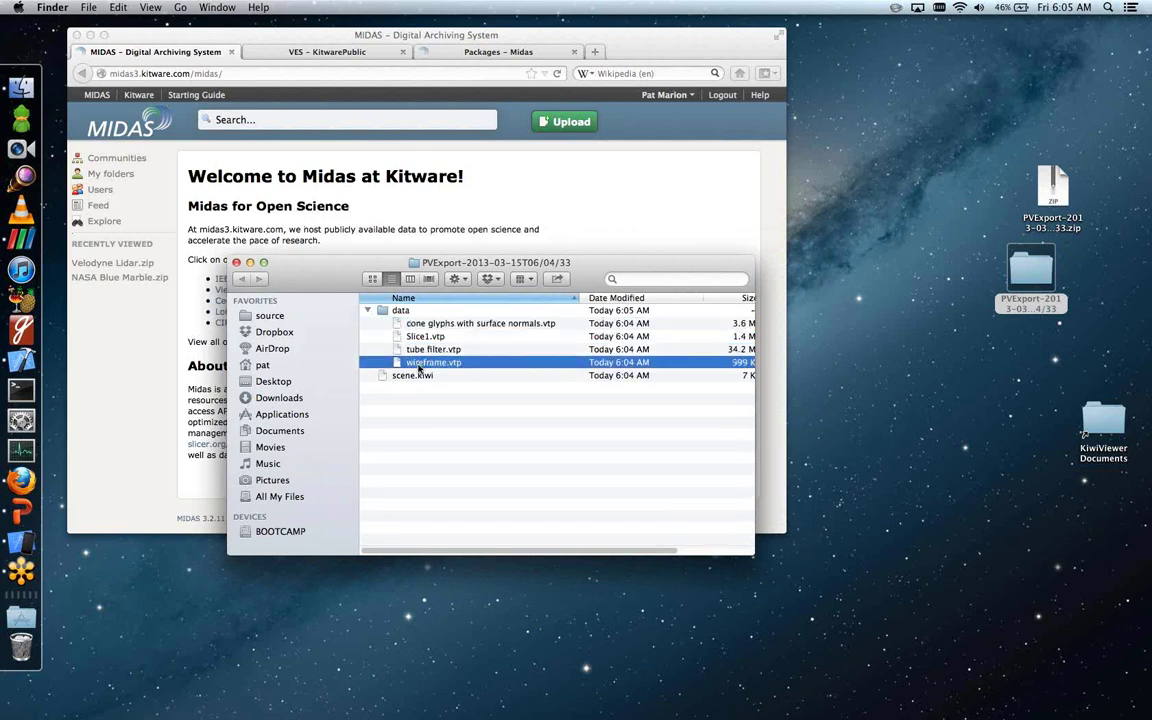
click(412, 376)
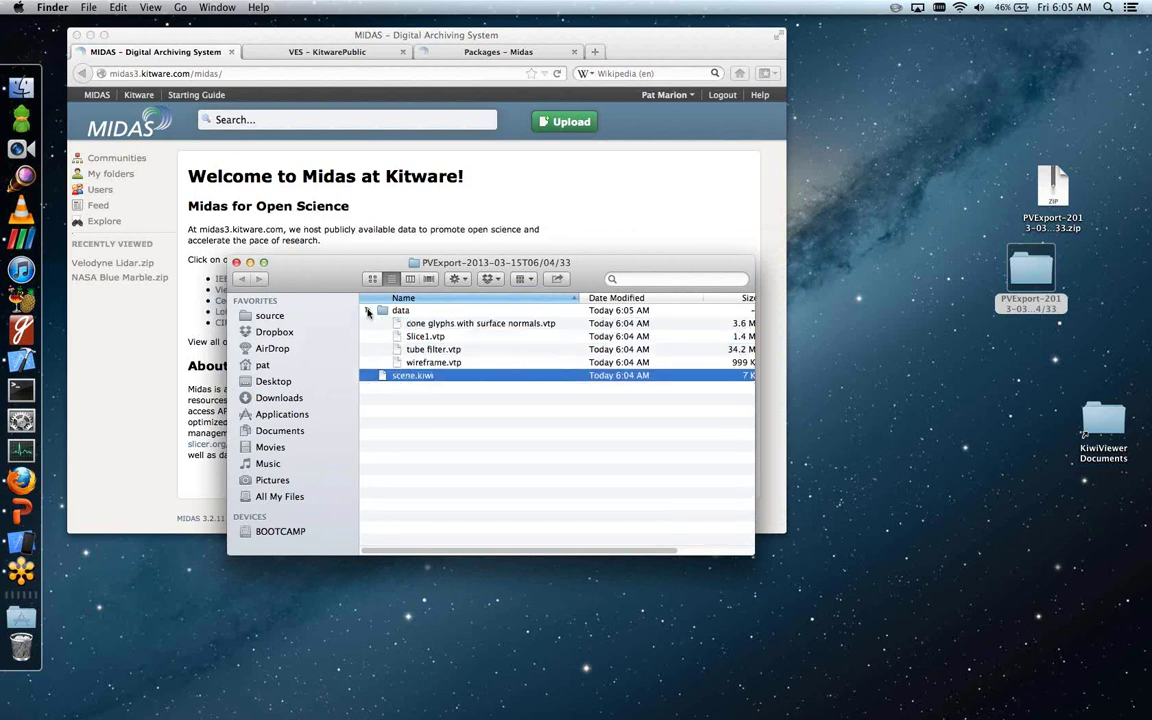
Step: Collapse data, close the PVExport window, and select the Data folder under My folders in Midas
click(367, 310)
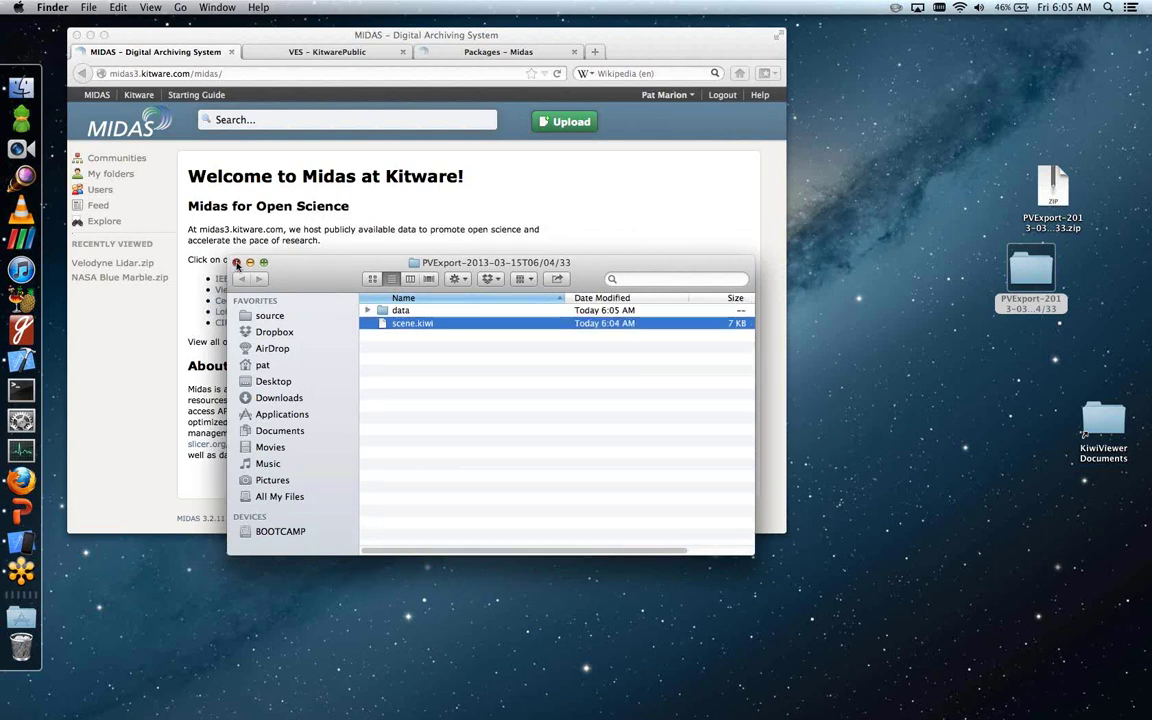
click(236, 263)
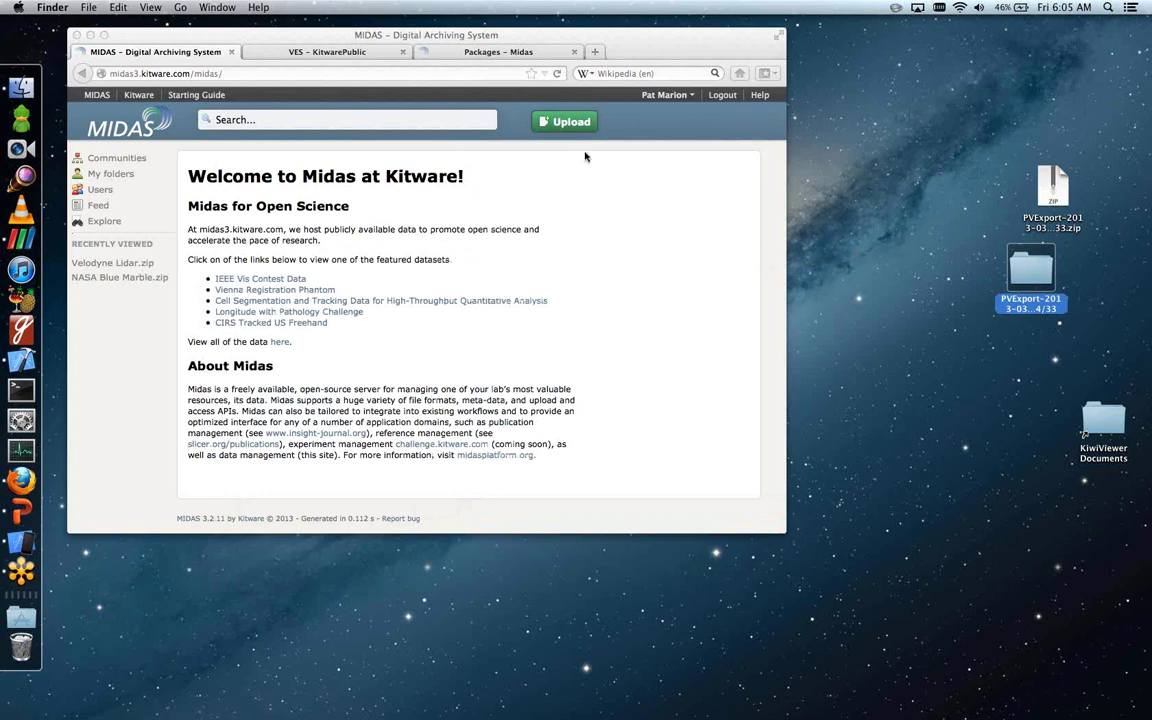
click(101, 177)
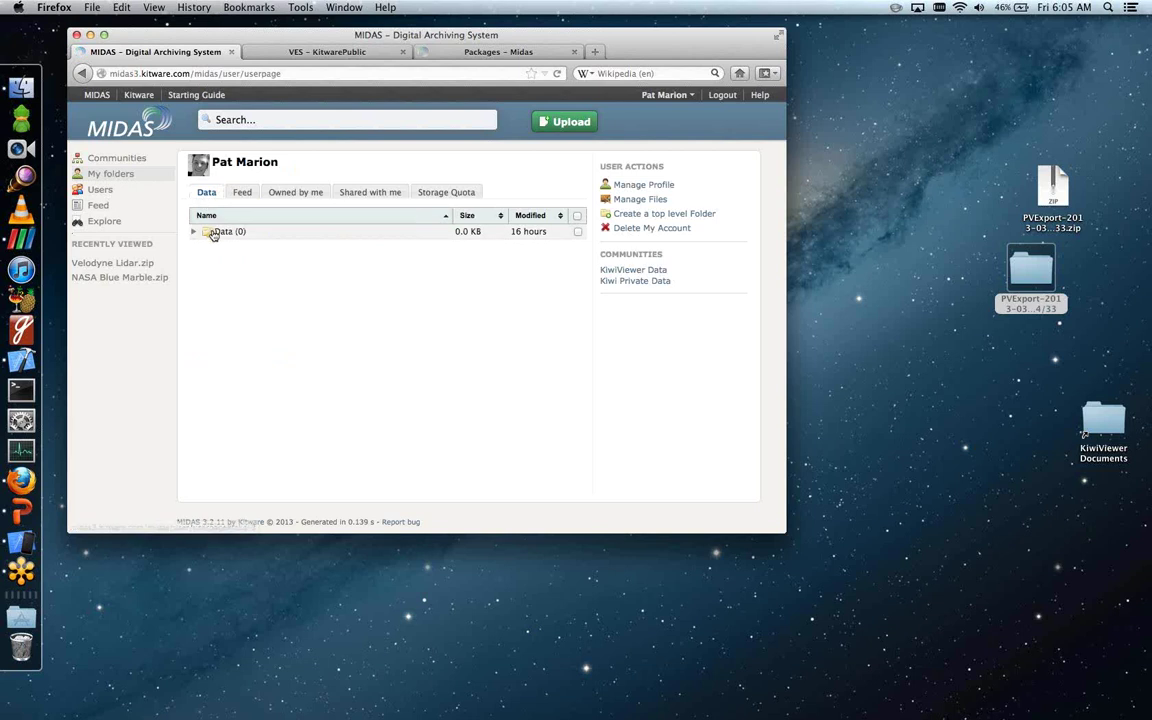
click(209, 233)
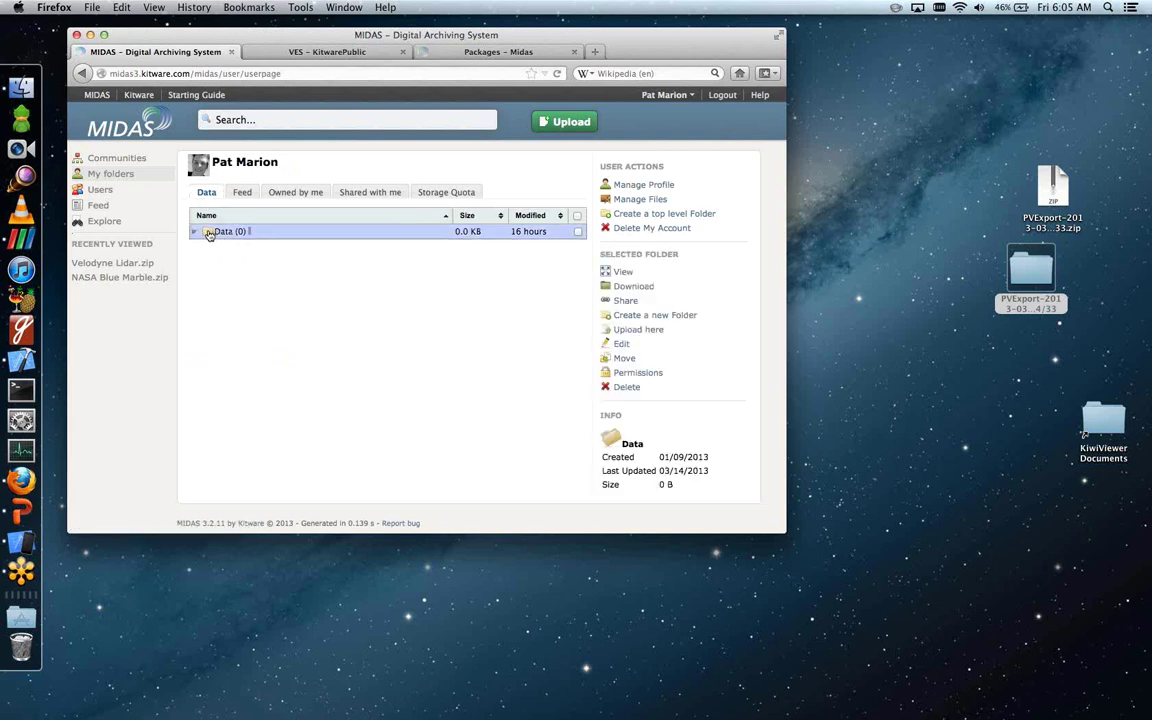
Step: Upload PVExport-2013-03-15T06:04:33.zip (8.65 MB) into My Files > Data in Midas
click(566, 128)
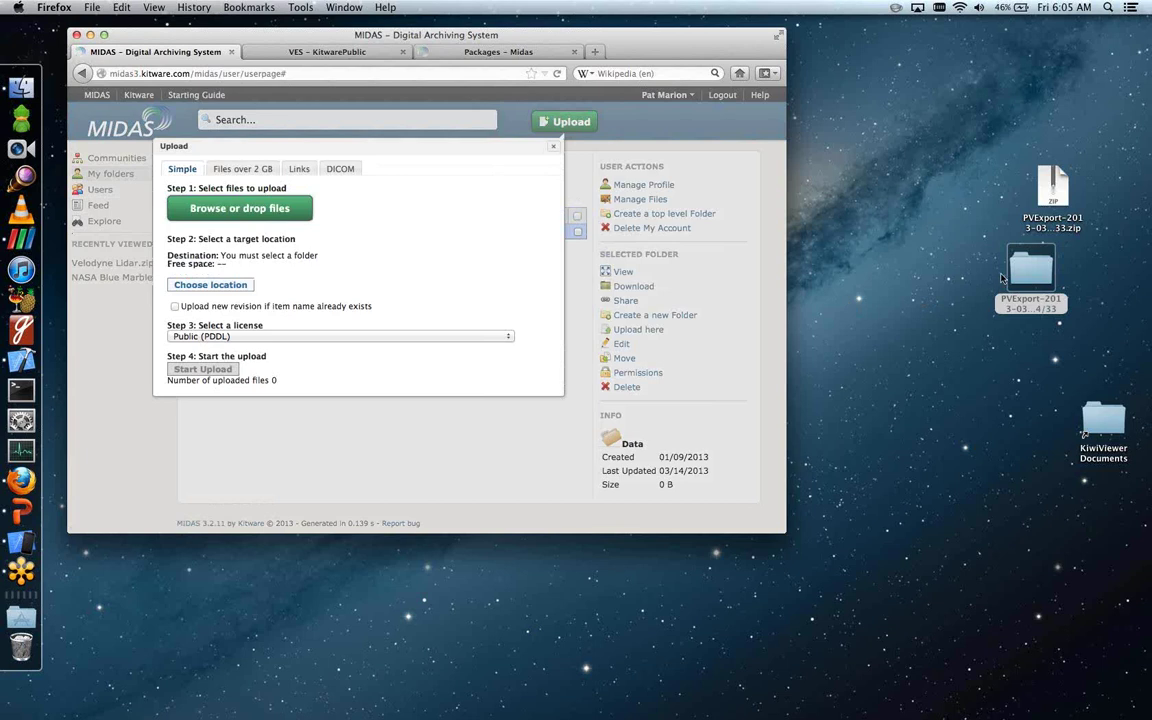
drag(1050, 205, 230, 258)
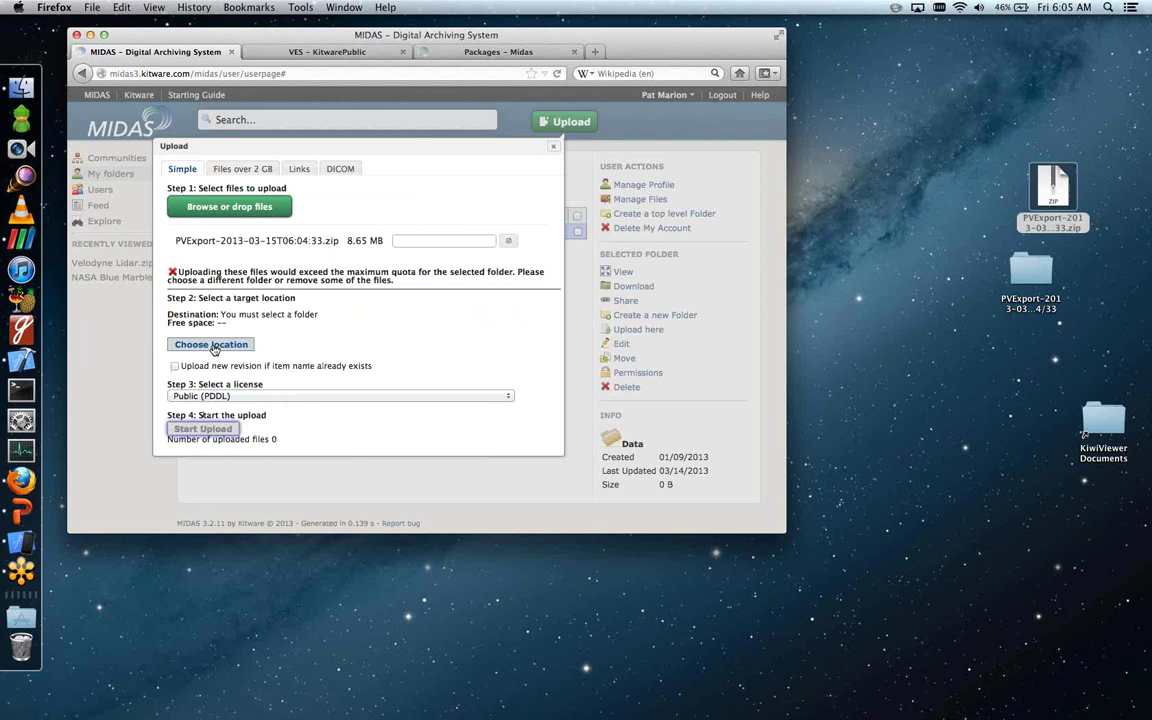
click(213, 345)
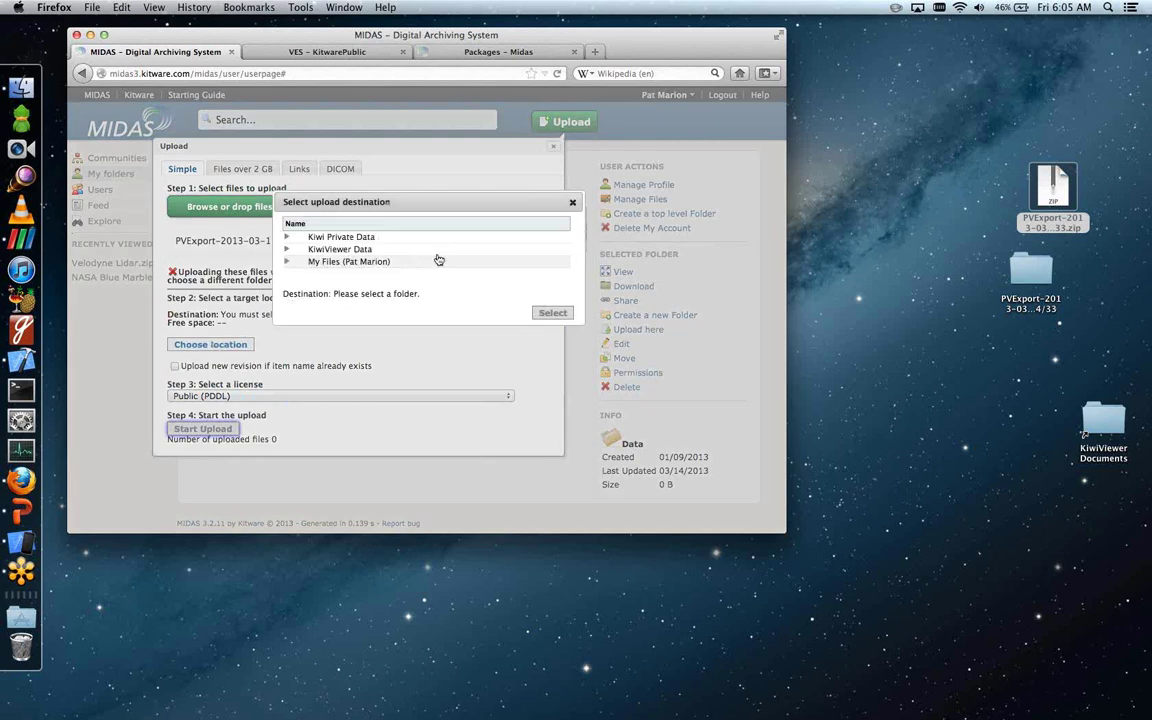
click(437, 261)
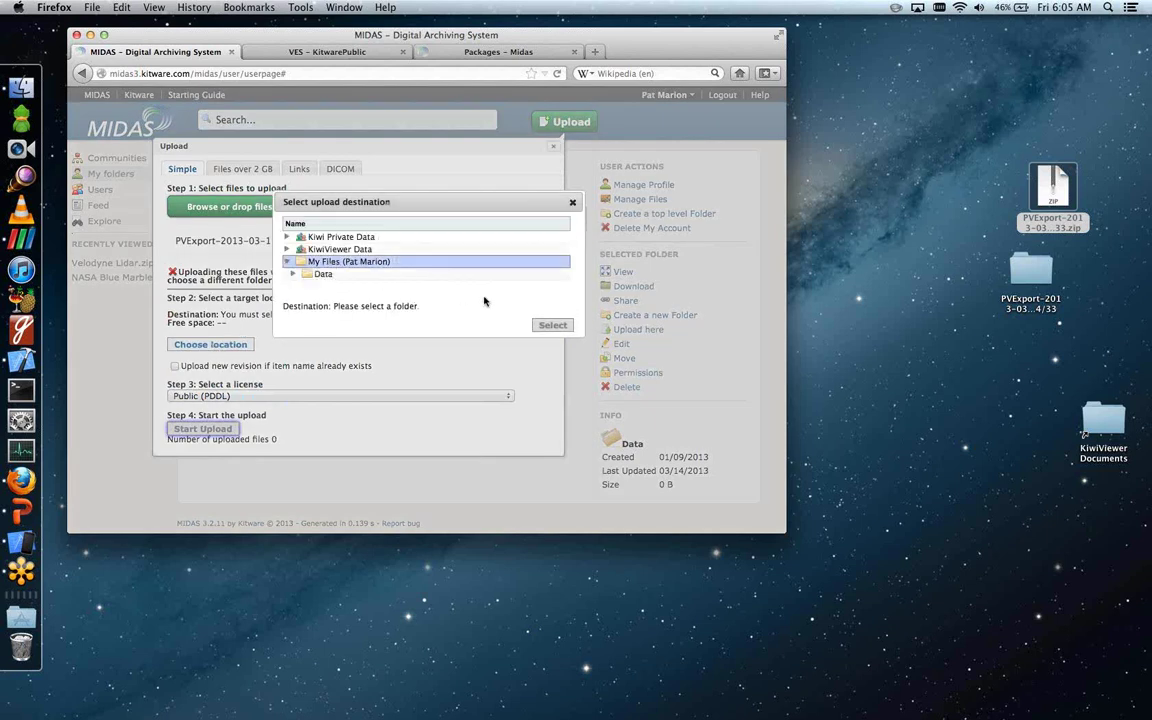
click(323, 274)
click(551, 339)
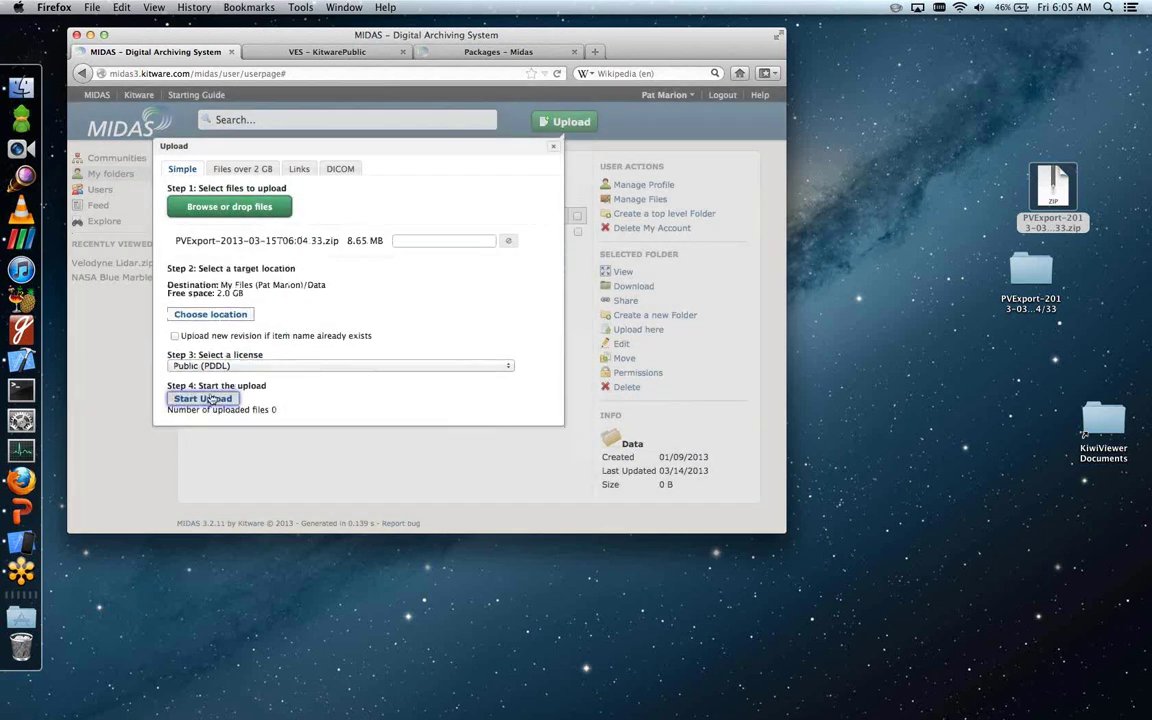
click(205, 399)
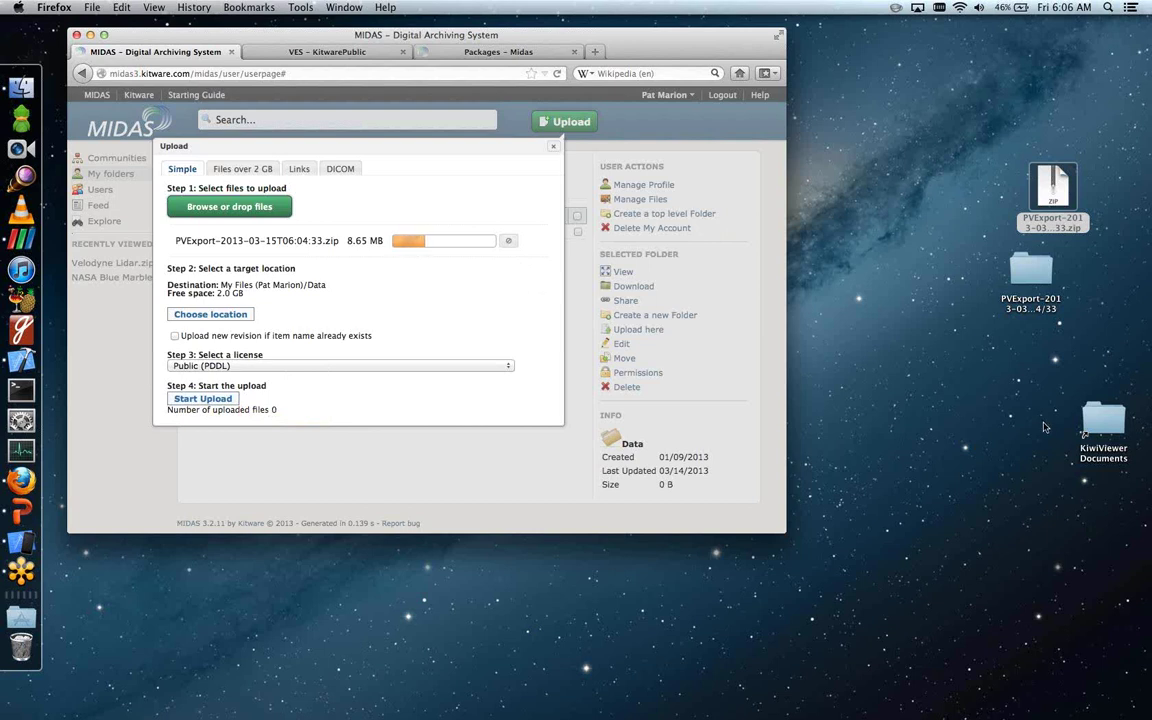
Step: Move the PVExport zip from the desktop into the KiwiViewer Documents folder
click(1106, 424)
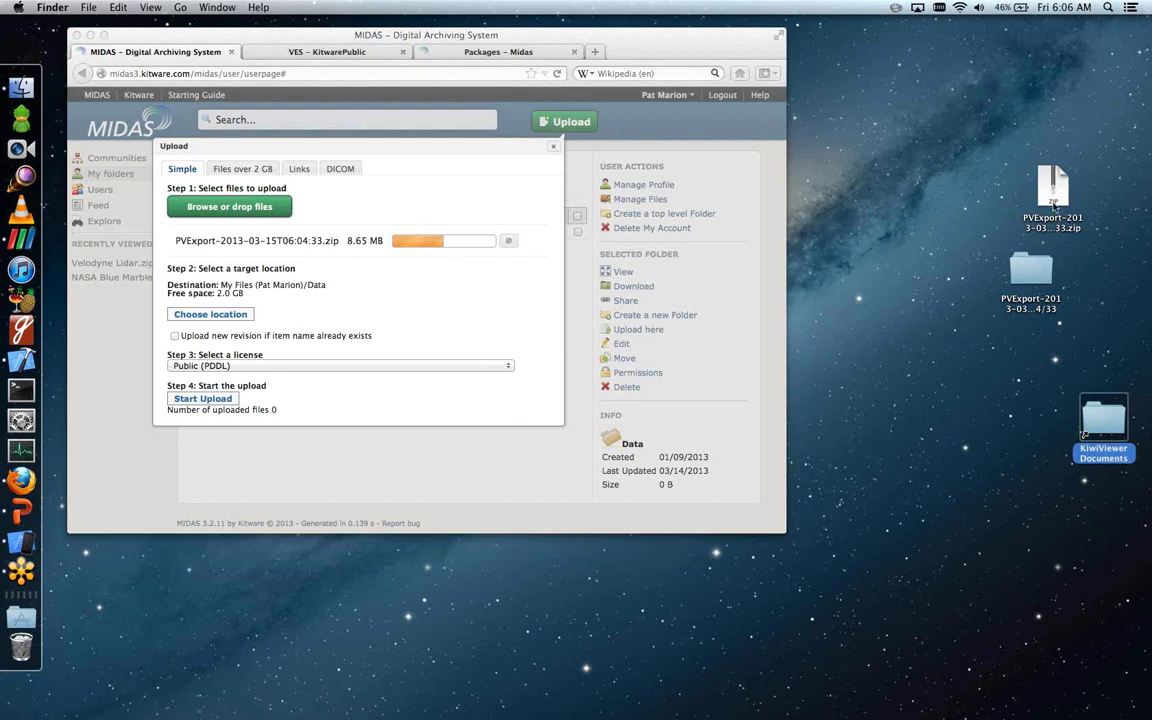
drag(1052, 190, 1113, 430)
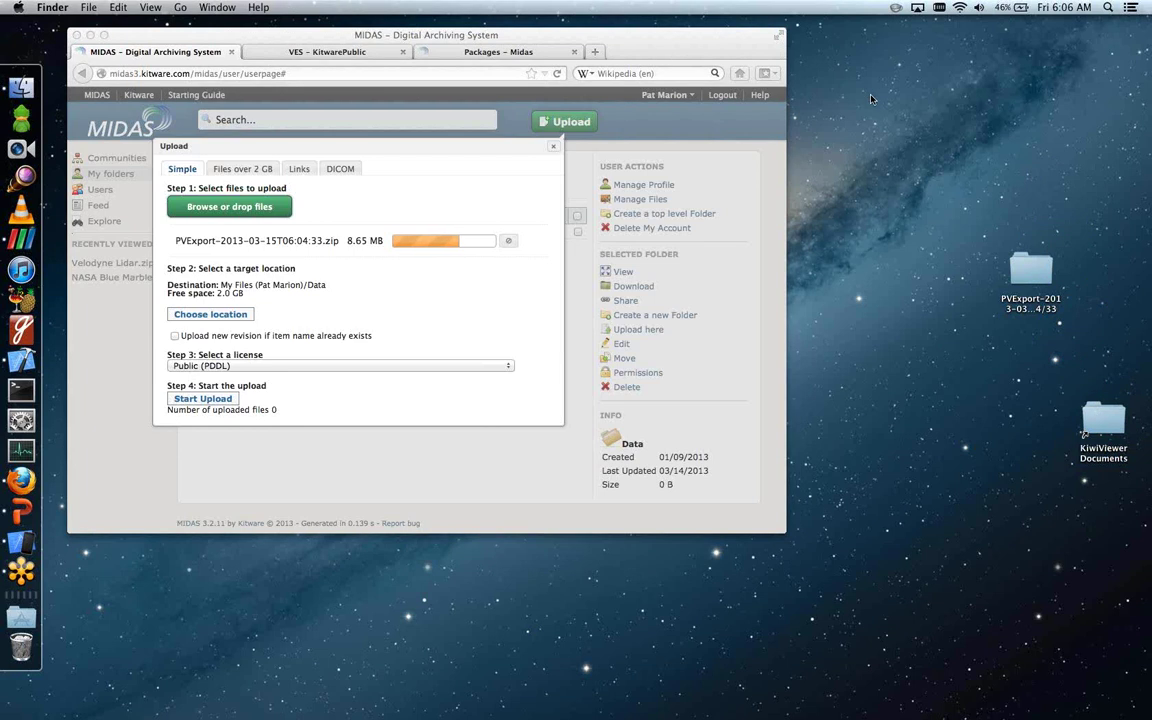
Step: Open the PVExport dataset in KiwiViewer on the simulated phone, then rotate and zoom the flow model
click(22, 545)
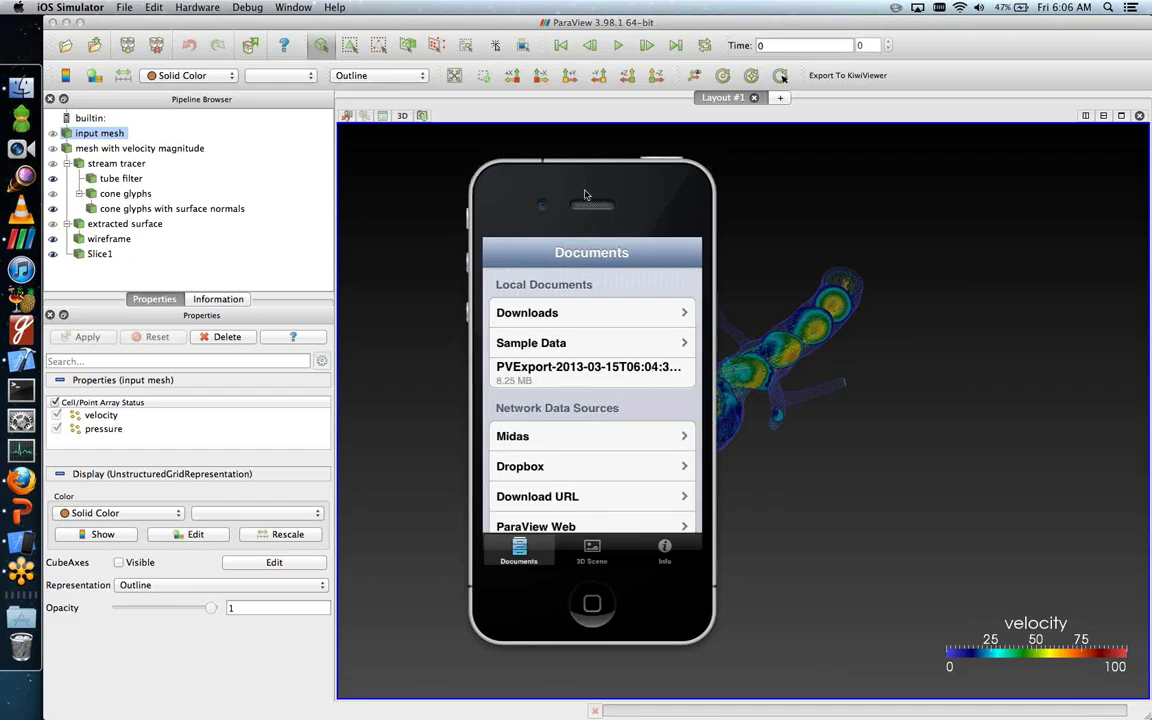
drag(576, 193, 500, 179)
click(468, 365)
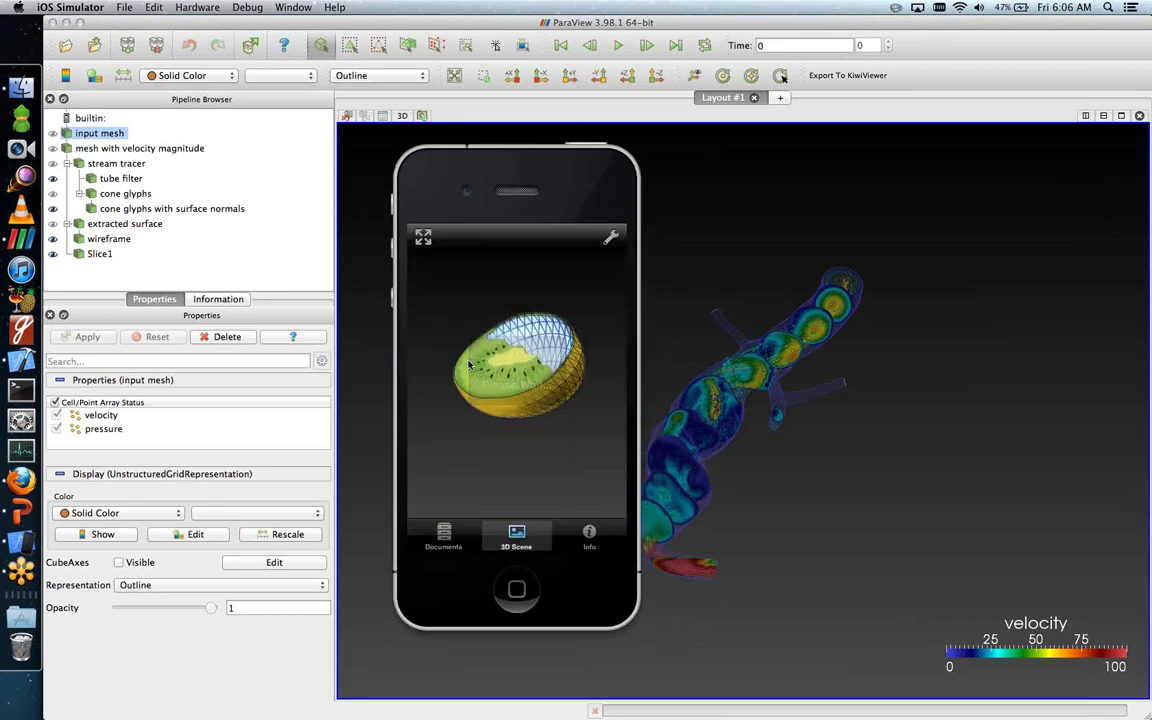
drag(468, 372, 545, 308)
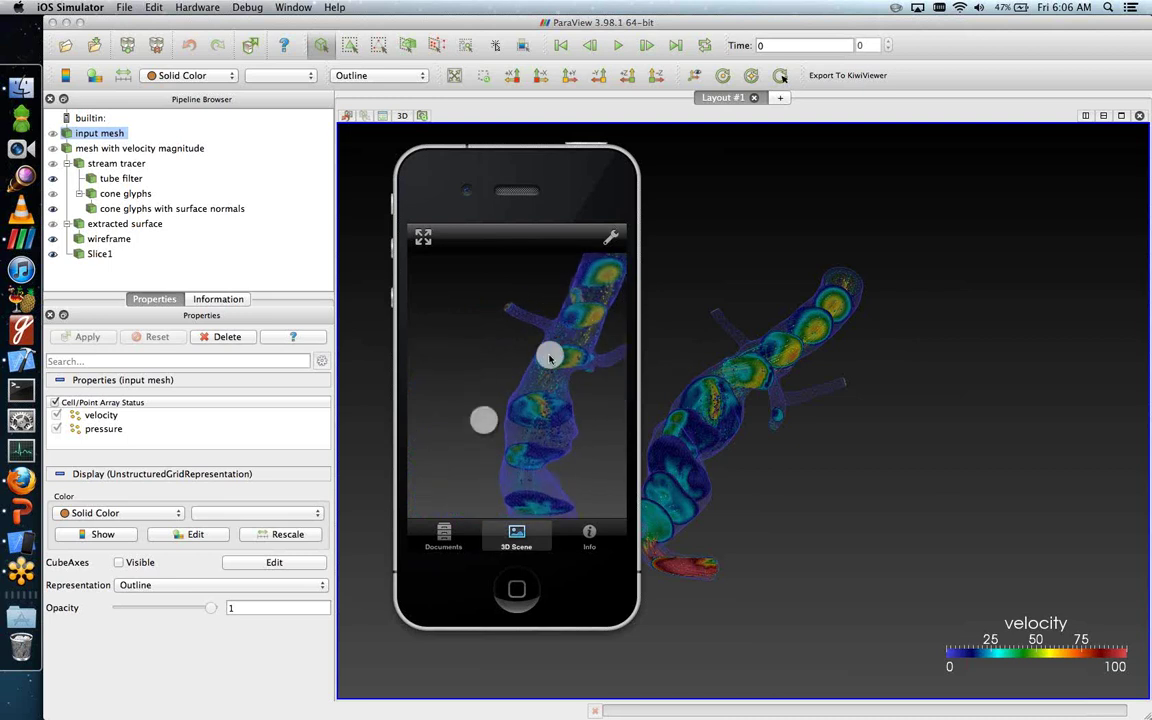
alt+drag(548, 352, 530, 318)
click(609, 240)
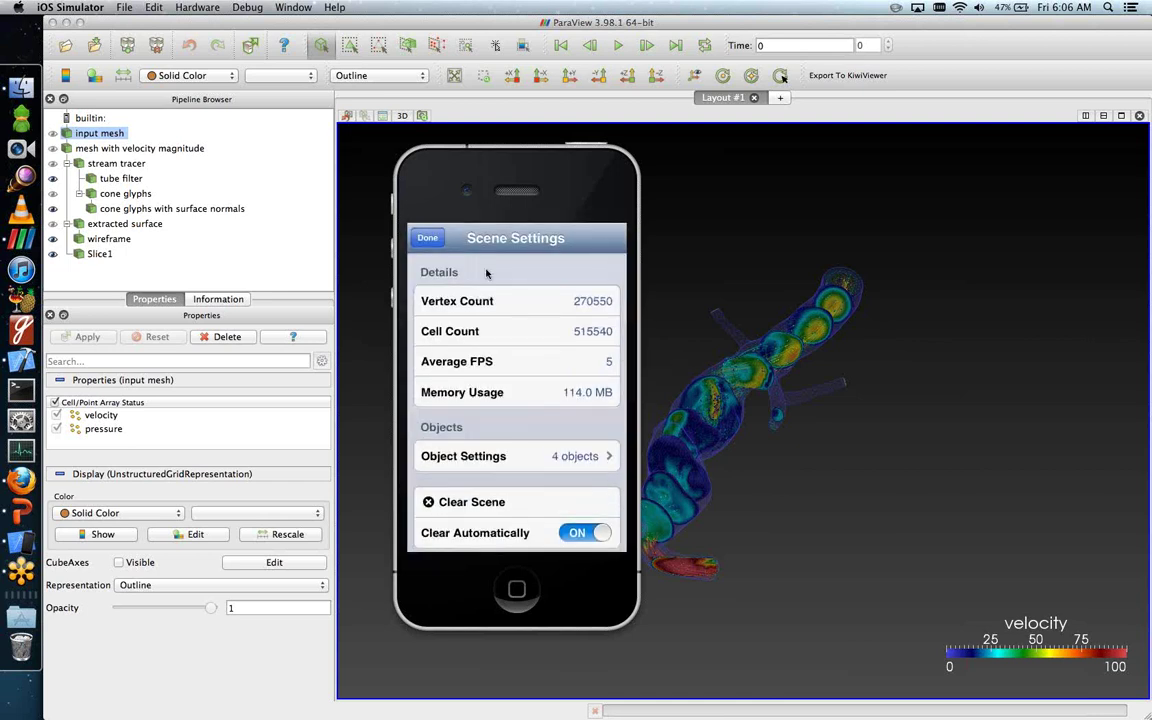
click(477, 456)
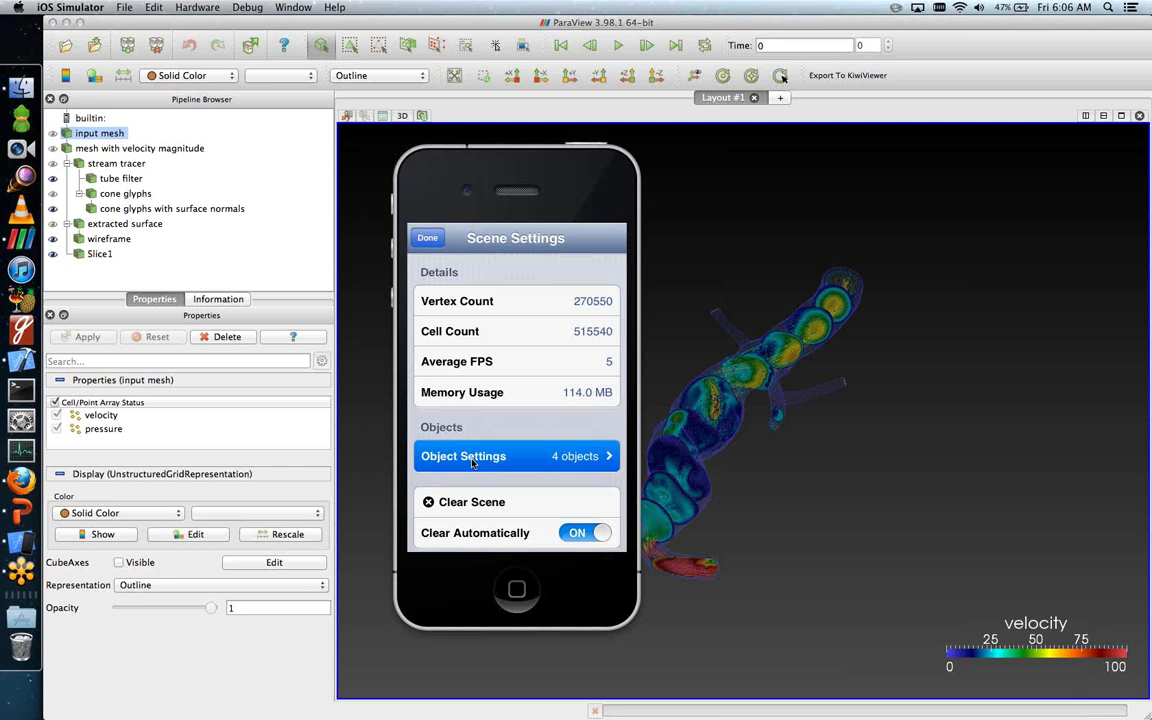
click(460, 362)
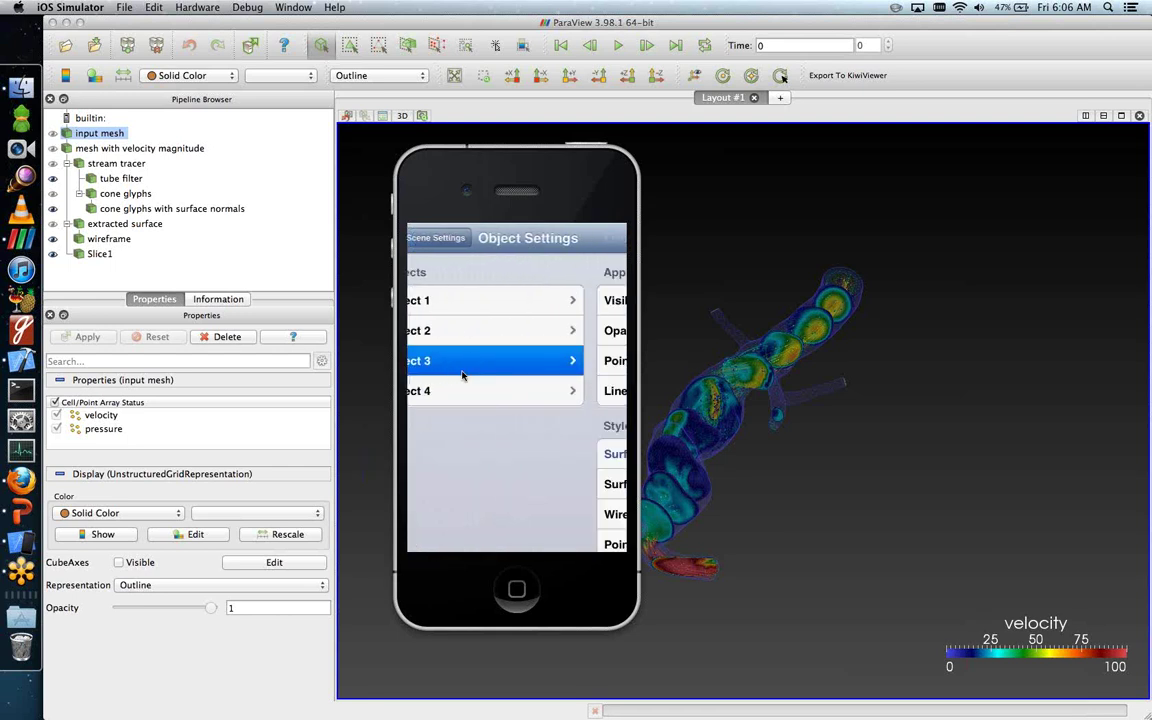
mouse_move(487, 413)
mouse_down()
mouse_move(488, 343)
mouse_move(487, 402)
mouse_up()
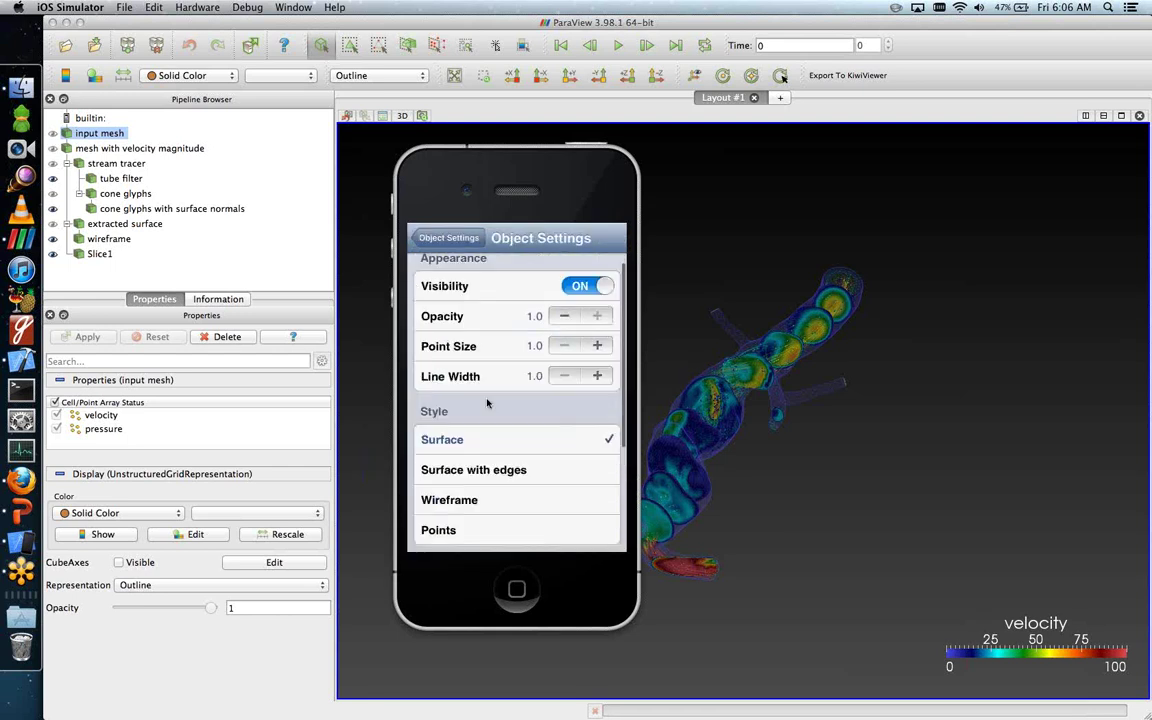
click(450, 240)
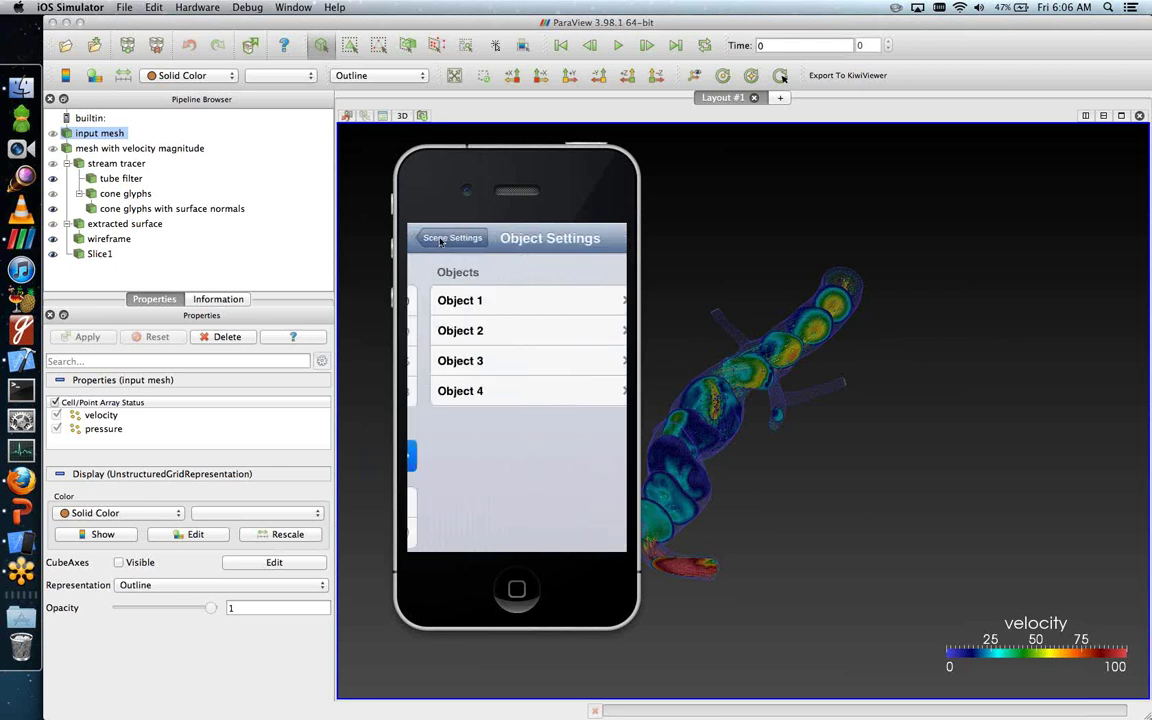
click(442, 240)
click(429, 238)
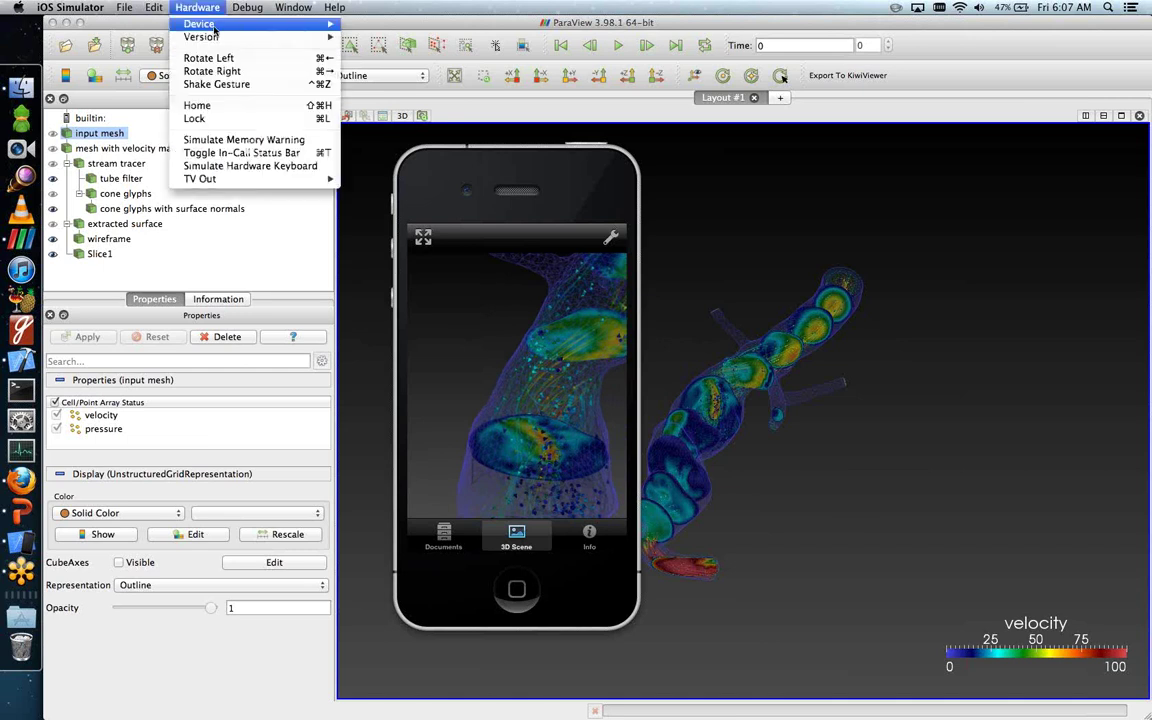
Step: Switch the simulator to iPad, launch KiwiViewer in landscape, and open PVExport-2013-03-15T06:04:33.zip
mouse_move(214, 28)
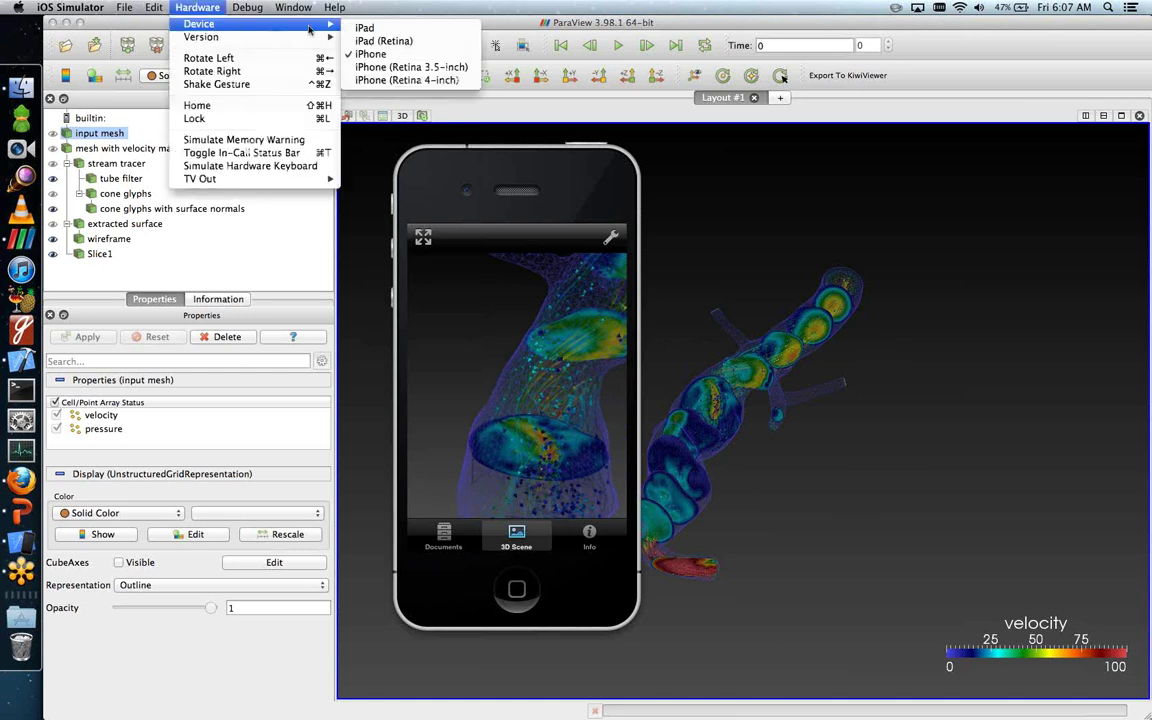
click(362, 28)
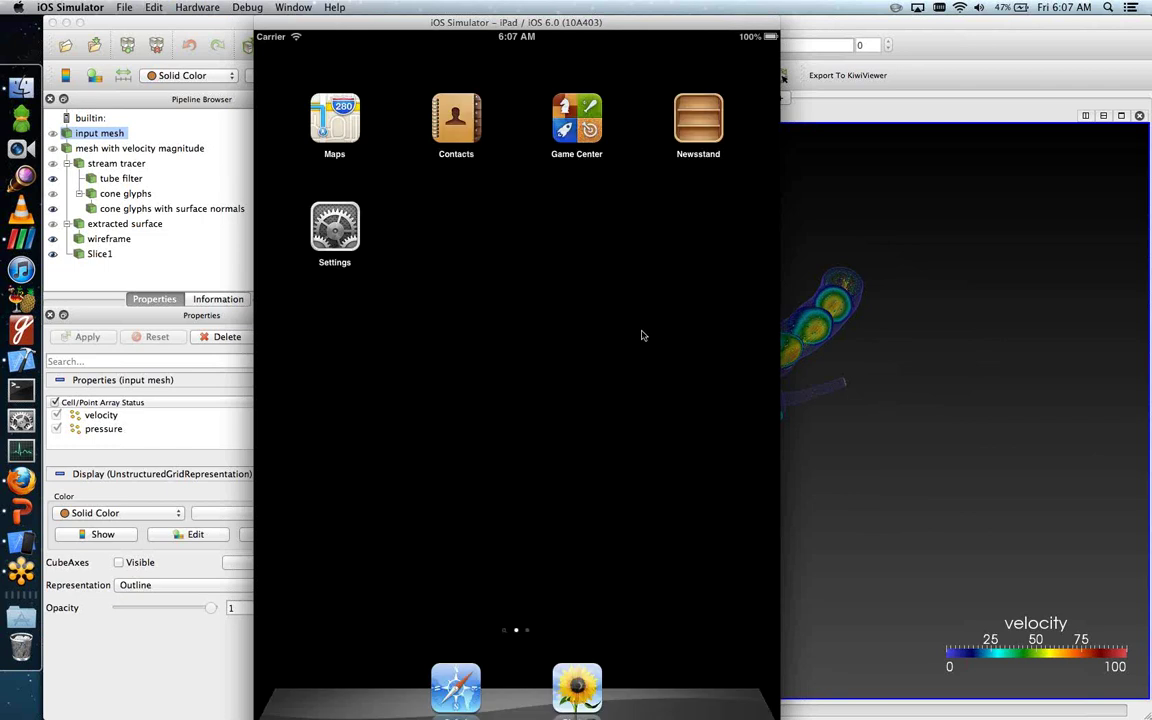
drag(640, 334, 392, 171)
click(336, 126)
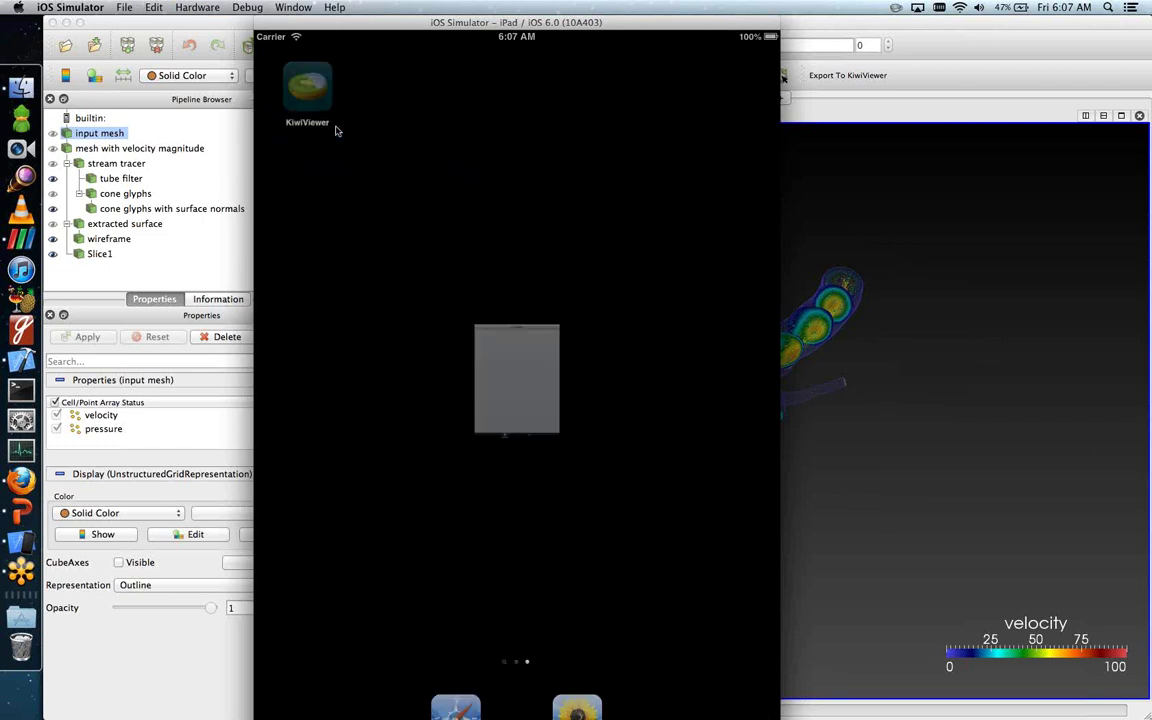
key(super+Right)
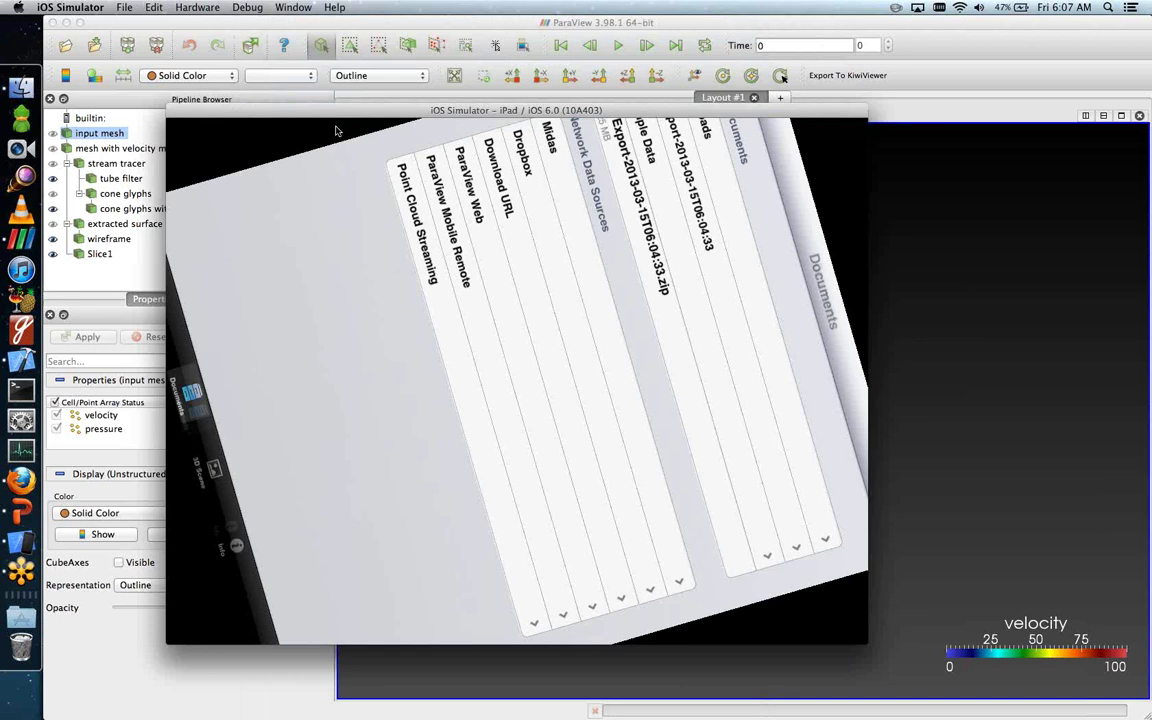
click(341, 292)
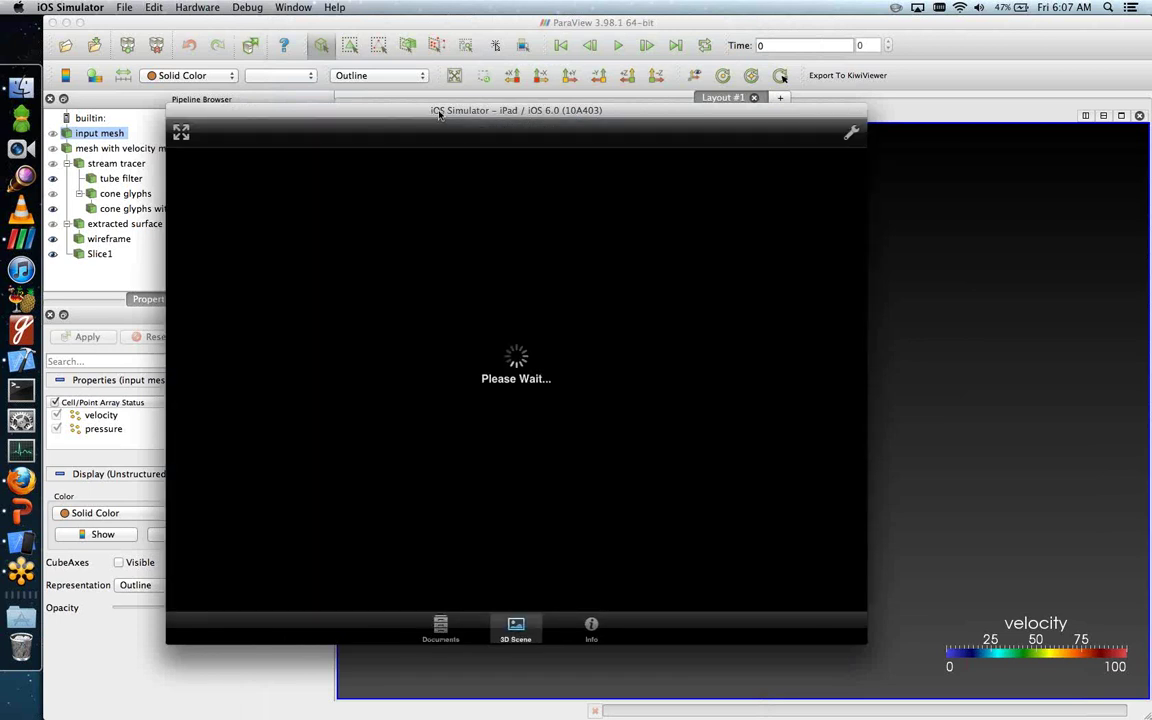
Step: Reposition the simulator and open Scene Settings showing 270550 vertices, 515540 cells and 4 objects
drag(438, 113, 358, 78)
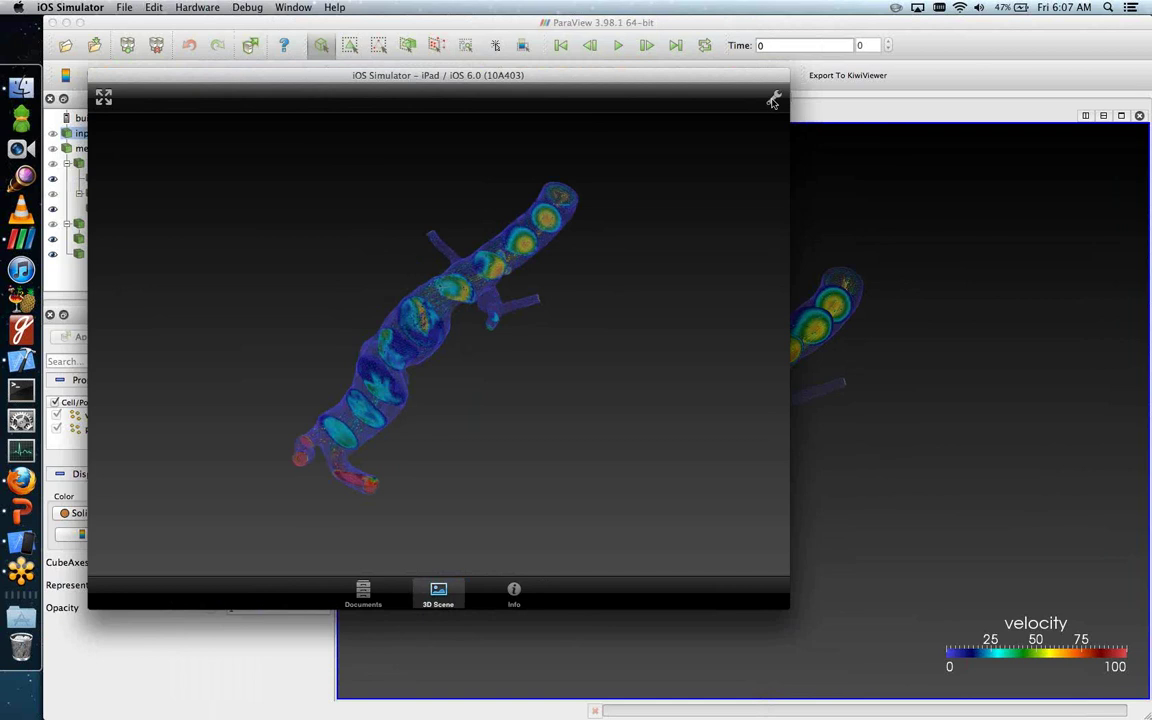
click(773, 99)
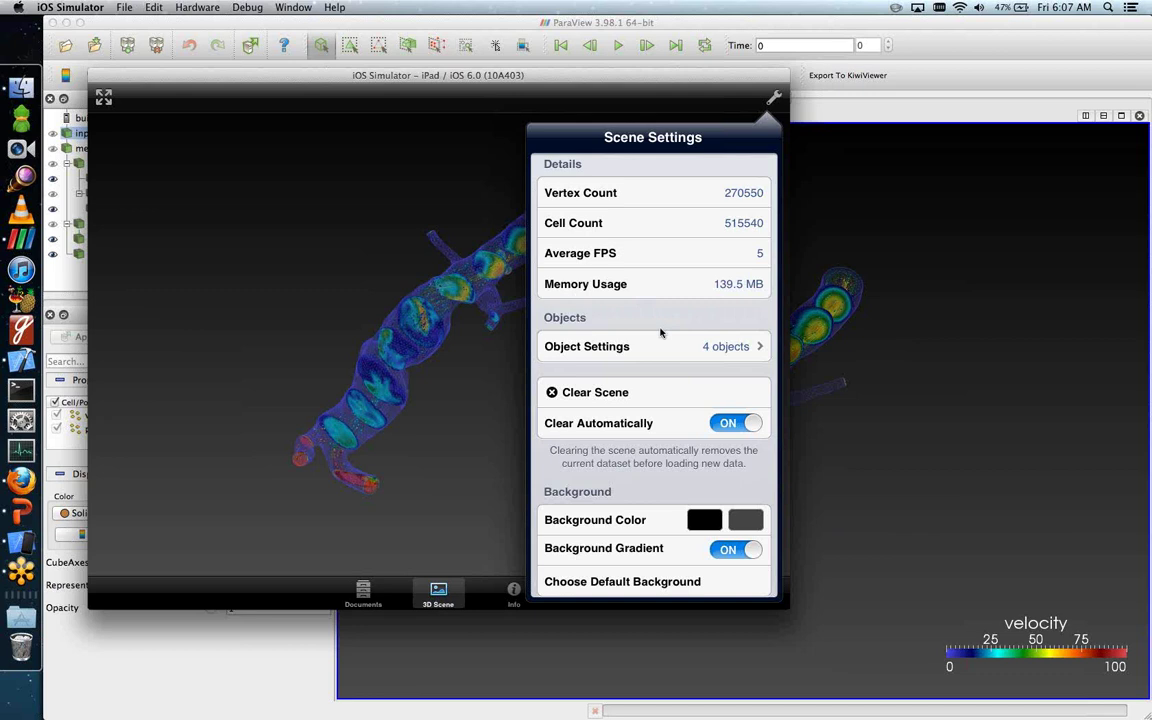
Step: Switch Visibility off for Objects 1, 2 and 4 in Object Settings
scroll(620, 430, down, 2)
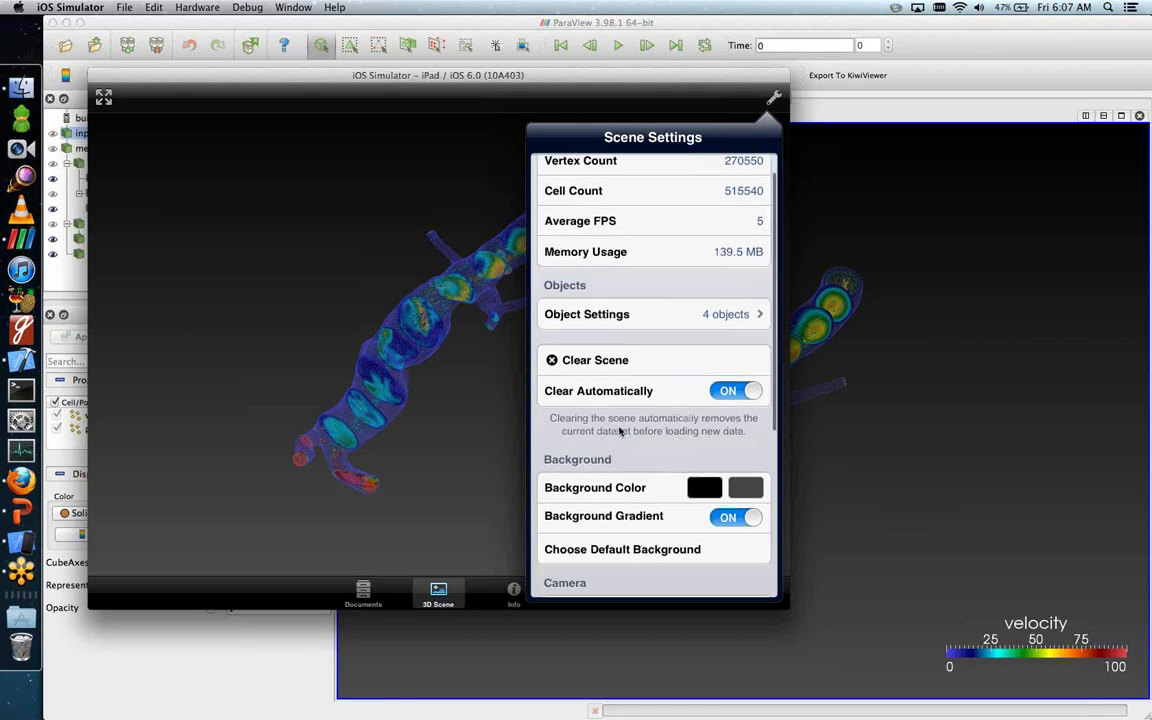
scroll(620, 430, down, 2)
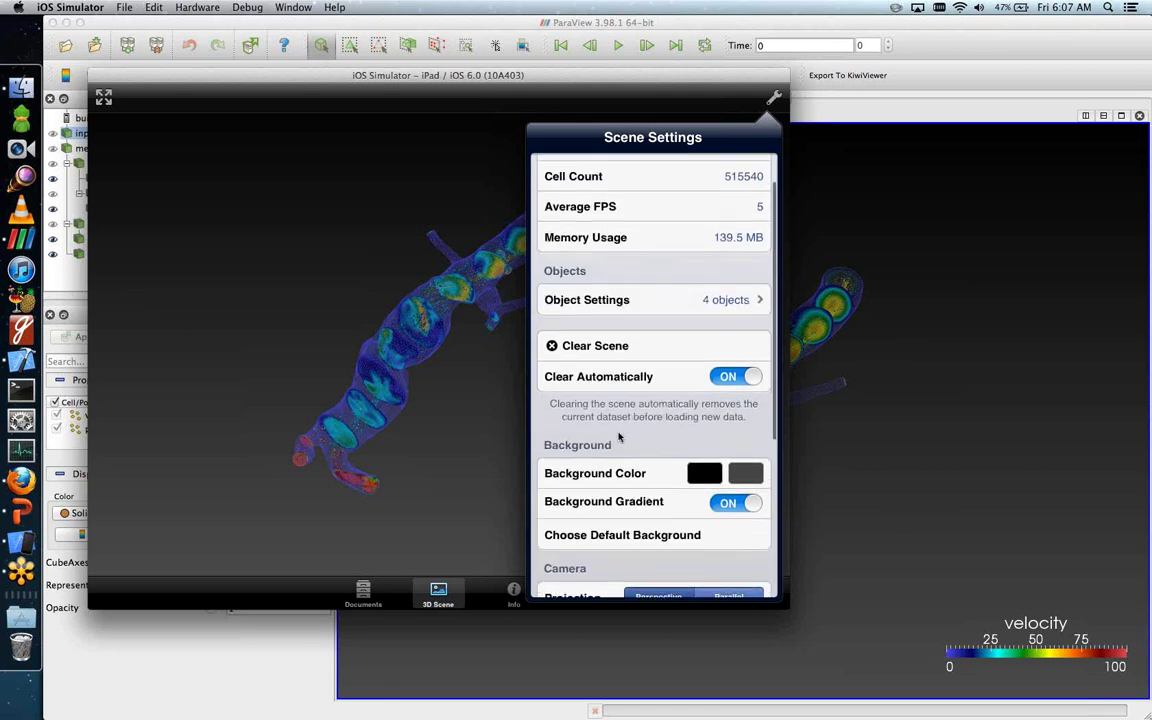
scroll(620, 430, up, 3)
click(606, 348)
click(602, 192)
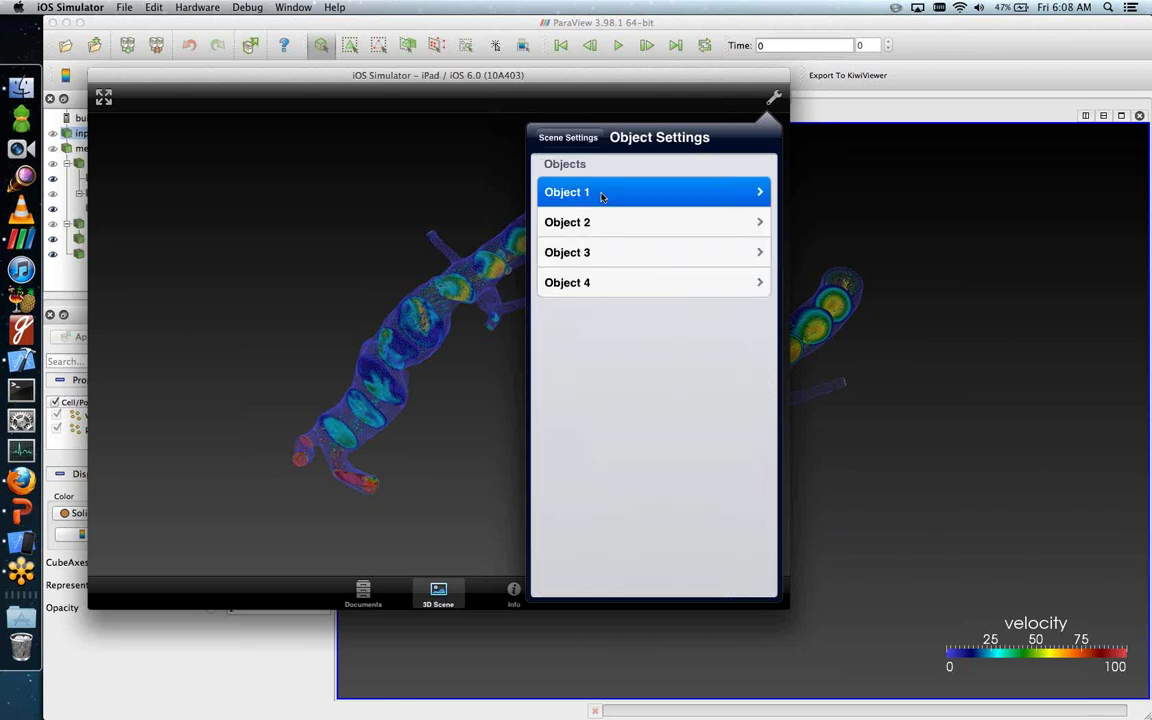
click(774, 192)
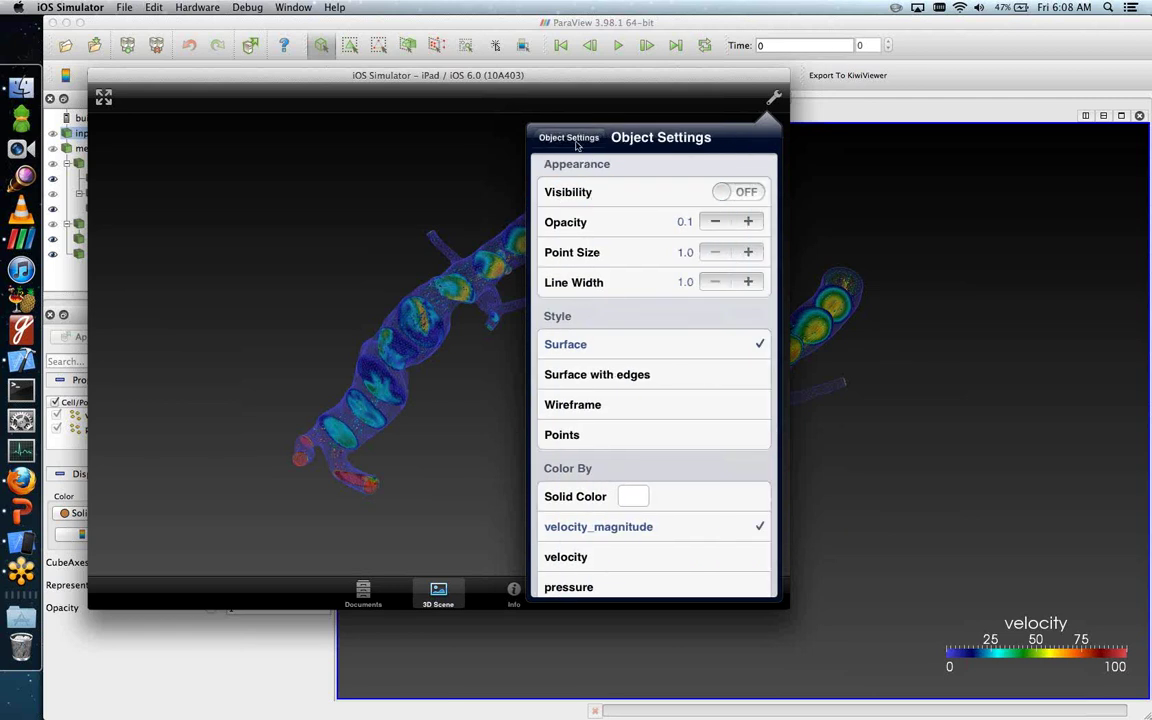
click(576, 145)
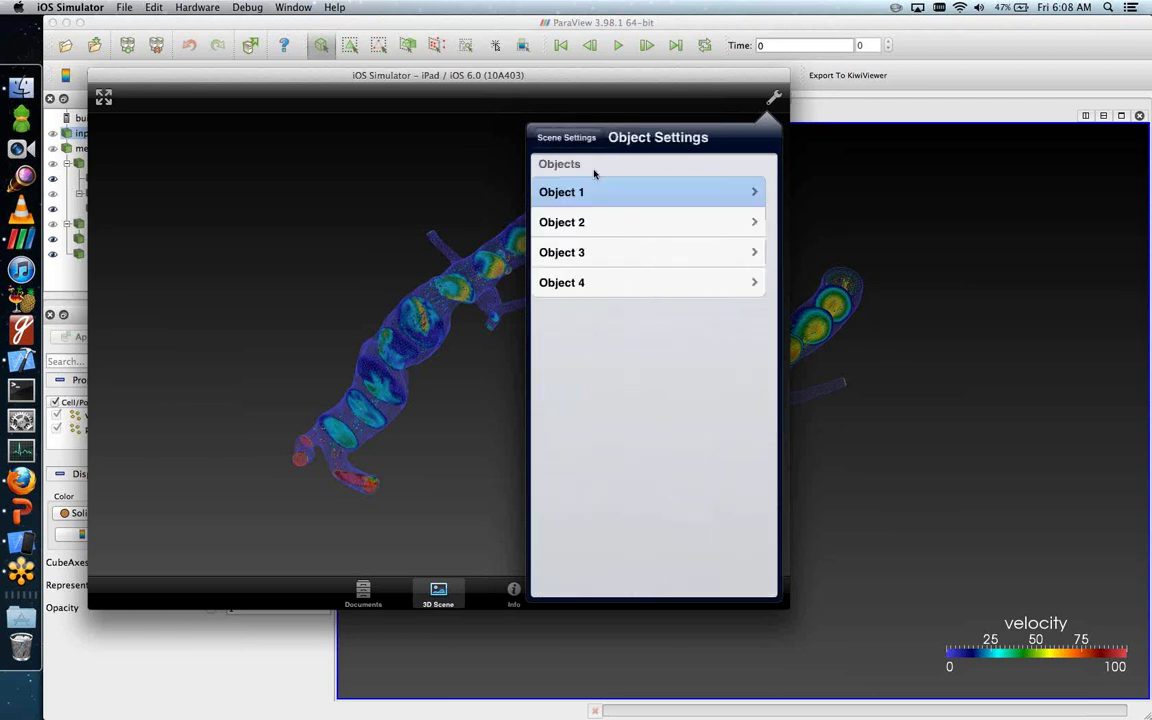
click(607, 229)
click(726, 196)
click(568, 137)
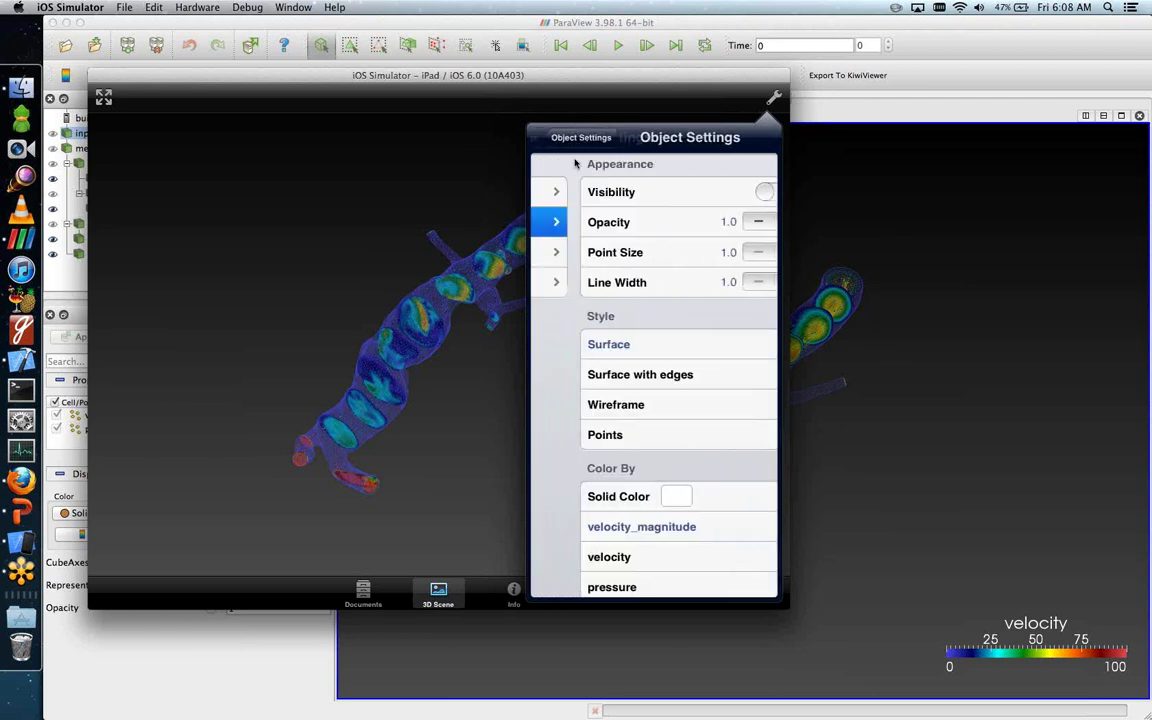
click(612, 278)
click(730, 193)
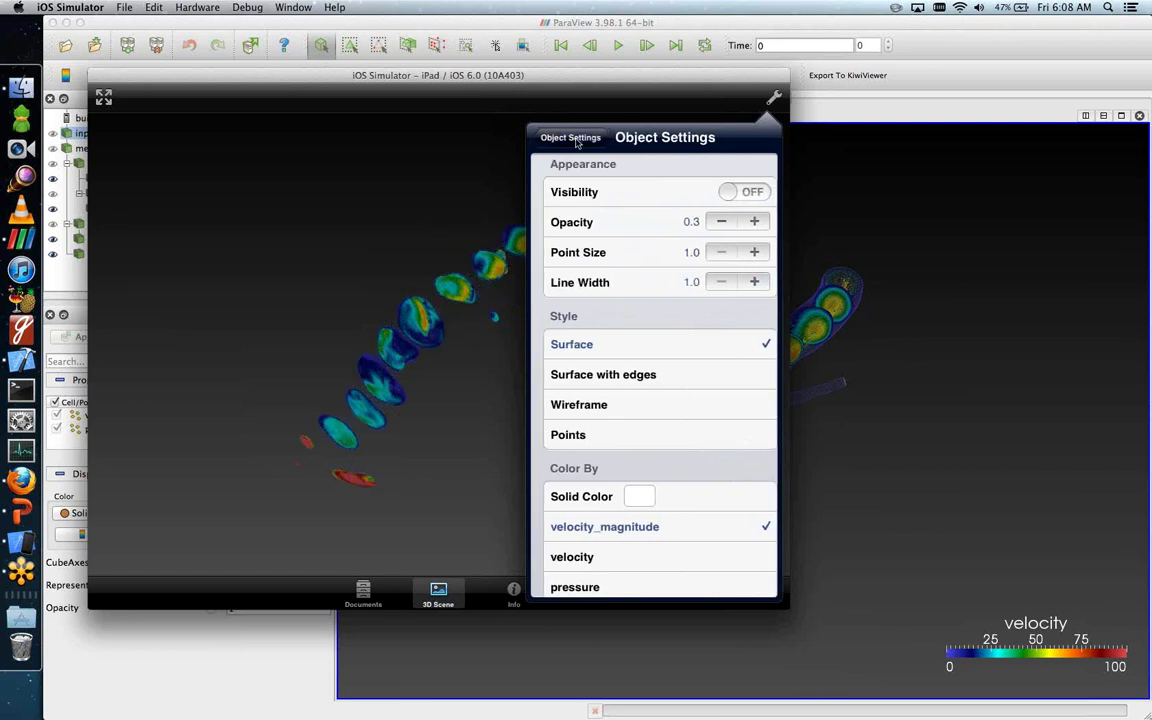
click(568, 137)
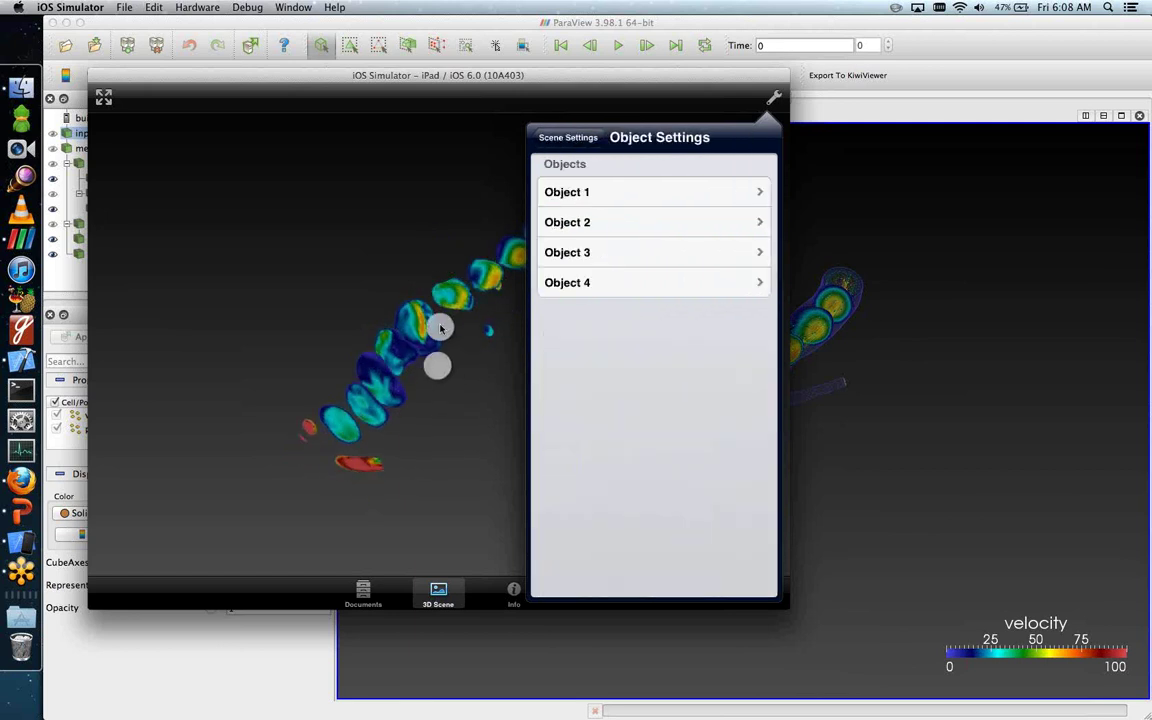
Step: Zoom in on the velocity slice blobs and set Object 3's opacity to 0.7
alt+drag(437, 327, 445, 225)
click(586, 252)
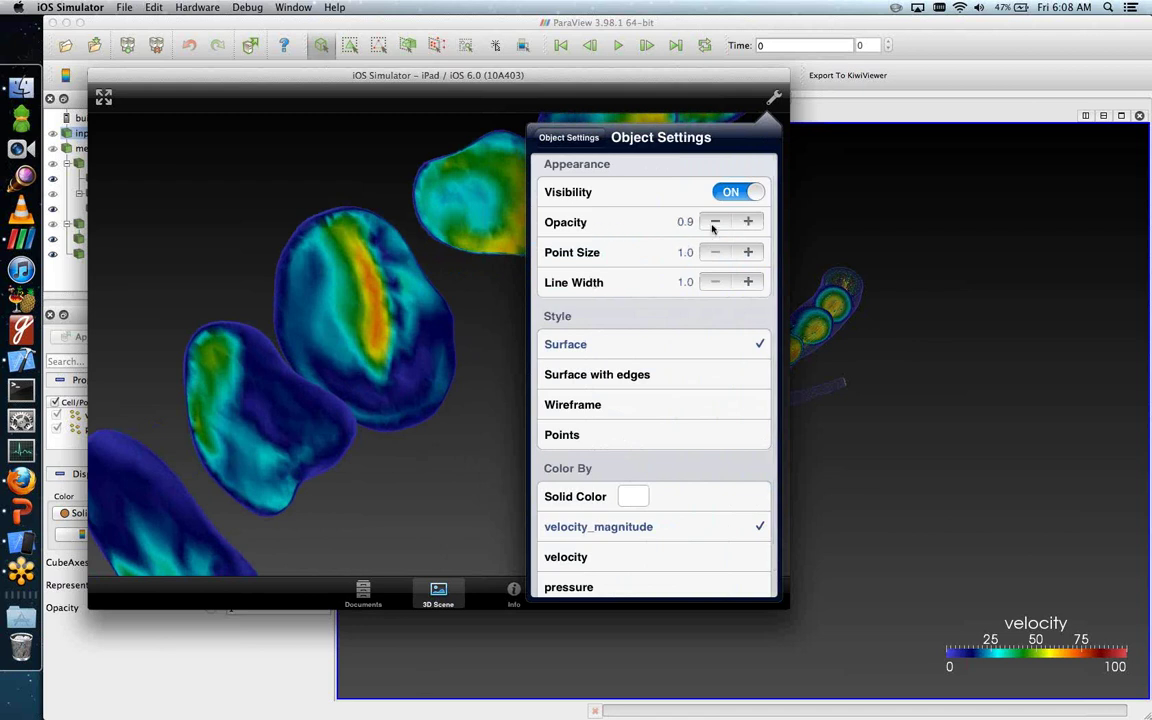
click(714, 222)
click(714, 222)
click(714, 222)
click(714, 222)
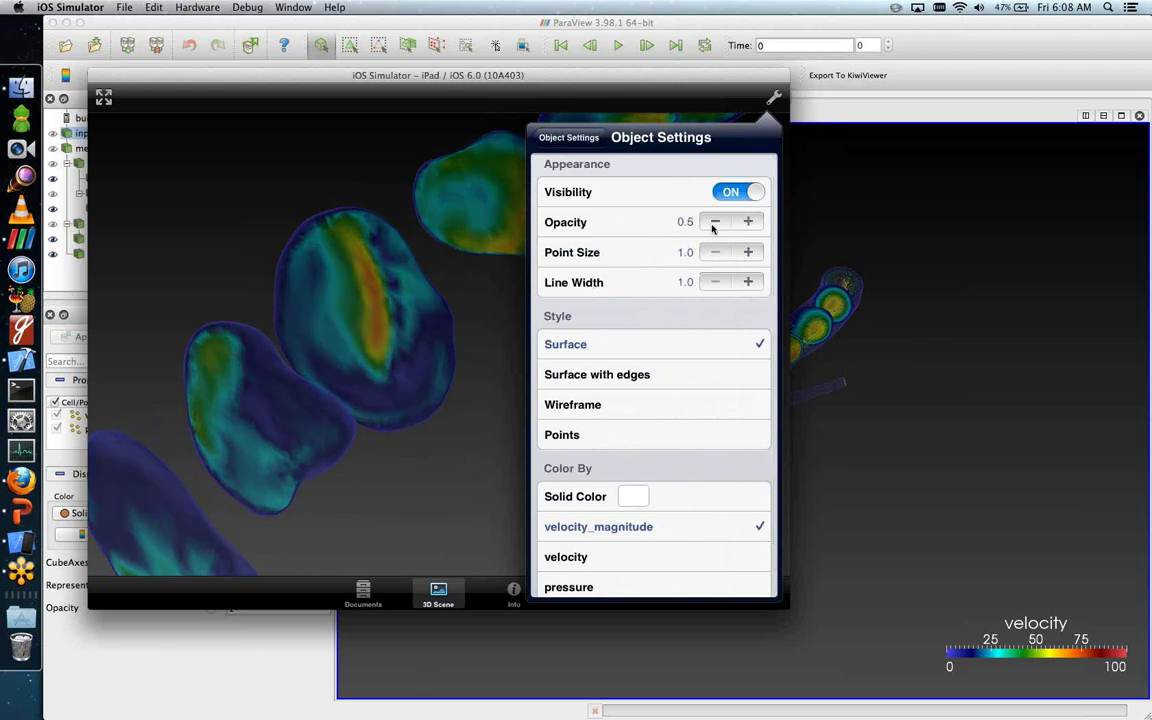
click(714, 222)
click(714, 222)
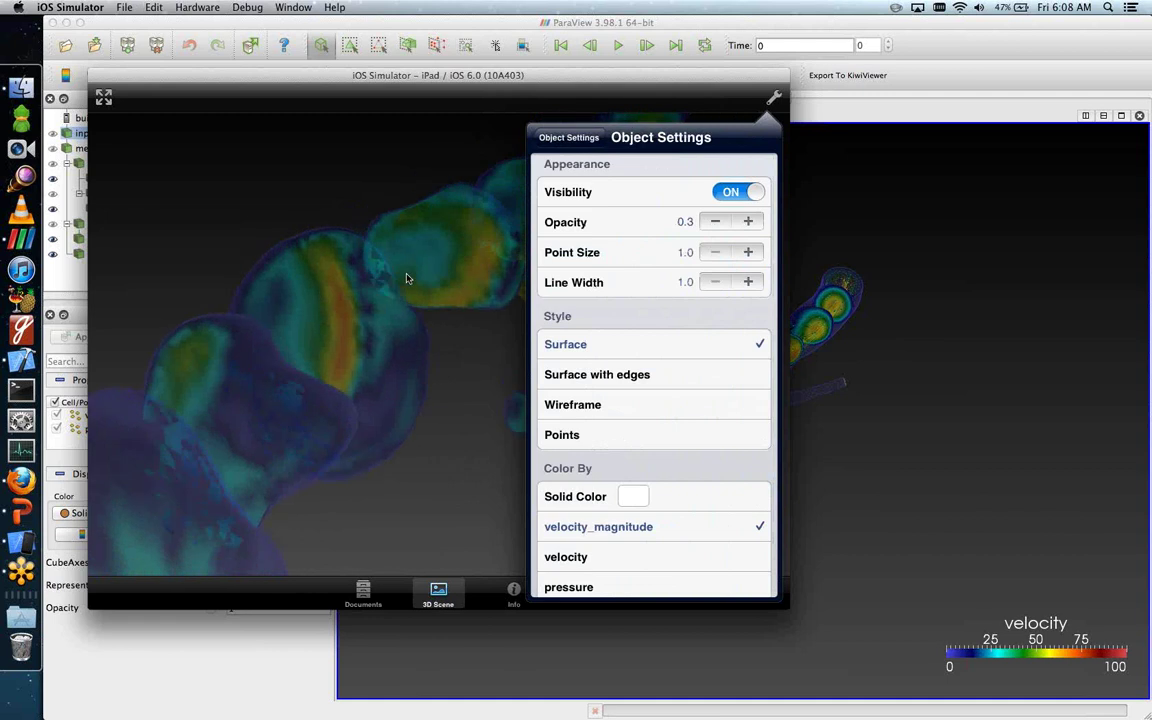
click(747, 222)
click(747, 222)
click(747, 222)
click(747, 222)
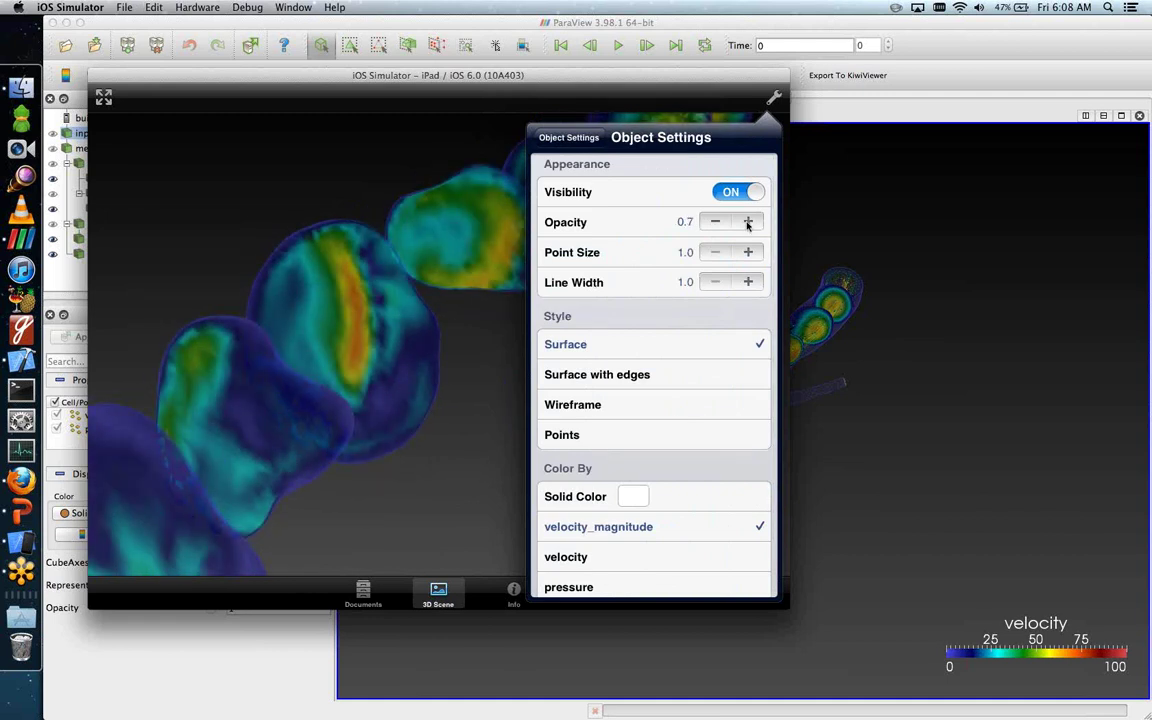
click(747, 222)
click(747, 222)
click(747, 222)
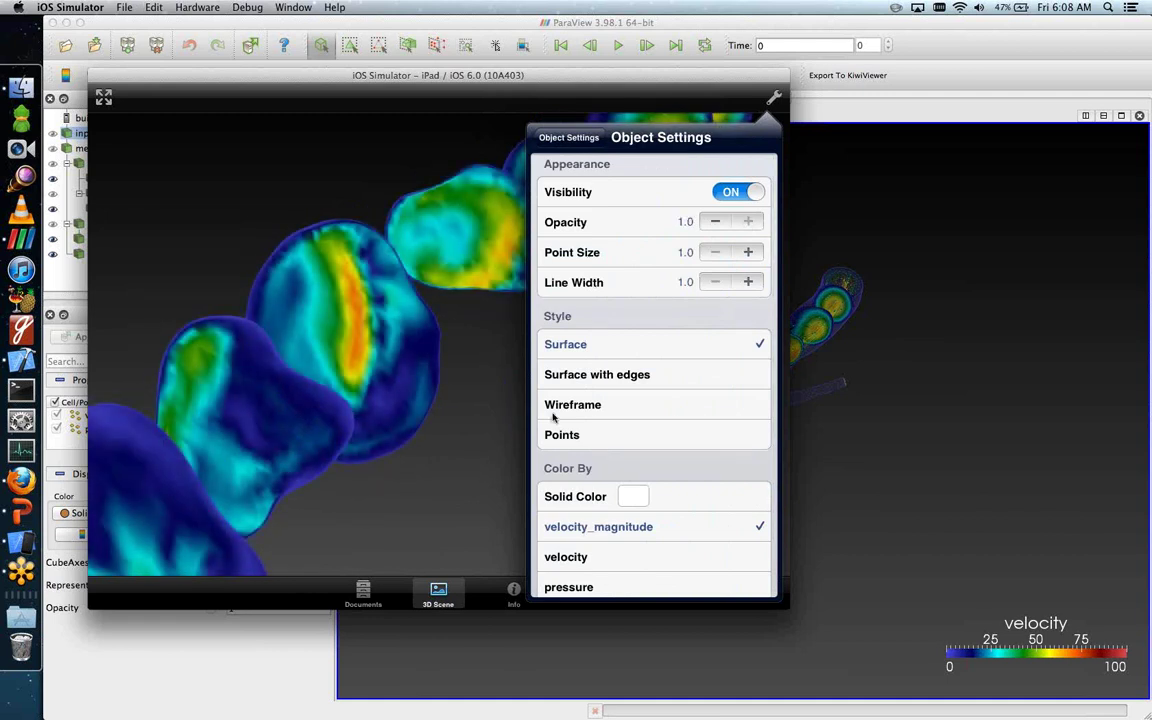
Step: Show Object 3 as surface with edges, then wireframe, raising line width to 4.0
click(596, 377)
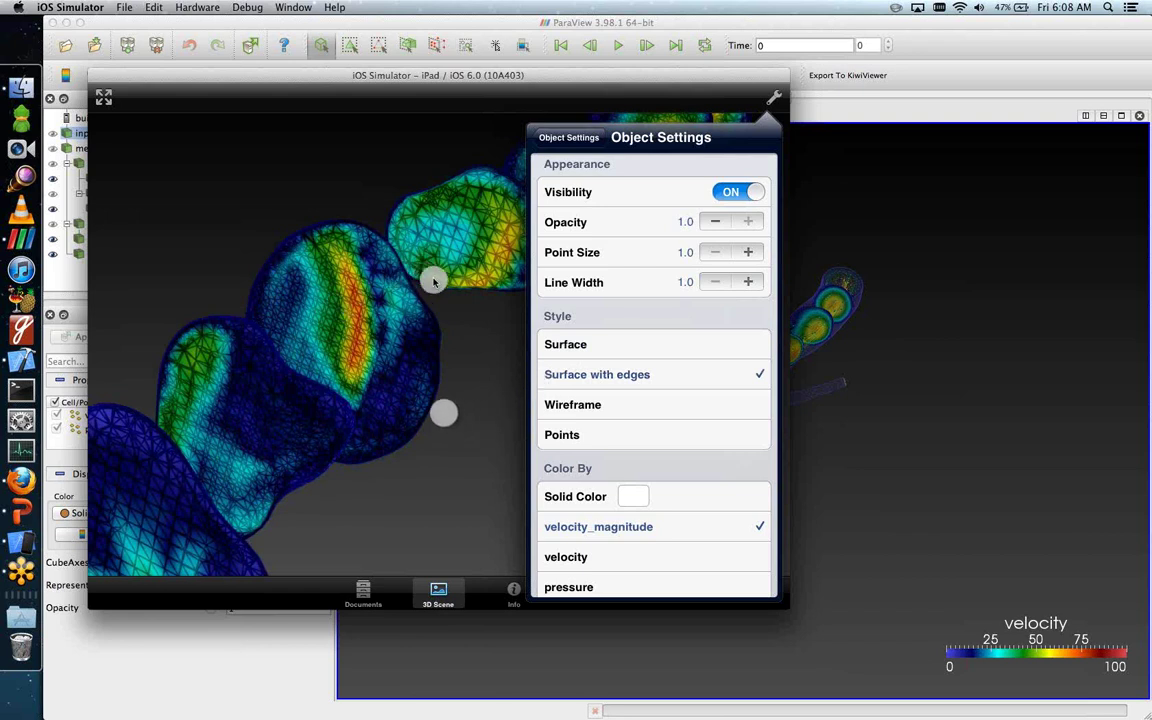
alt+drag(434, 260, 497, 225)
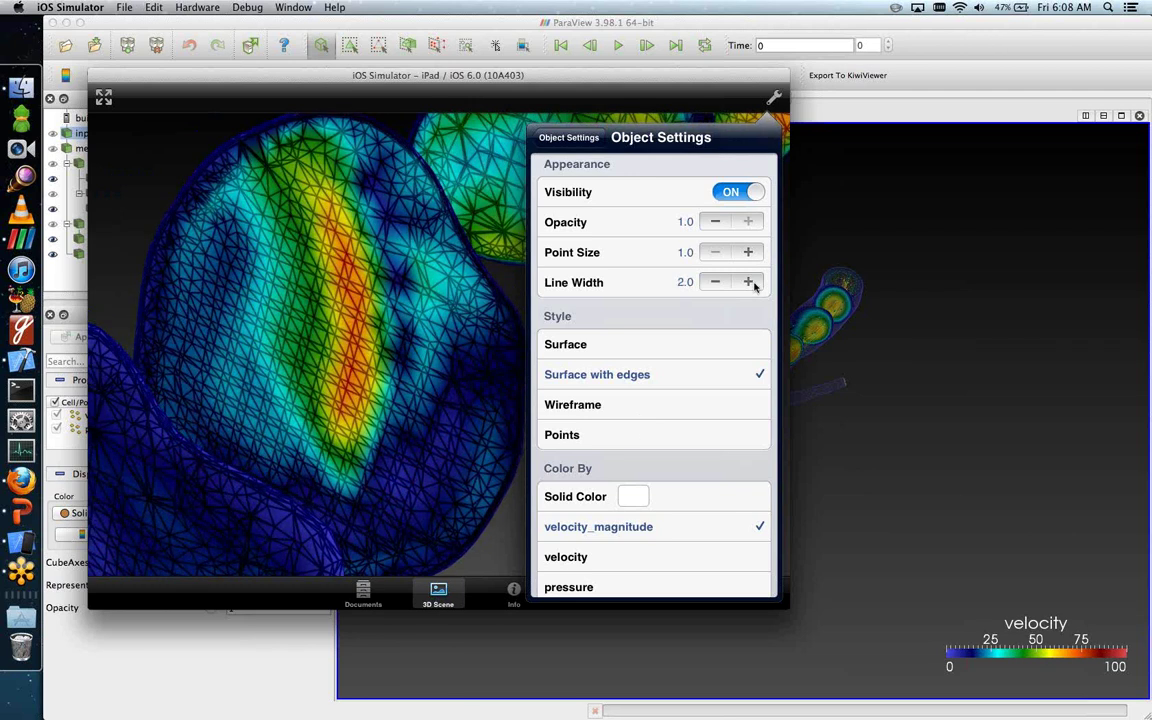
click(749, 283)
click(749, 283)
click(617, 404)
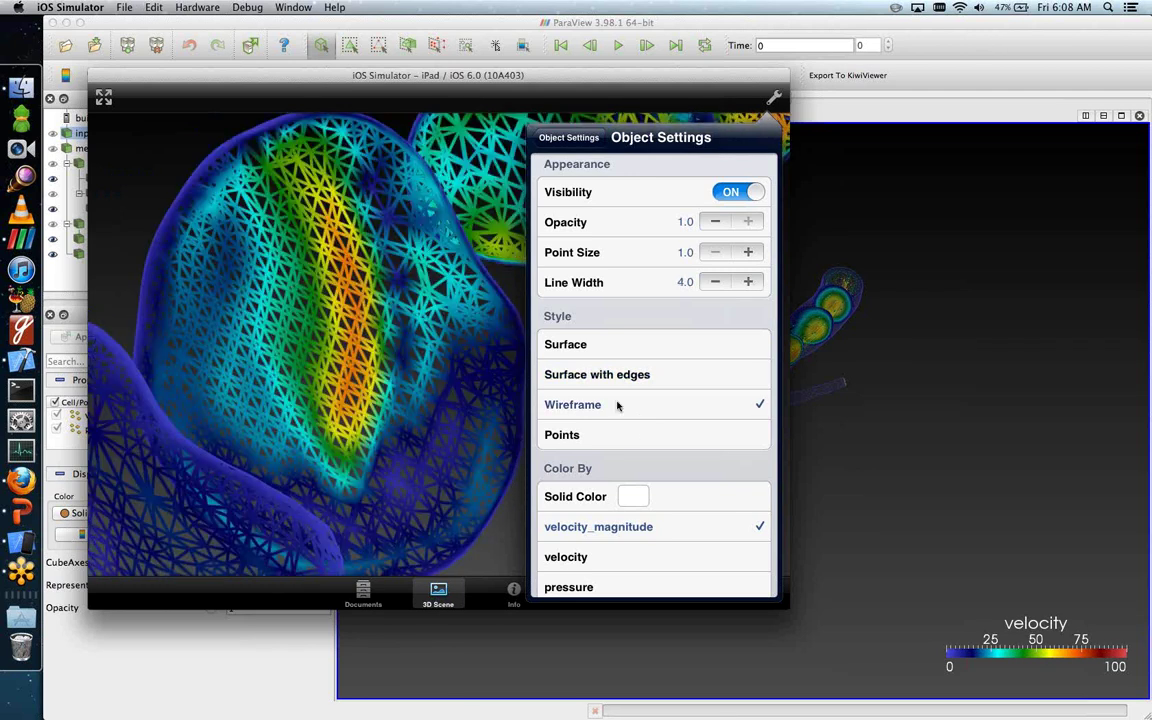
alt+drag(460, 220, 461, 225)
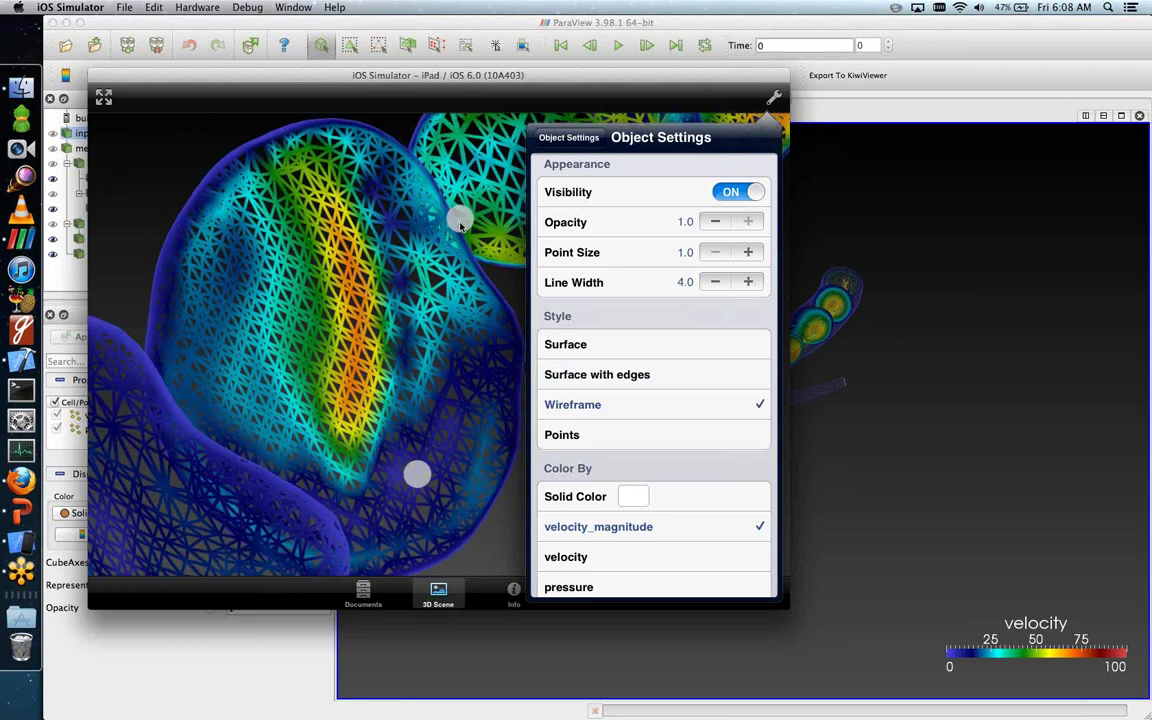
Step: Display Object 3 as points with point size 3.0, then return to Surface
click(575, 434)
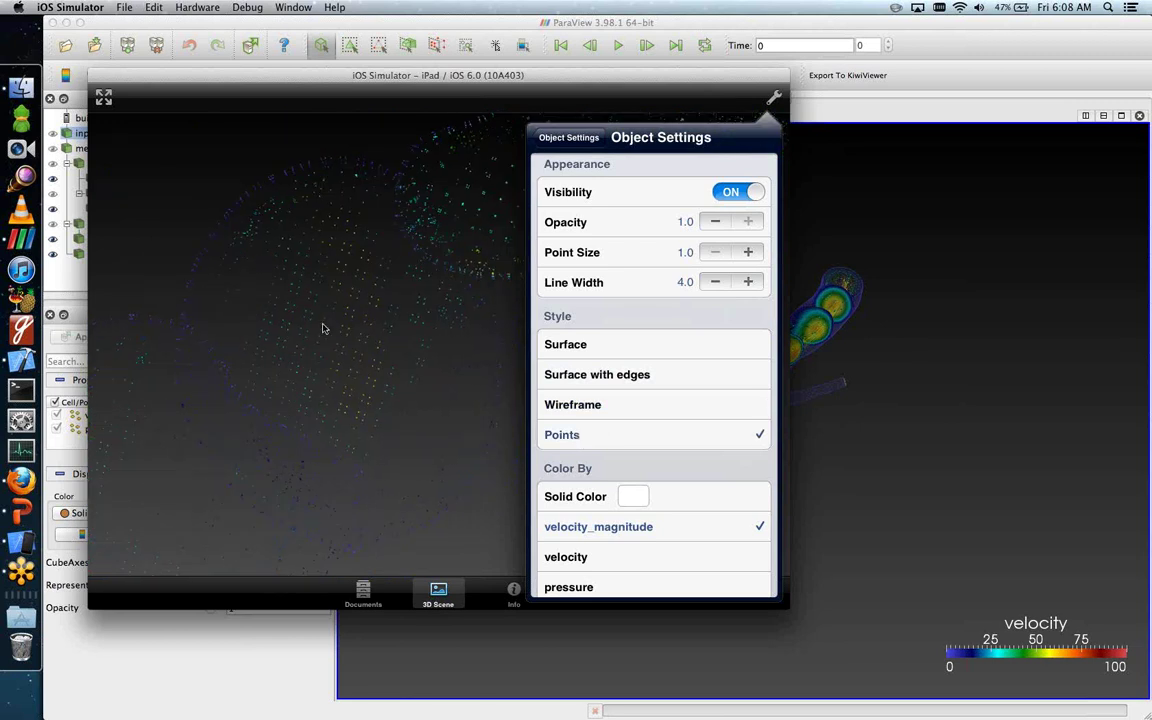
click(748, 253)
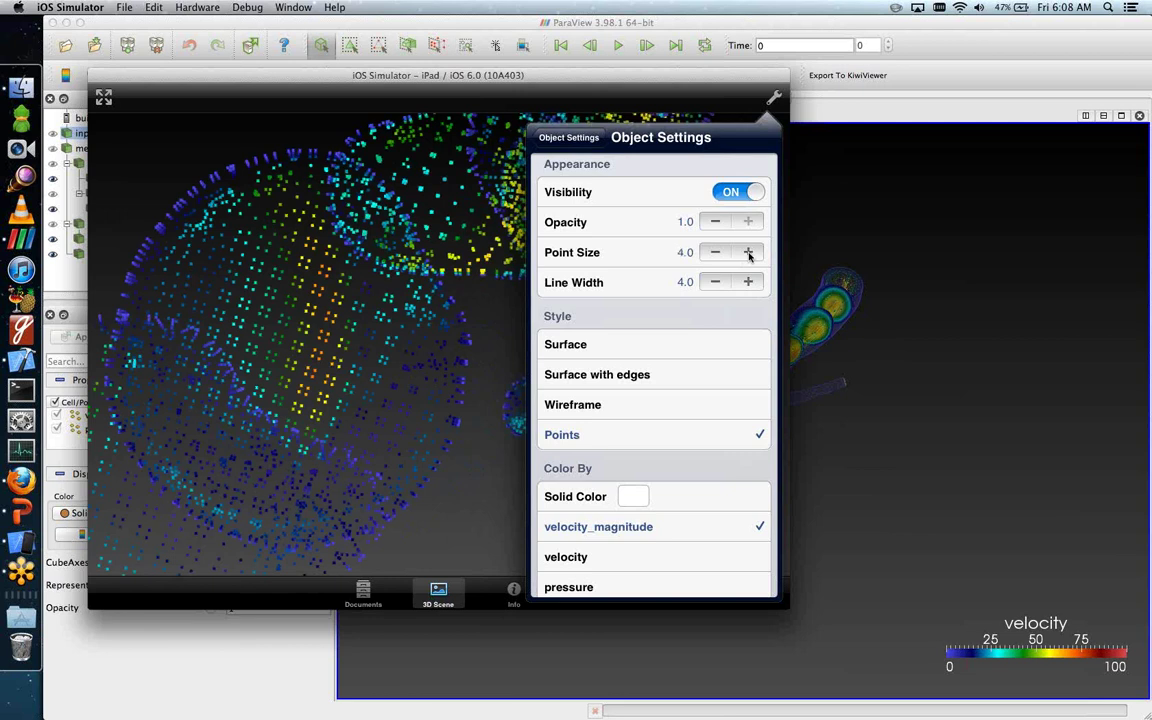
click(562, 346)
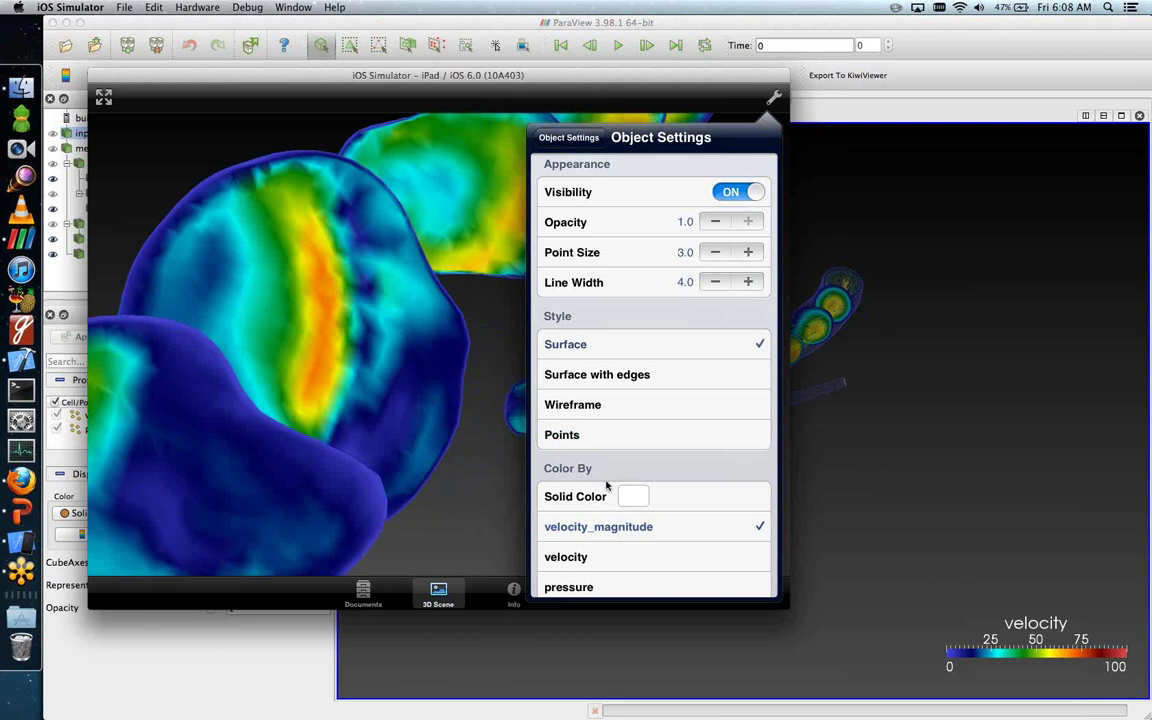
Step: Colour Object 3 solid bright green (1FFF0D), zoom out, and return to the objects list
click(685, 497)
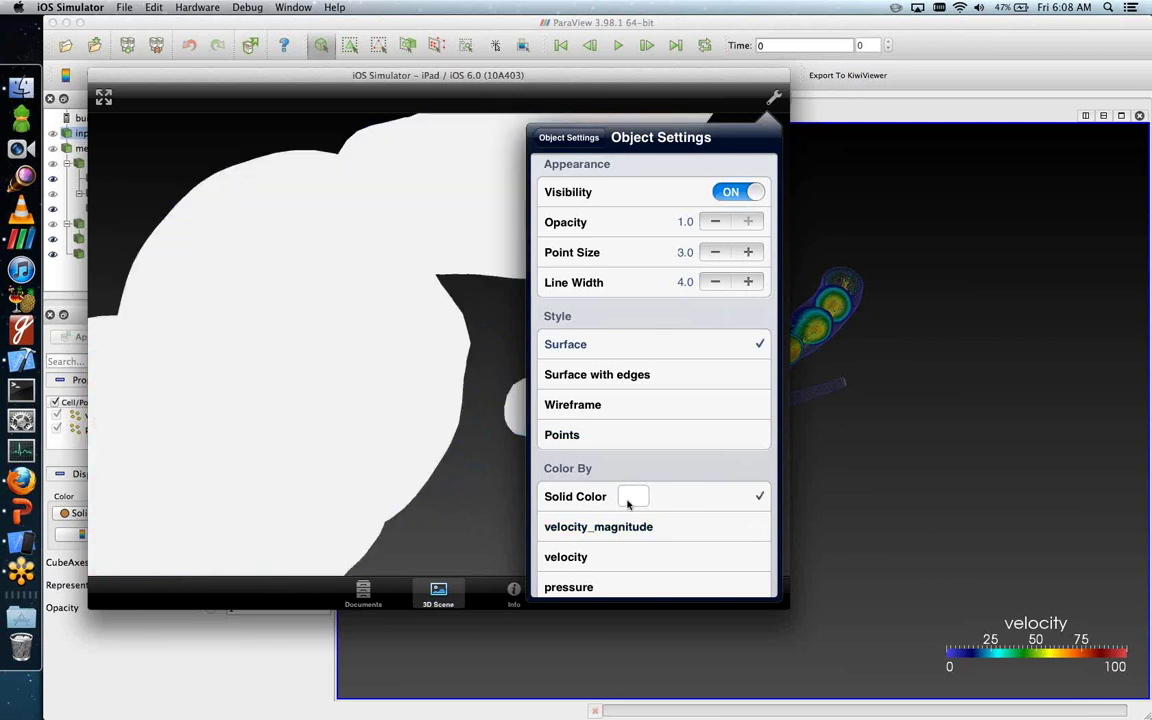
click(632, 497)
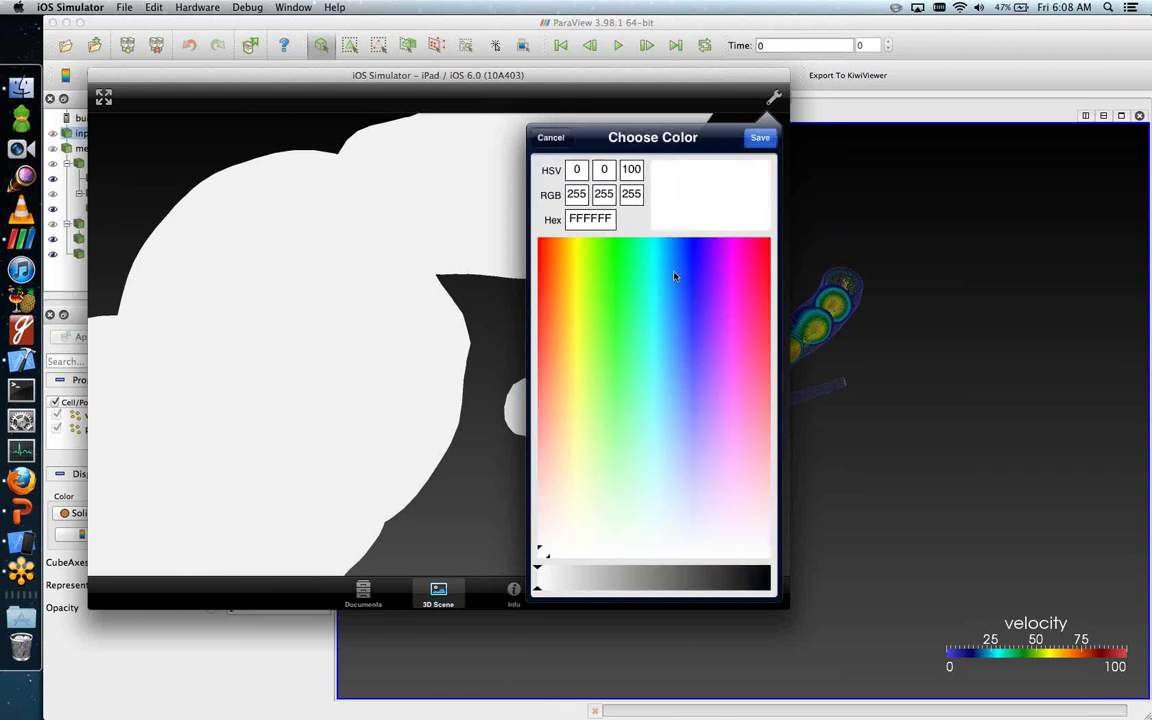
click(612, 255)
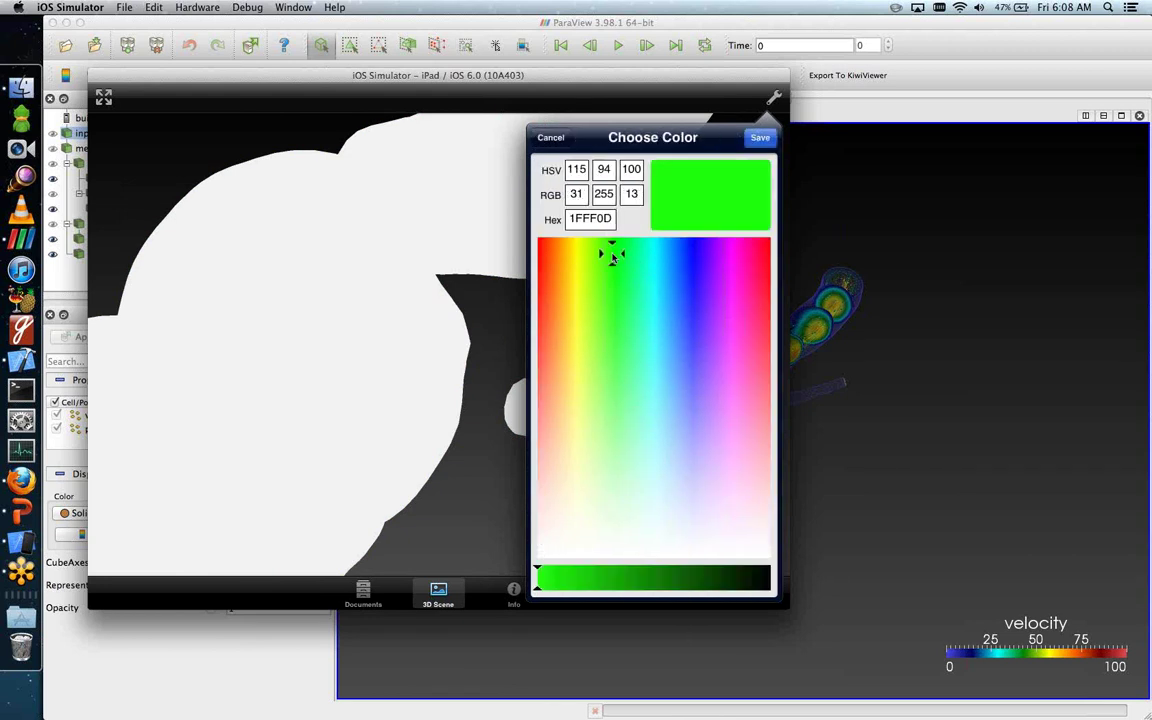
click(760, 139)
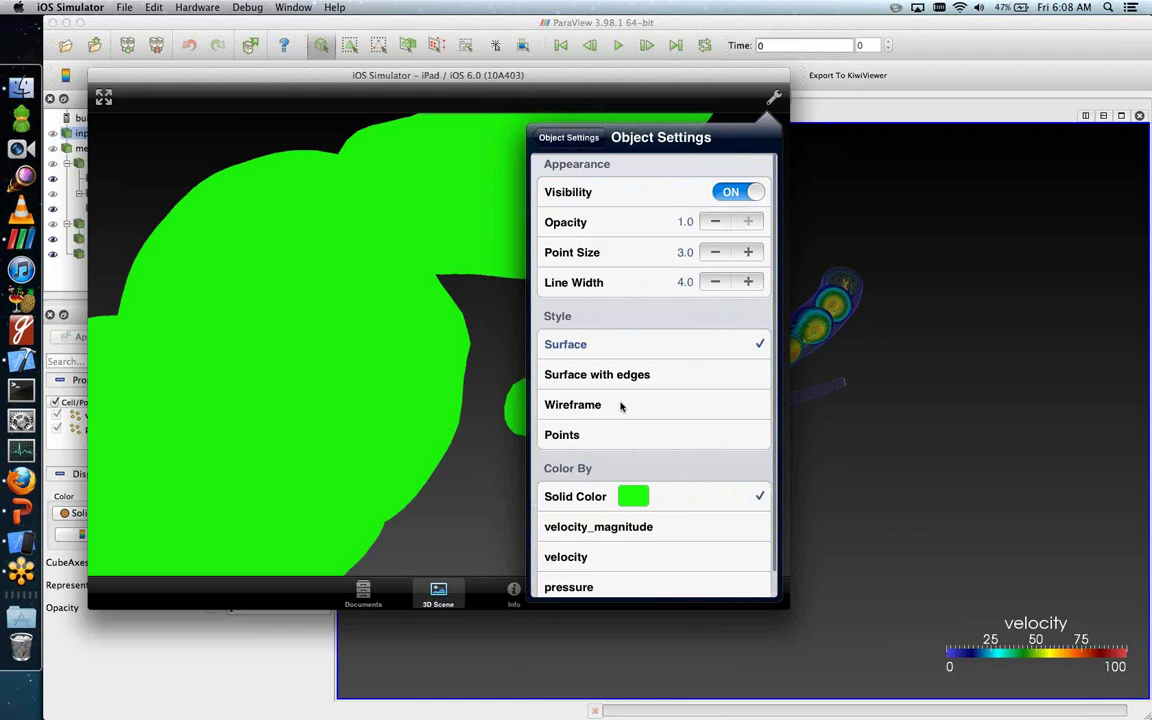
alt+drag(447, 214, 441, 260)
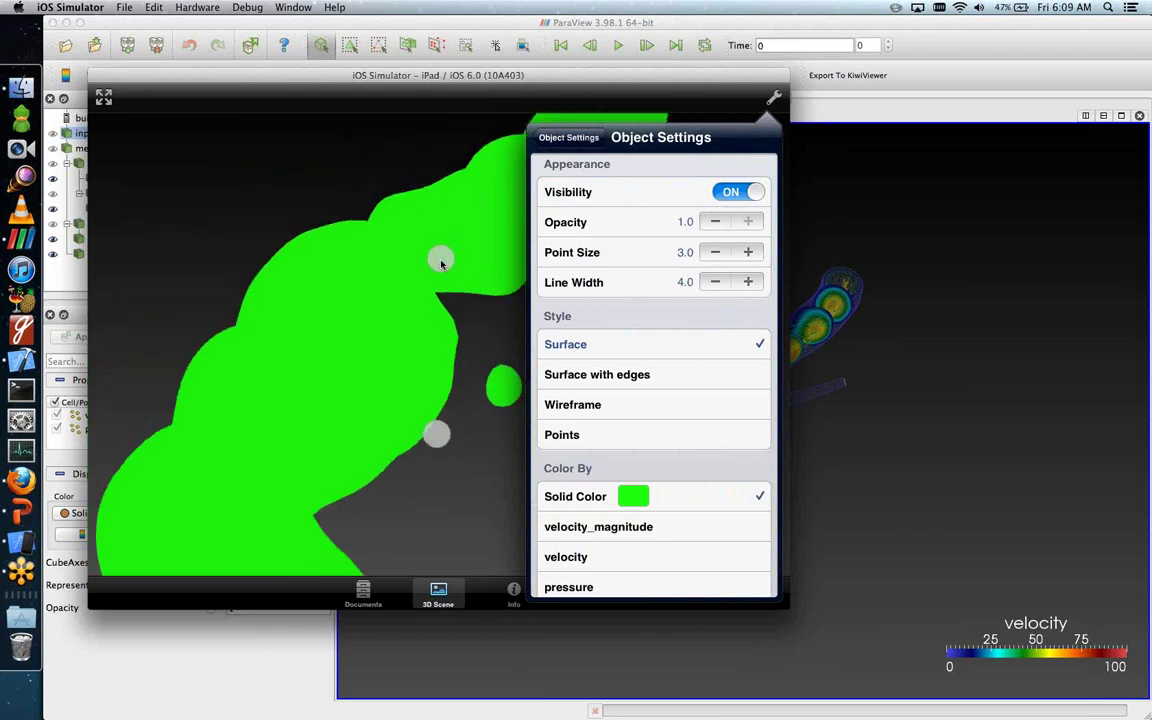
click(566, 138)
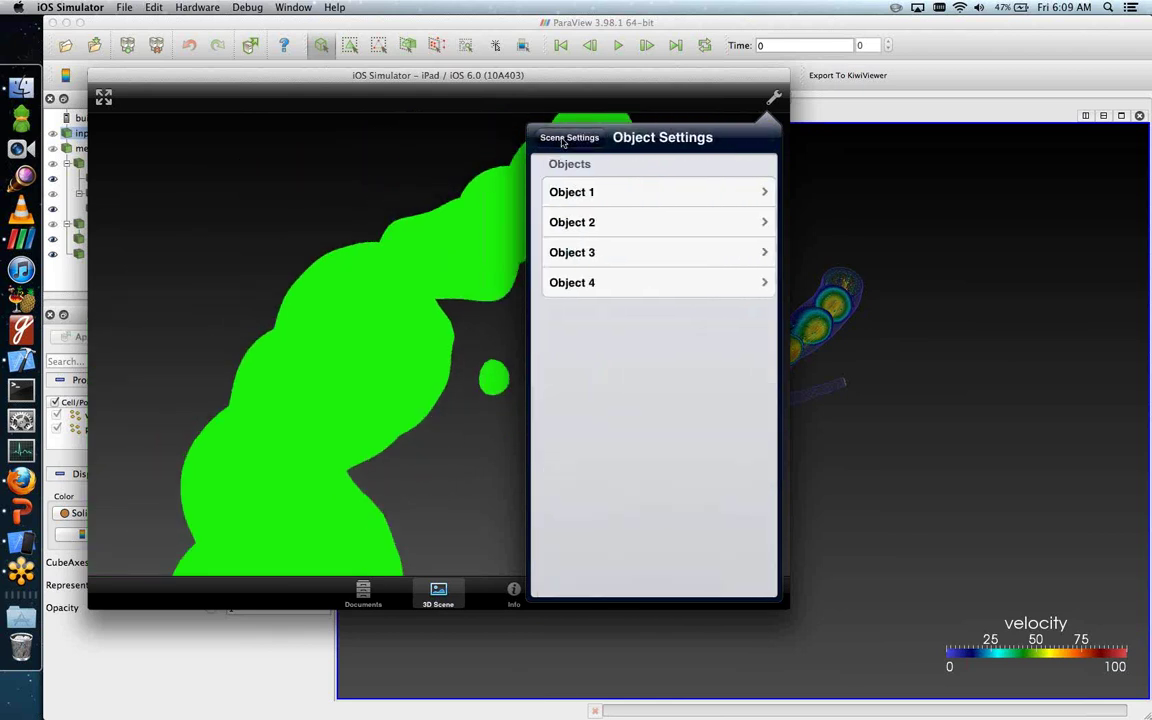
Step: Set the scene background gradient colours to blue 0F629F and navy 030344
click(562, 142)
click(699, 520)
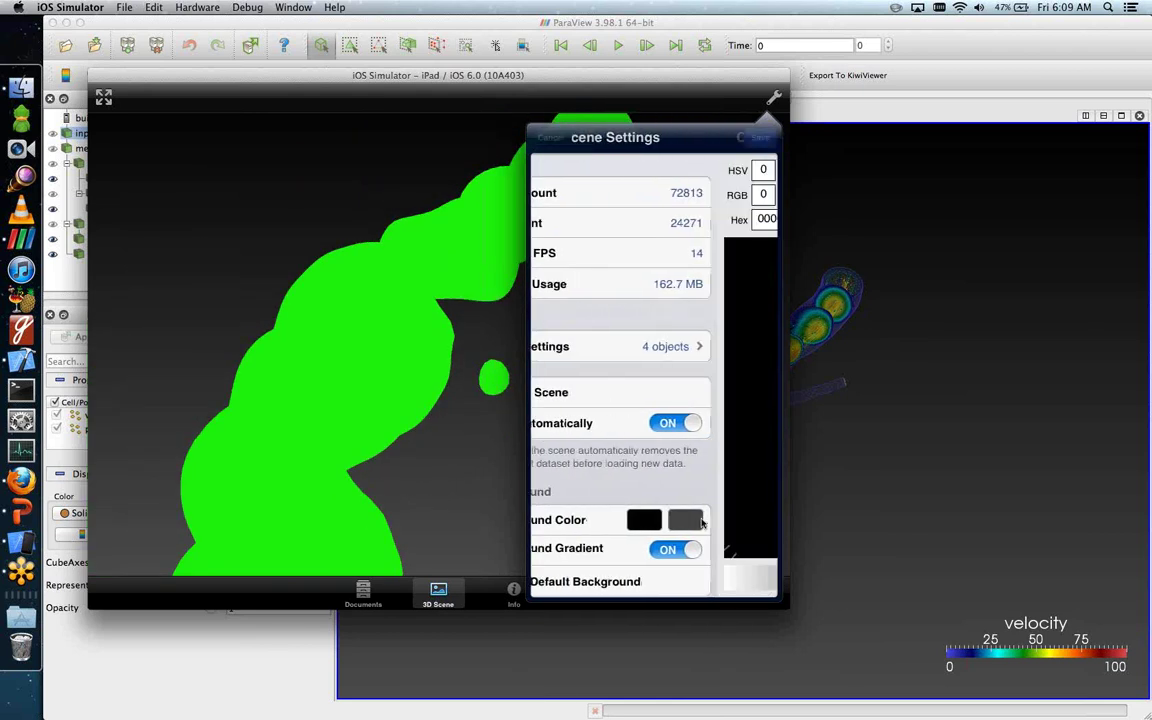
click(658, 581)
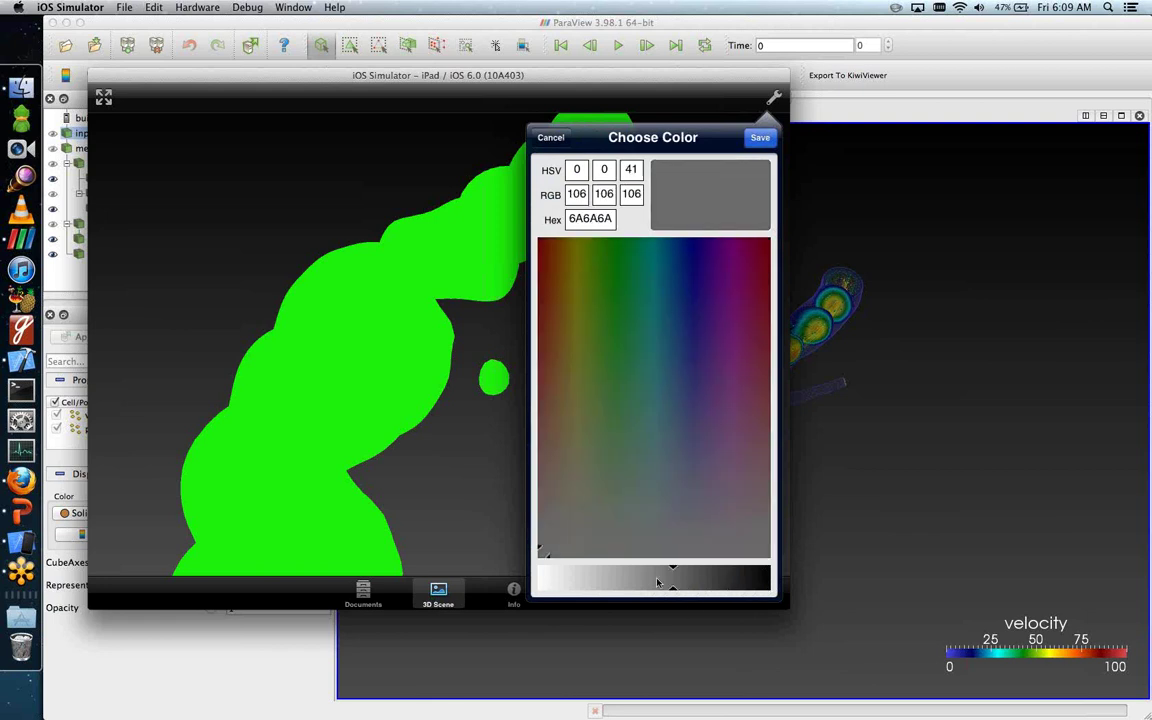
drag(658, 583, 612, 582)
click(670, 267)
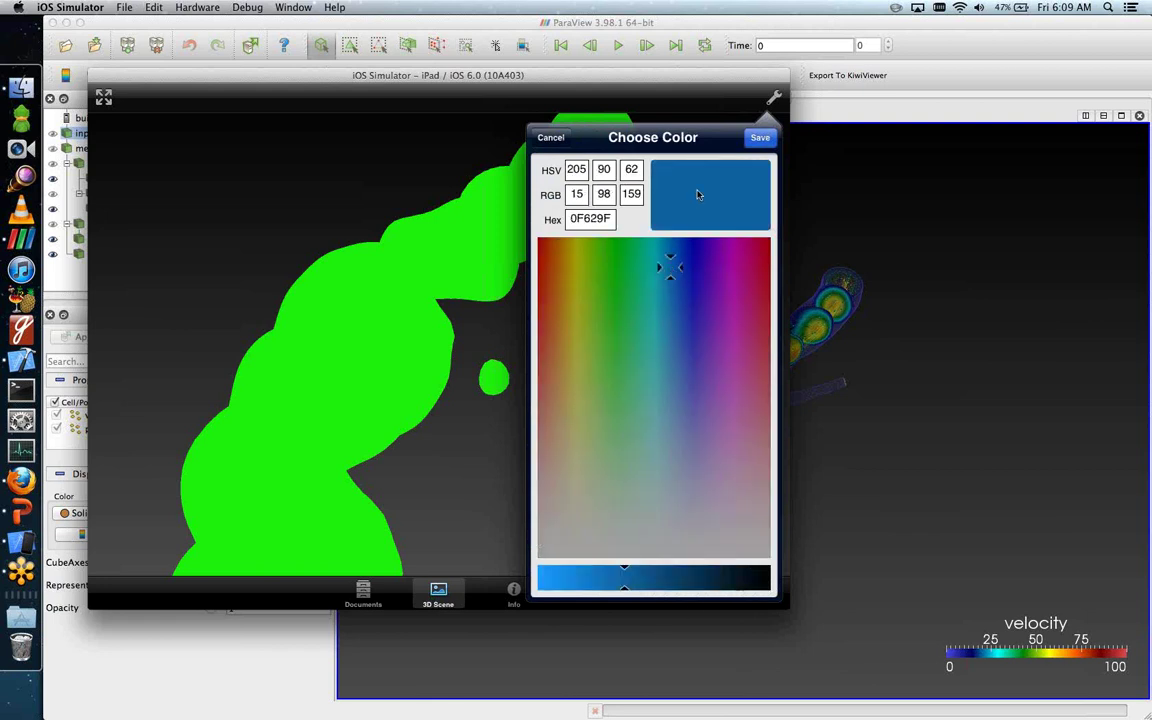
click(759, 138)
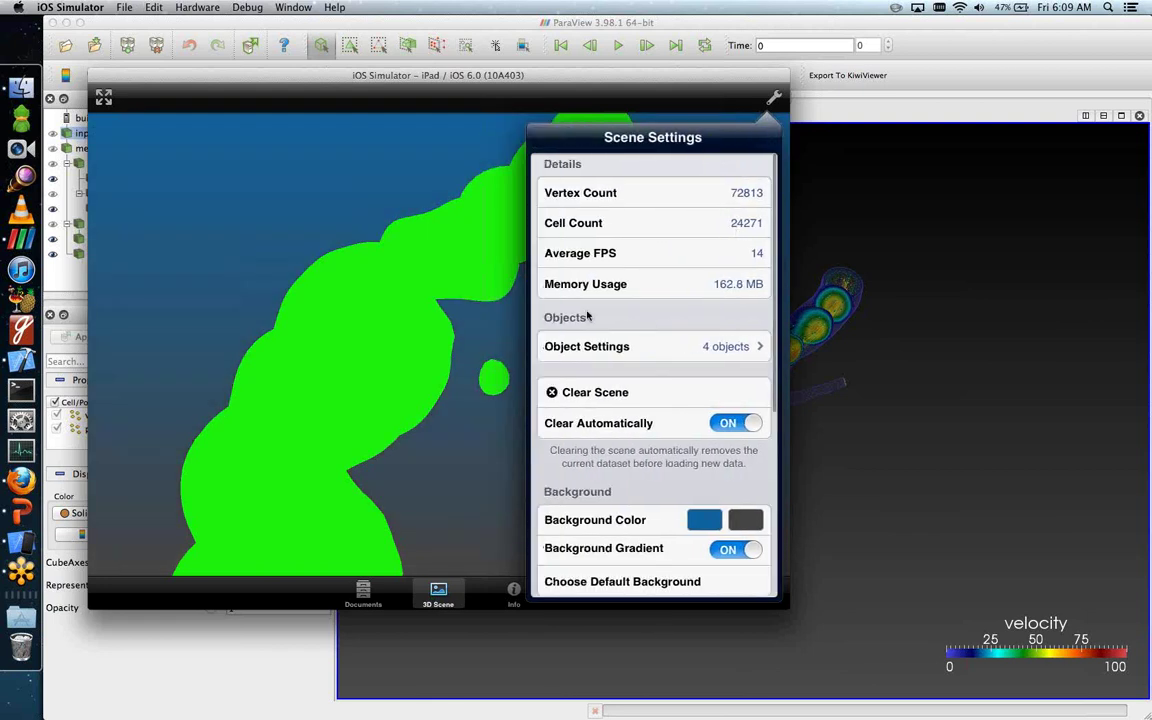
click(745, 519)
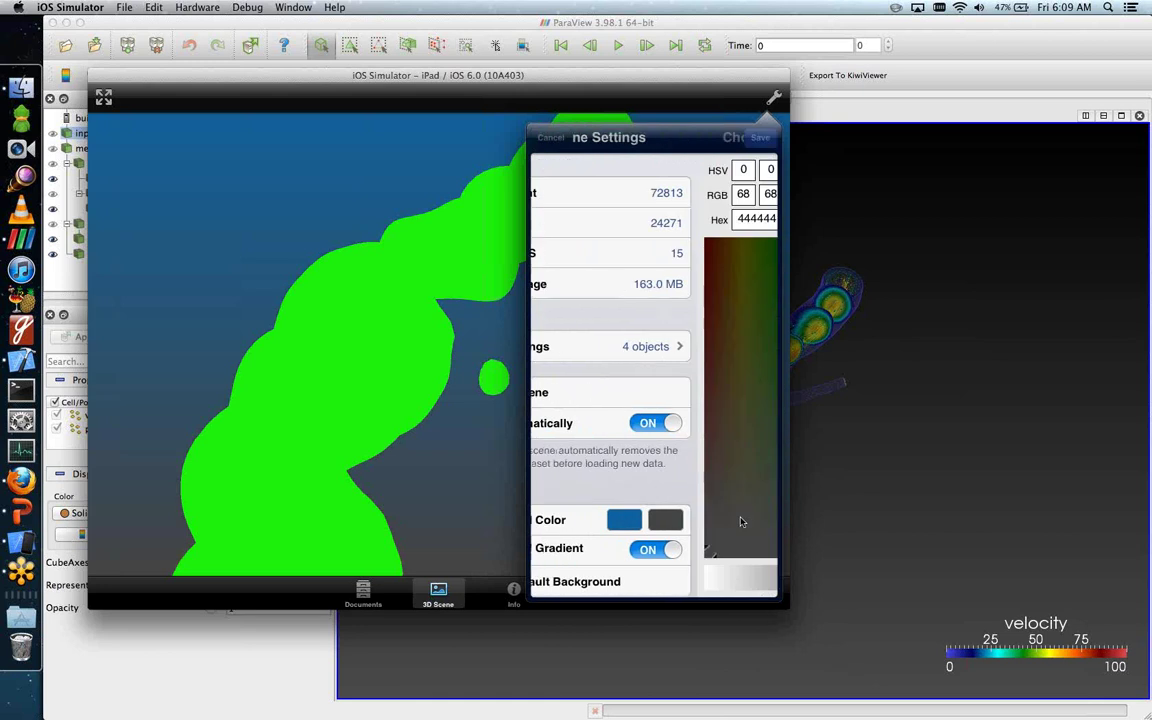
click(693, 253)
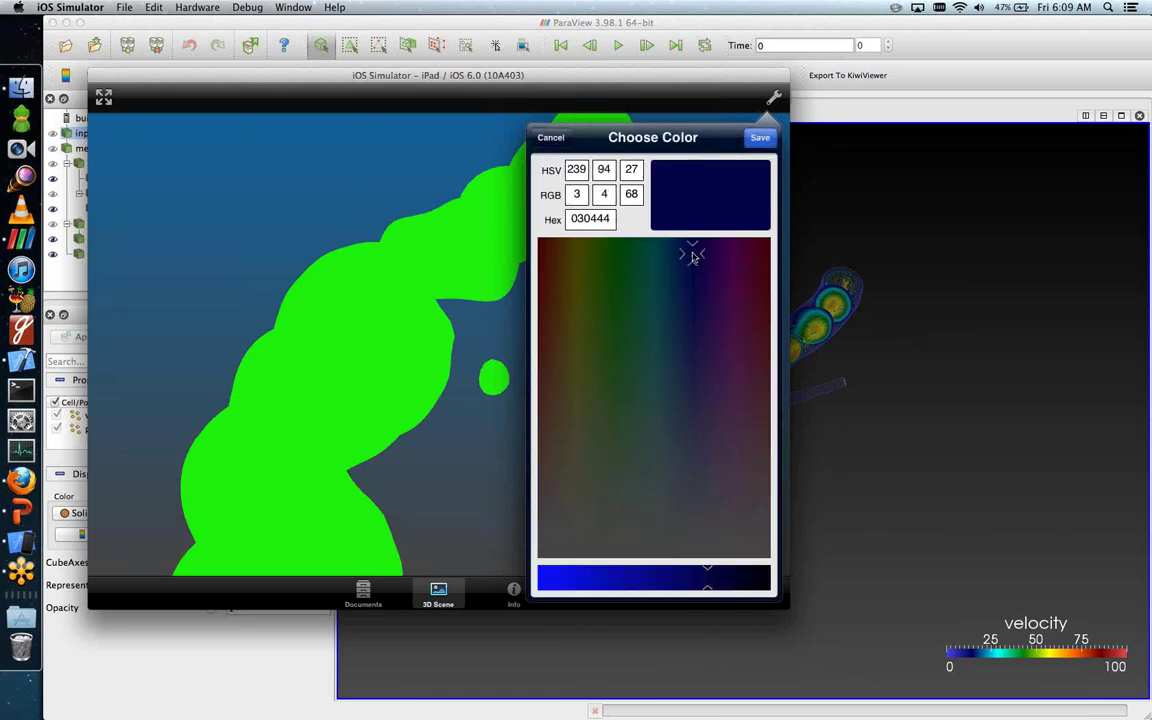
click(759, 140)
Step: Clear the scene, close Scene Settings, and show the Documents list
drag(621, 441, 608, 347)
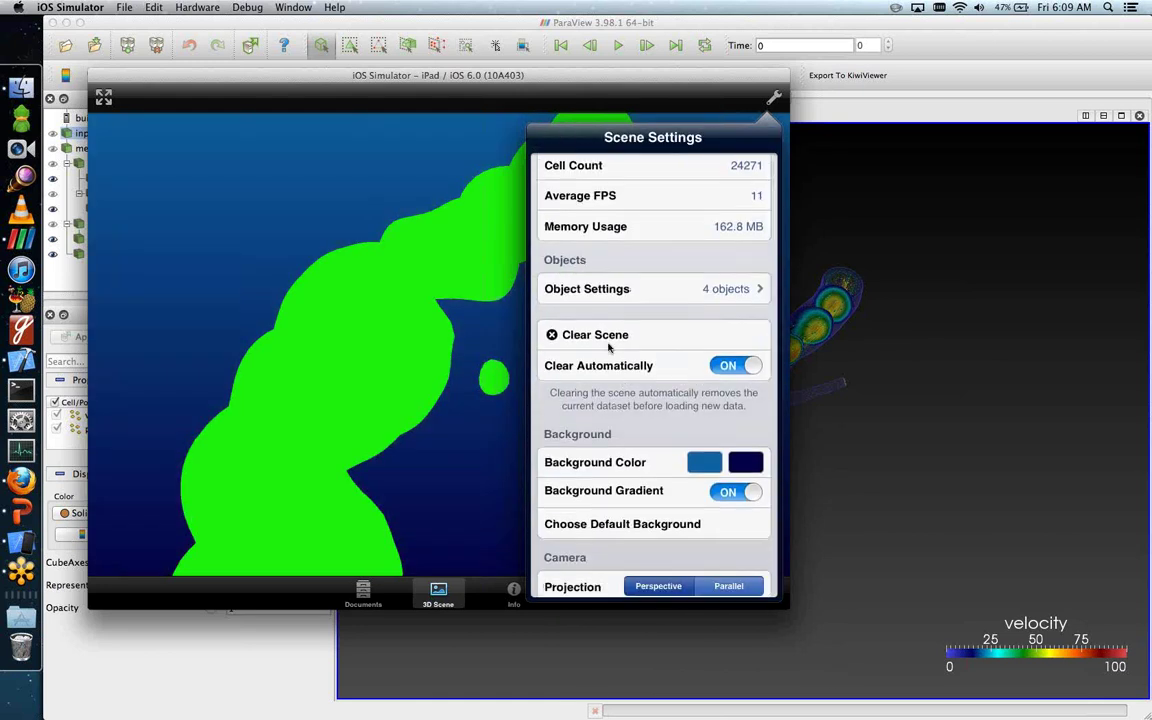
click(607, 337)
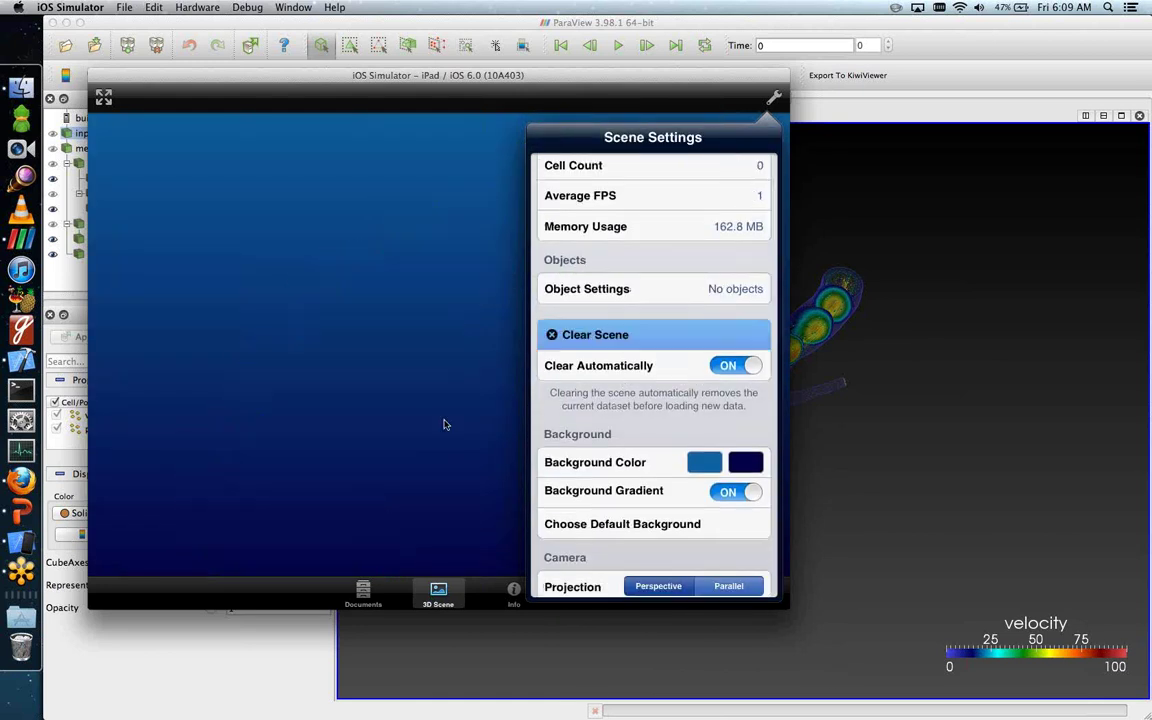
click(388, 540)
click(364, 594)
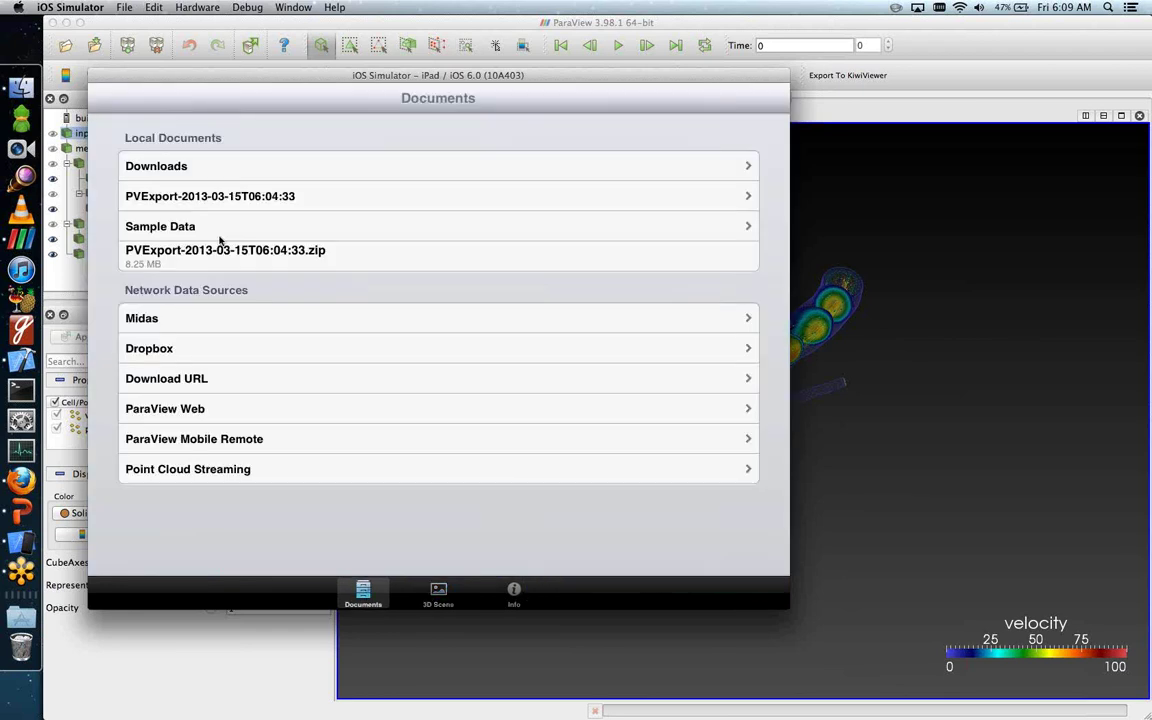
click(22, 482)
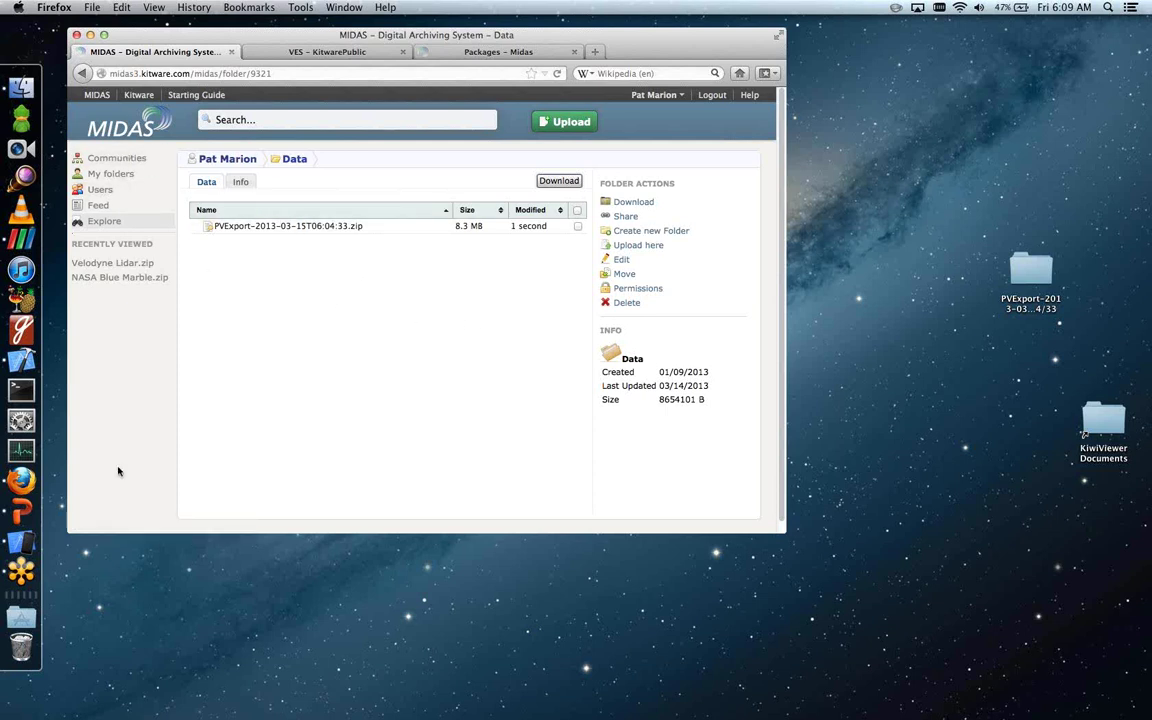
click(22, 541)
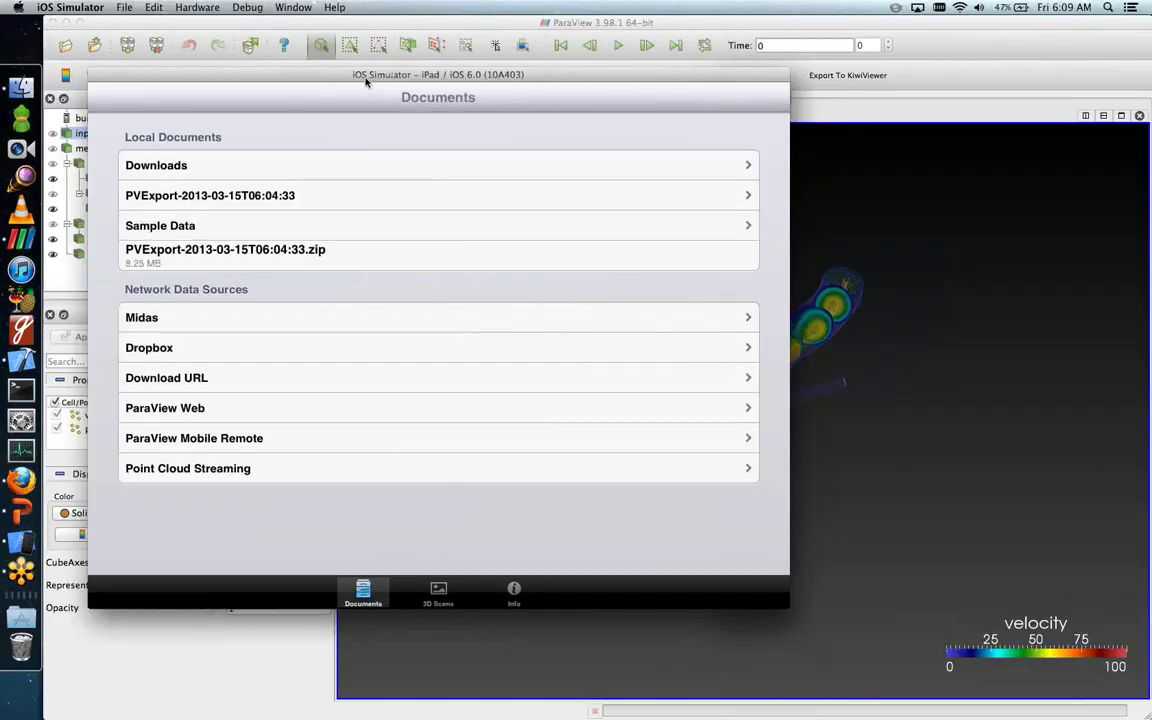
Step: Open Midas, browse KiwiViewer Data > Public > Sample Data, then back to the communities list
drag(366, 82, 383, 77)
key(ctrl+Right)
click(210, 320)
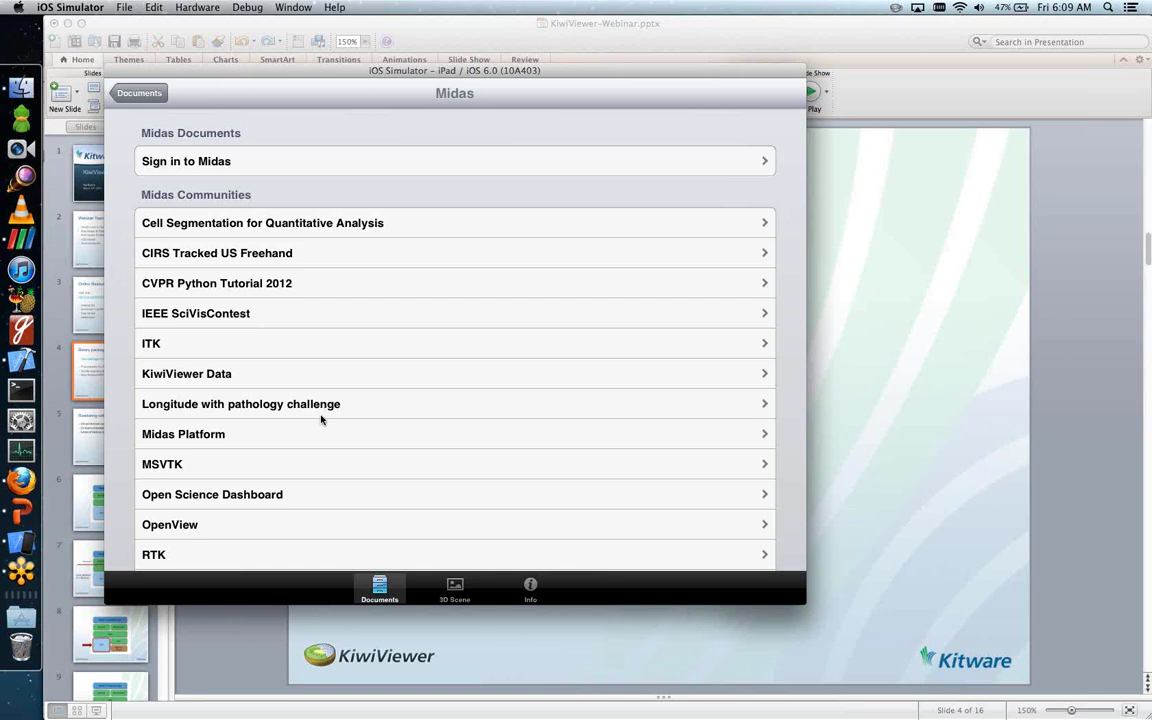
drag(321, 416, 325, 296)
click(185, 263)
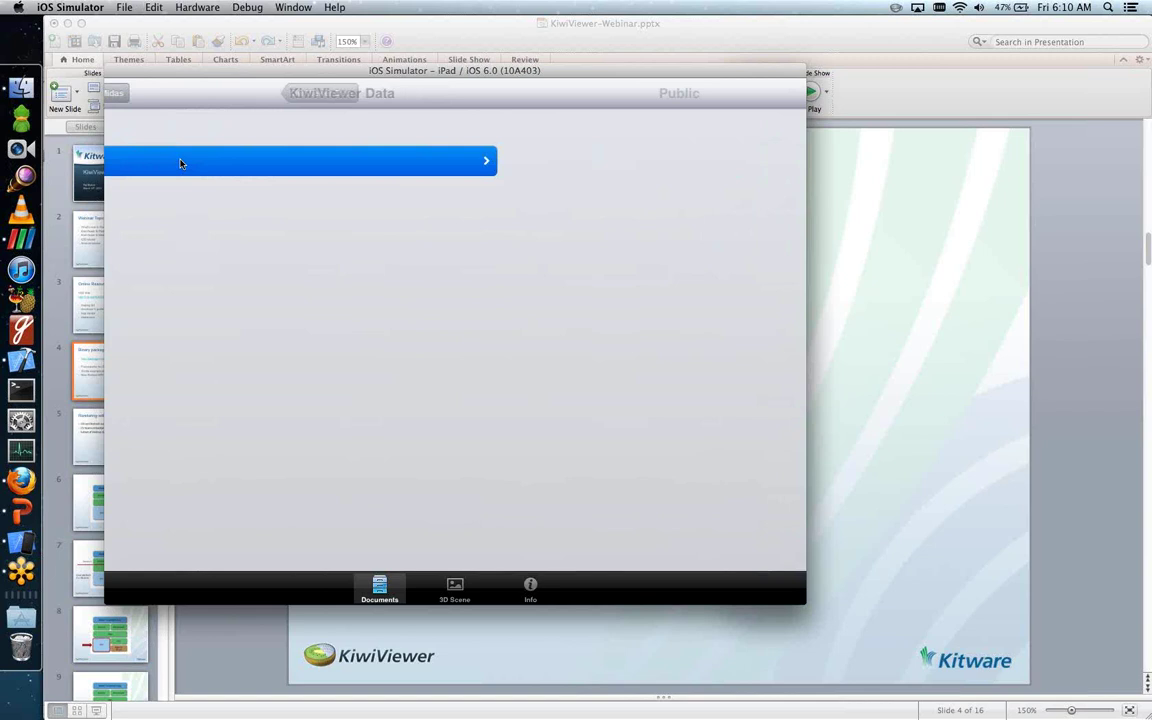
click(188, 190)
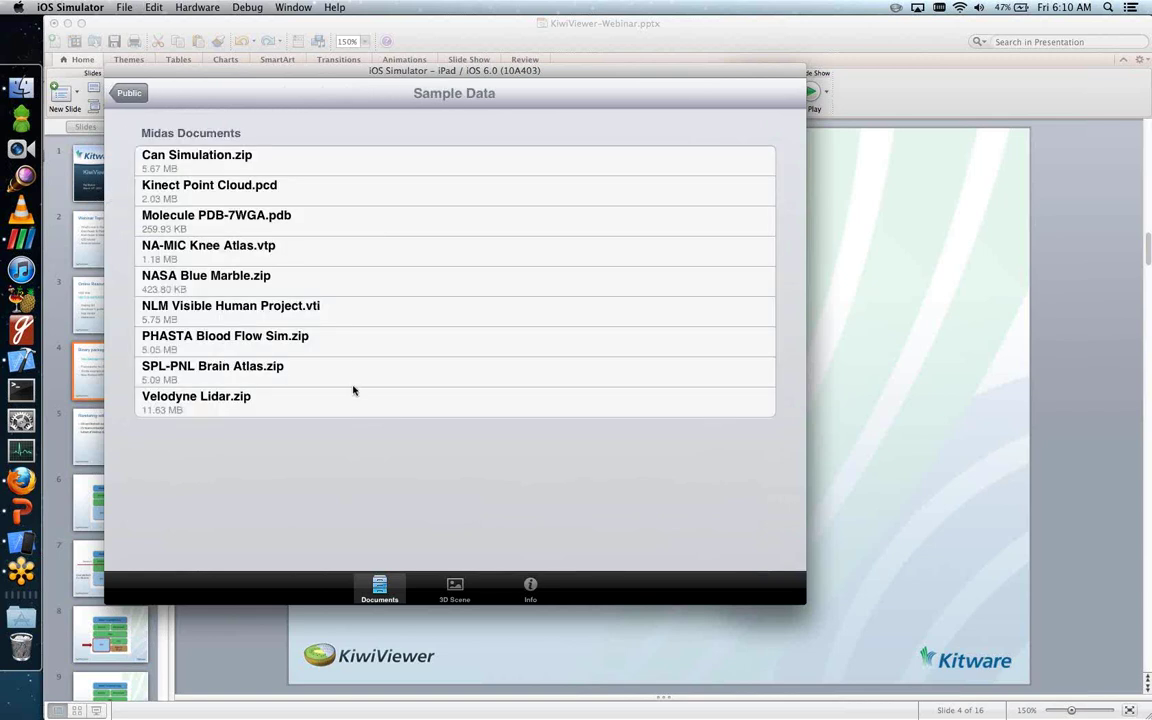
click(129, 93)
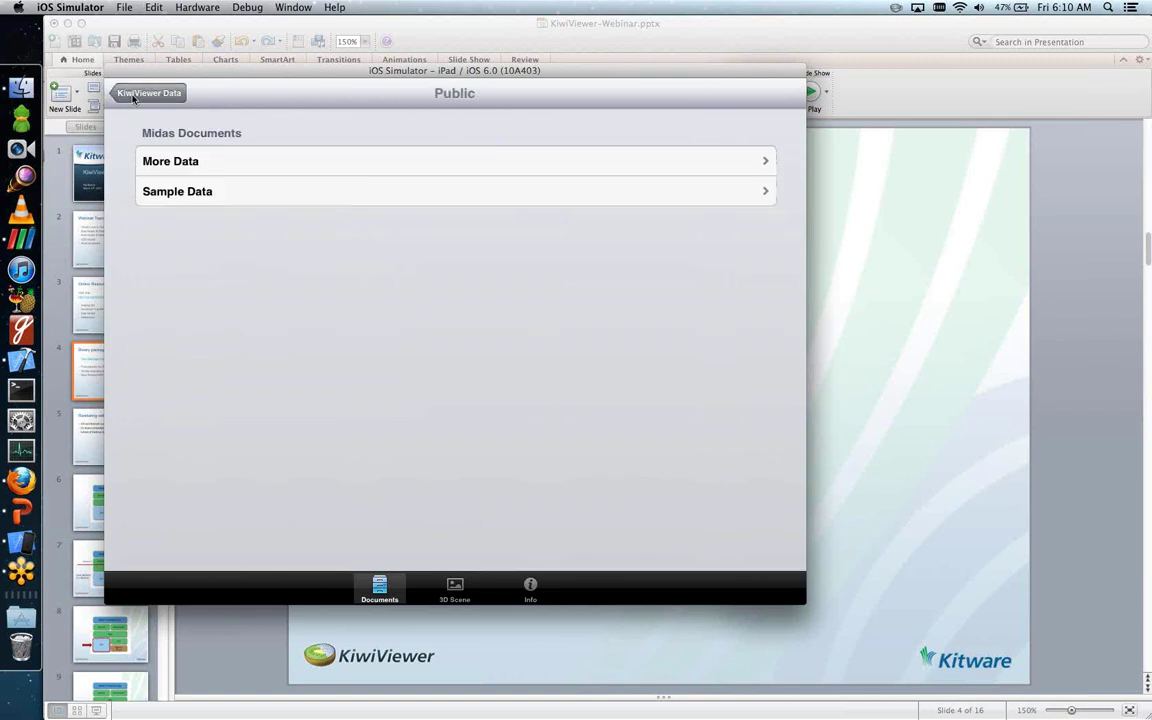
click(136, 93)
click(136, 93)
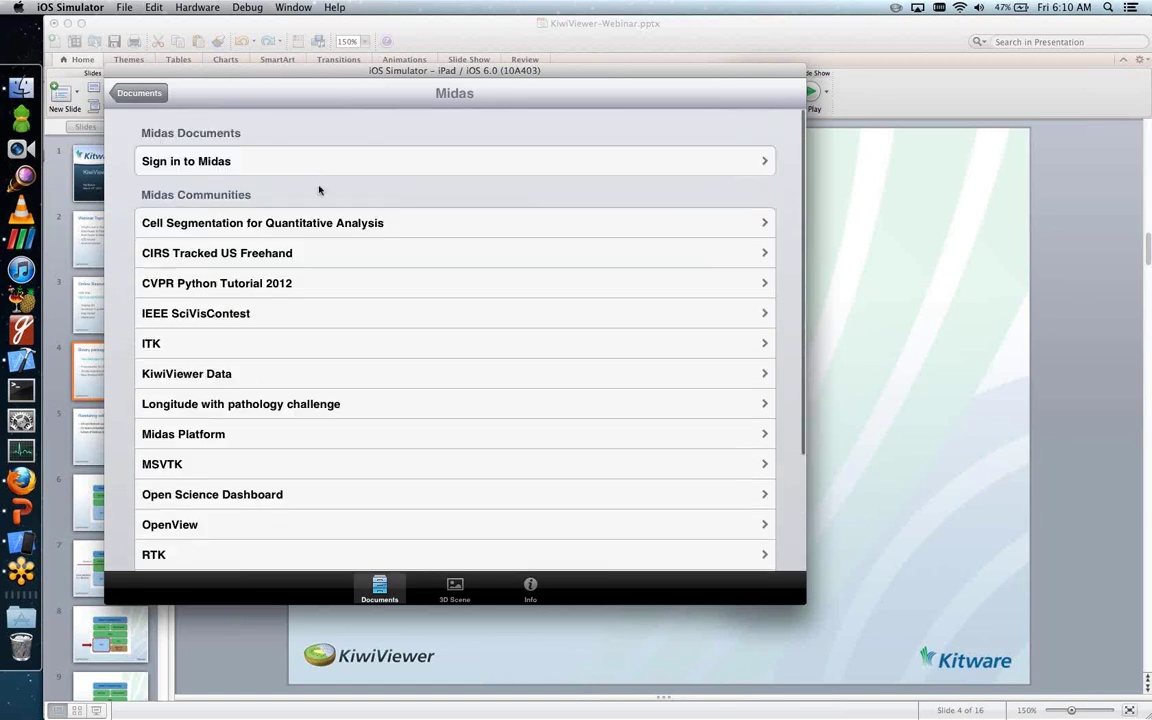
Step: Sign in to Midas, open Data, start downloading PVExport-2013-03-15T06:04:33.zip, then cancel it
click(320, 162)
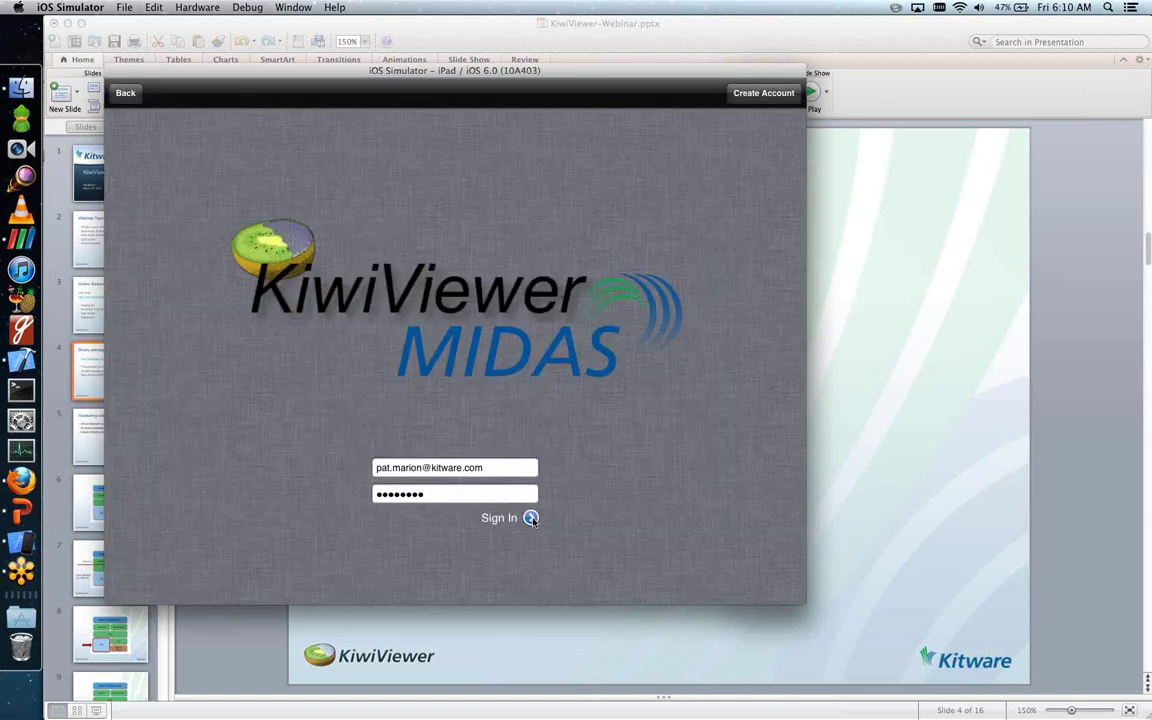
click(531, 518)
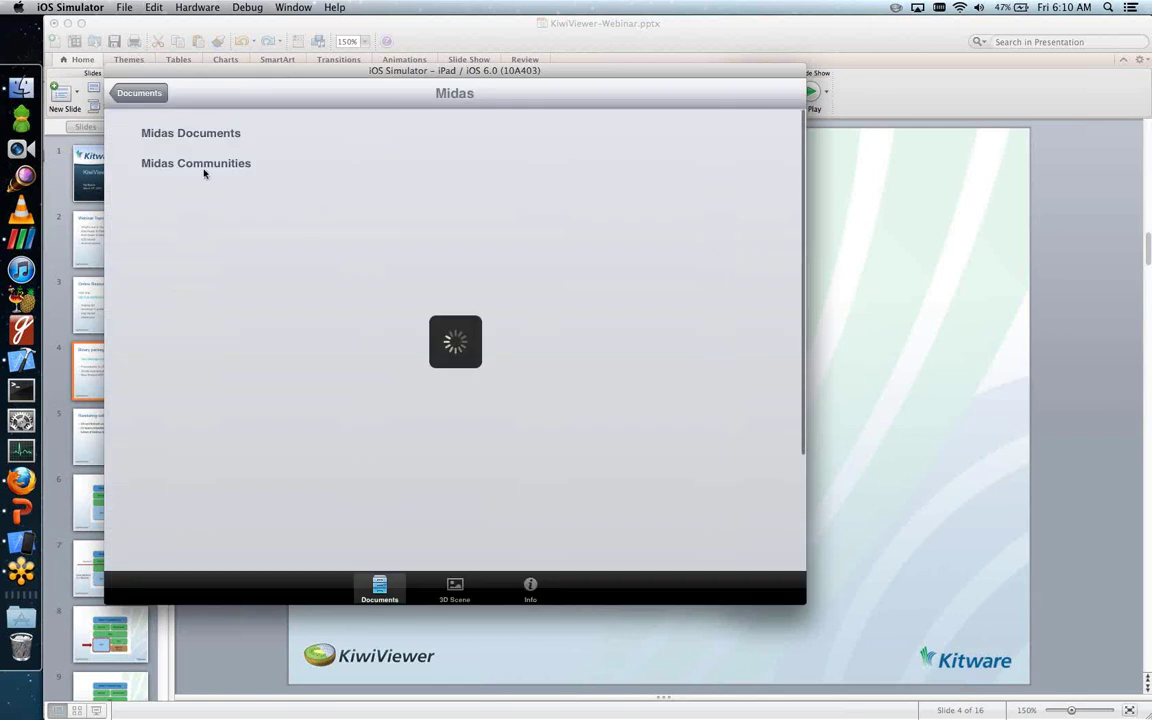
click(198, 169)
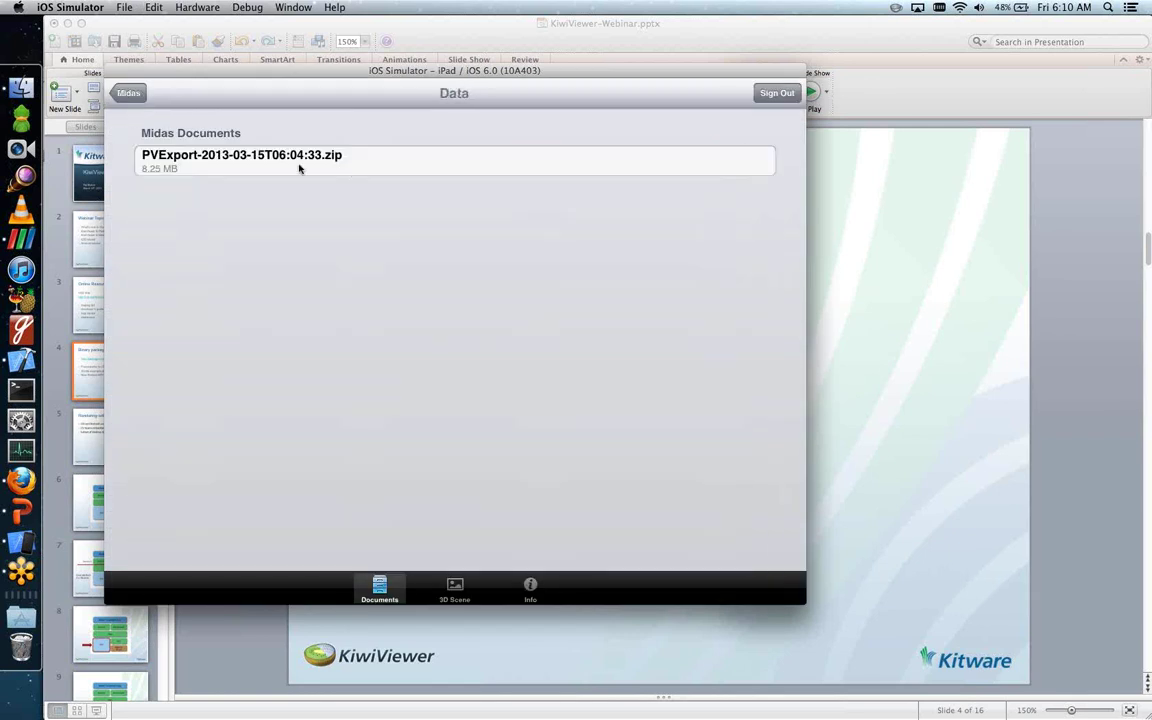
click(409, 170)
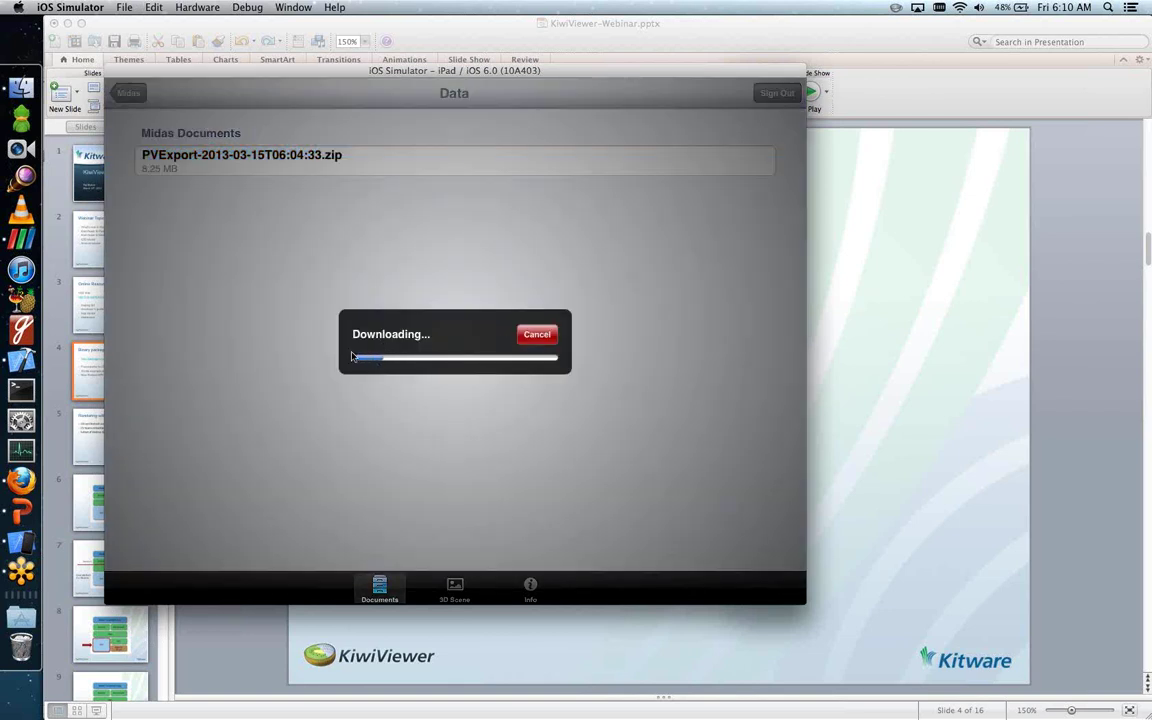
click(540, 342)
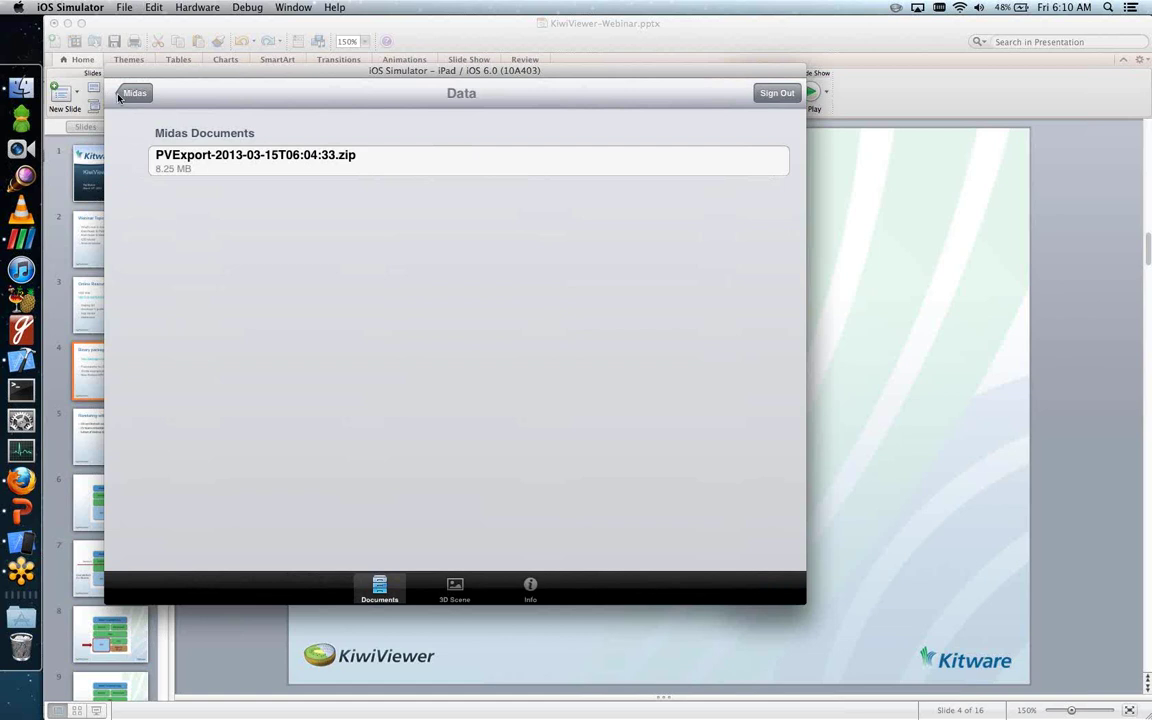
Step: Download patmarion.com/kiwi/old_well.vtp via Download URL to show the domed Old Well model
click(122, 94)
click(122, 94)
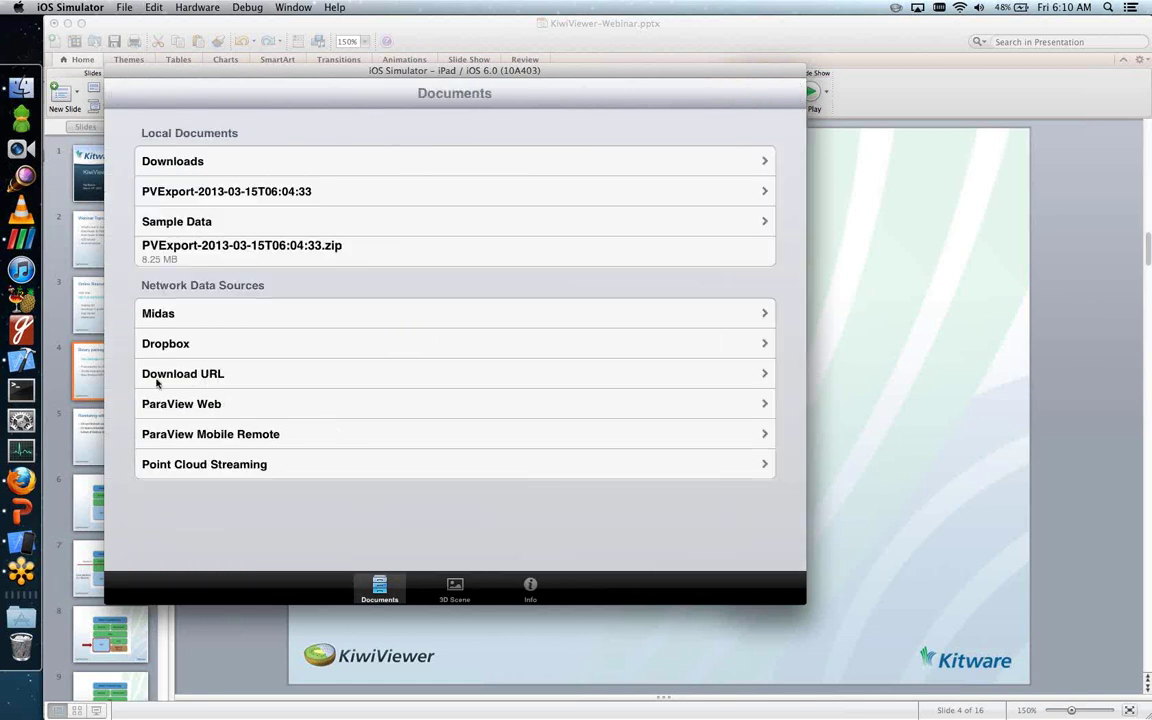
click(210, 379)
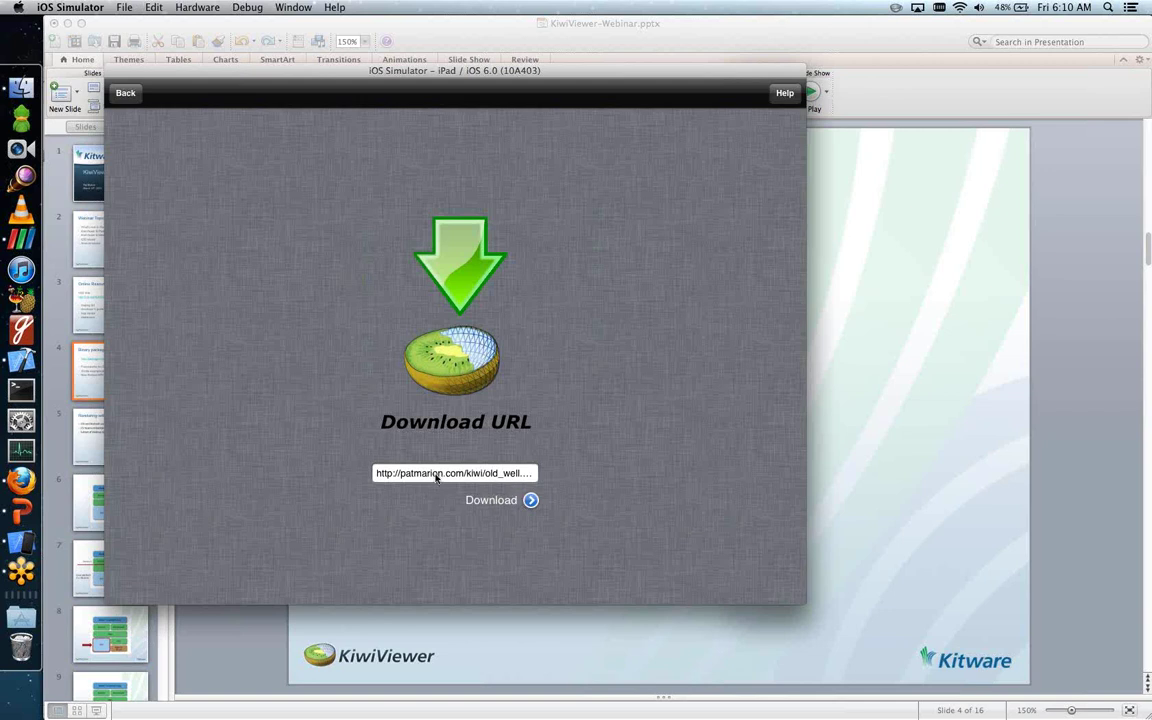
click(436, 477)
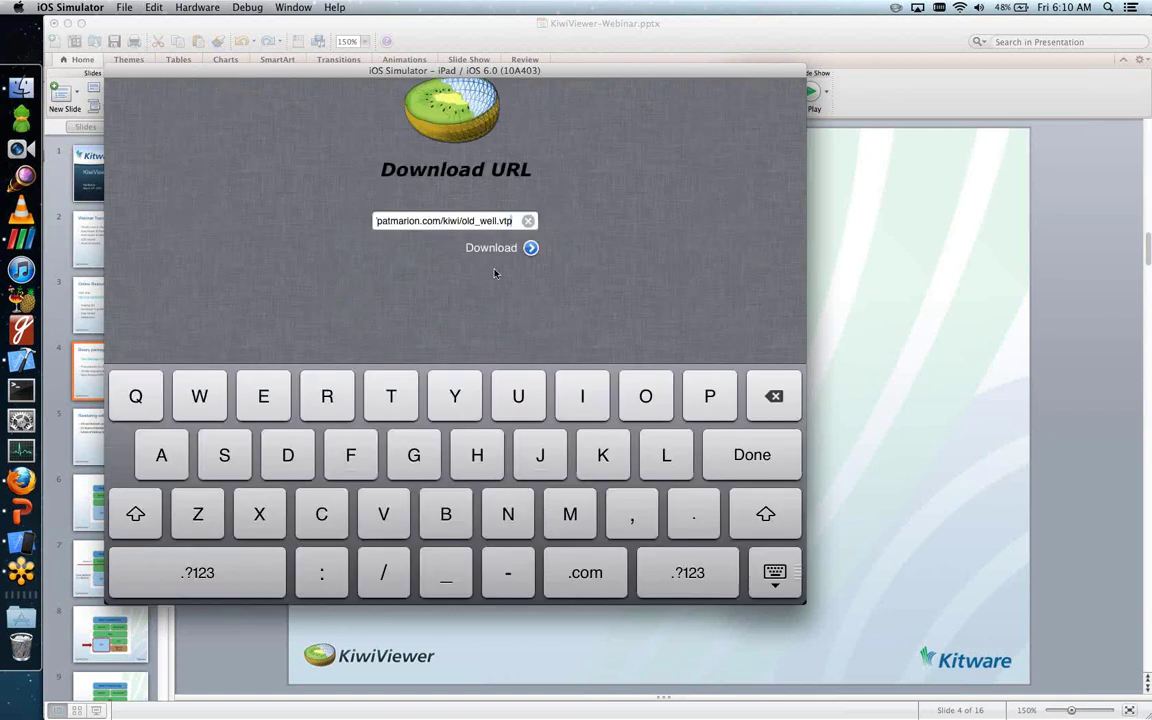
key(Return)
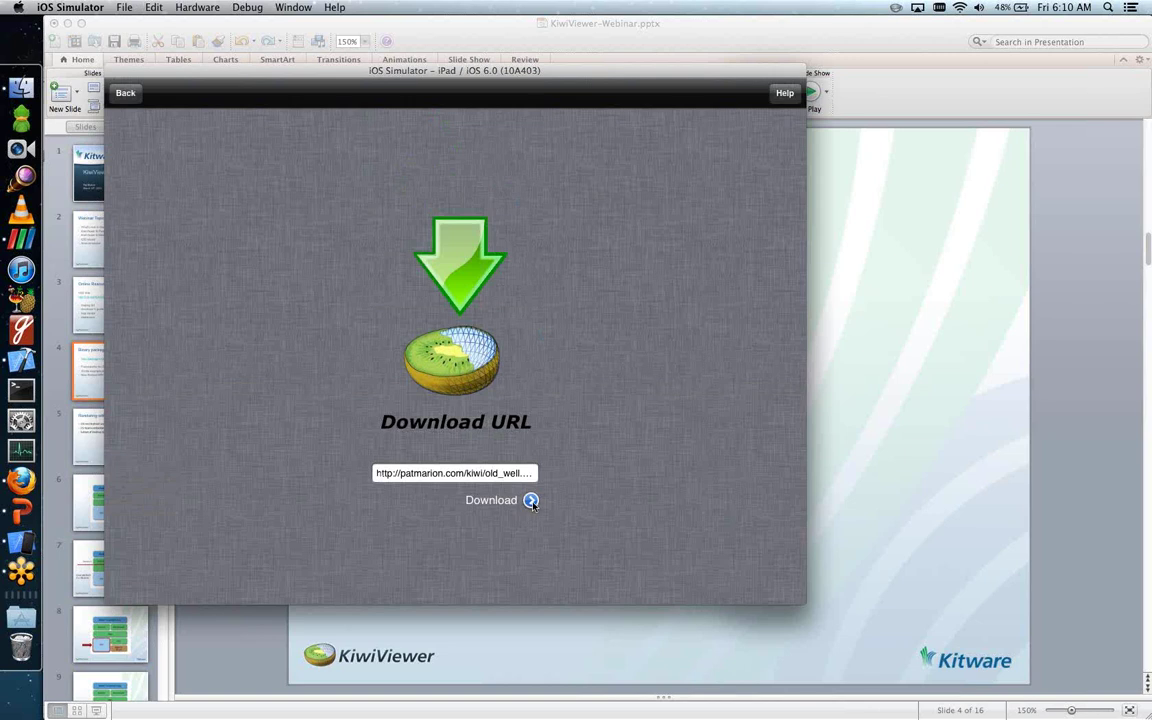
click(531, 501)
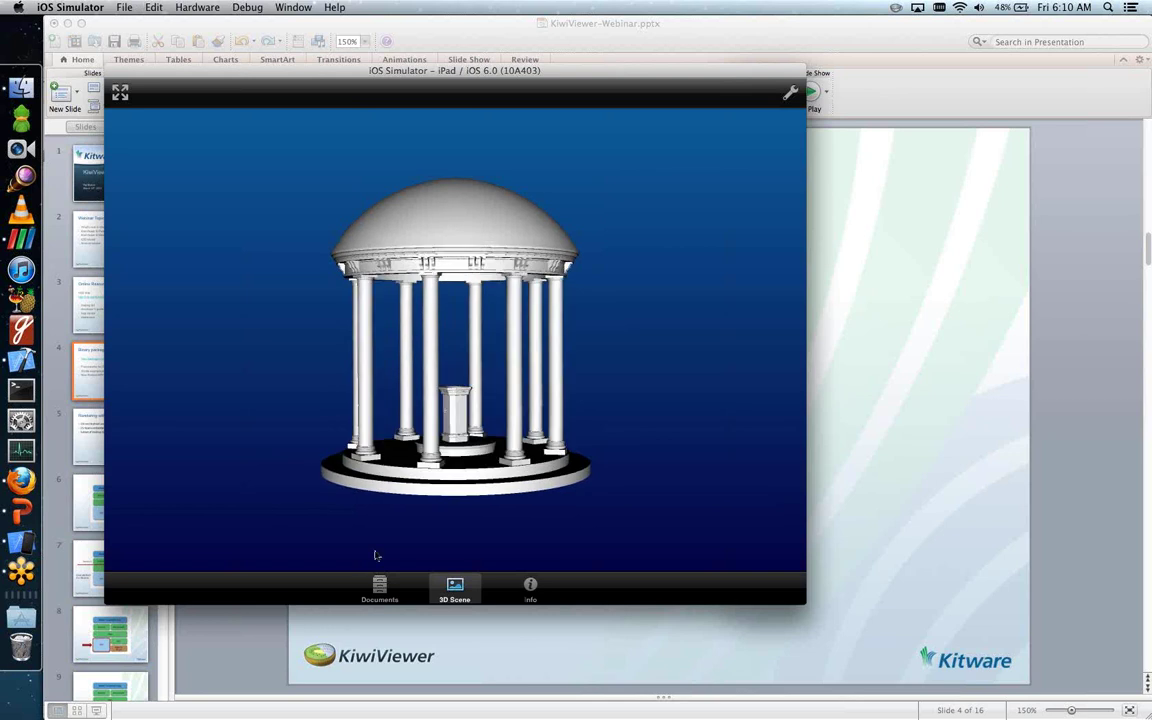
Step: Load Can Simulation.zip from Sample Data, then play and pause its crush animation
click(379, 588)
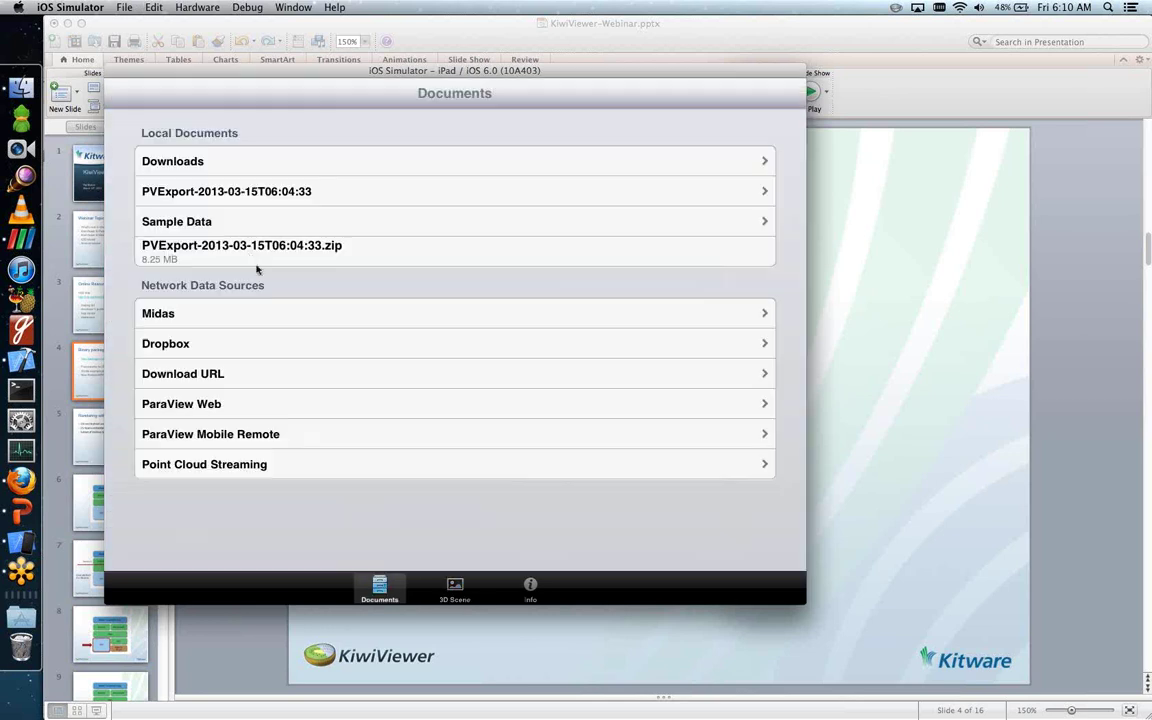
click(244, 222)
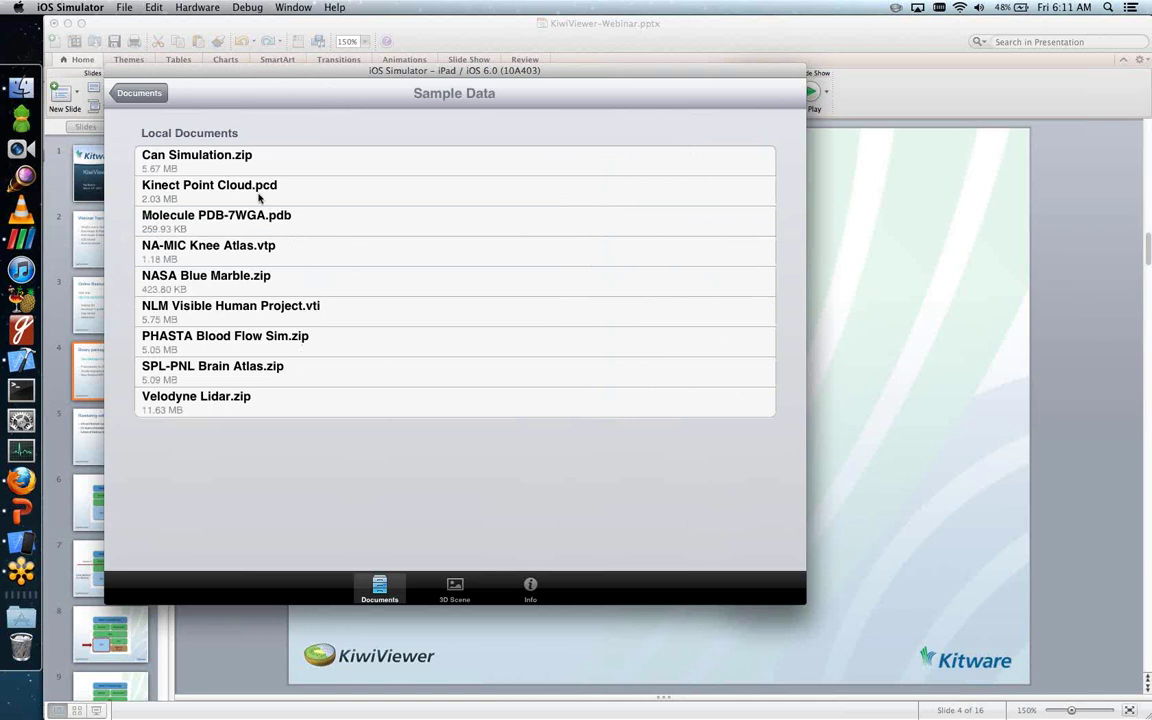
click(294, 170)
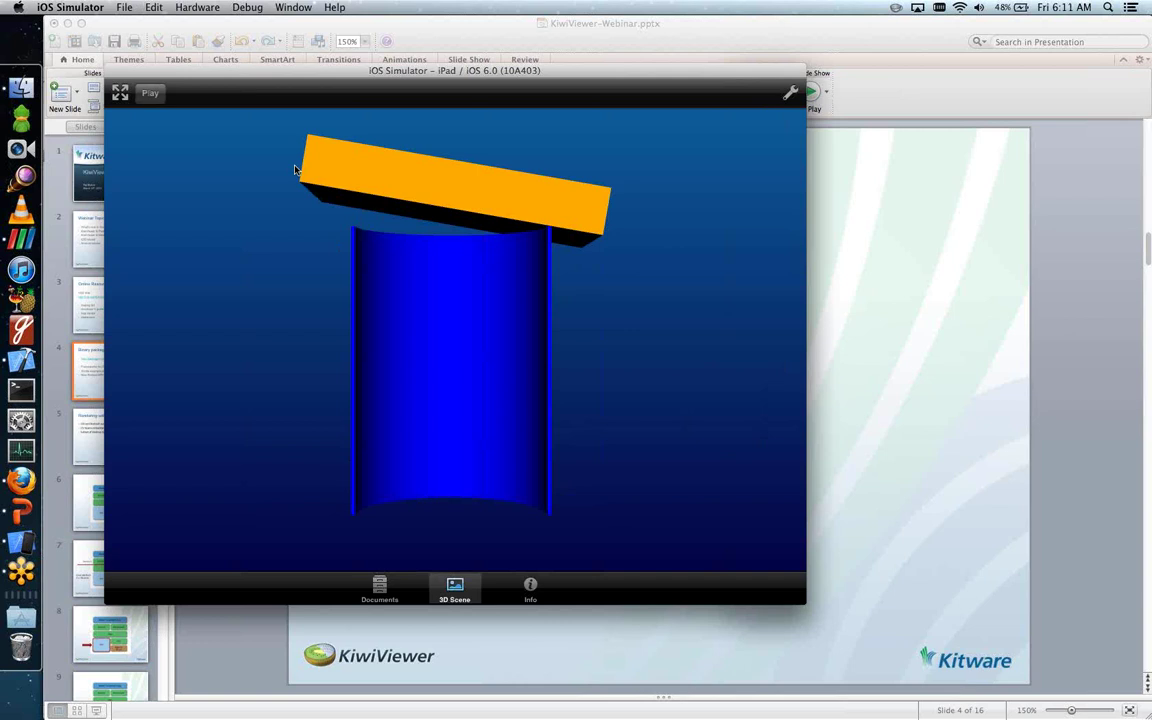
click(148, 94)
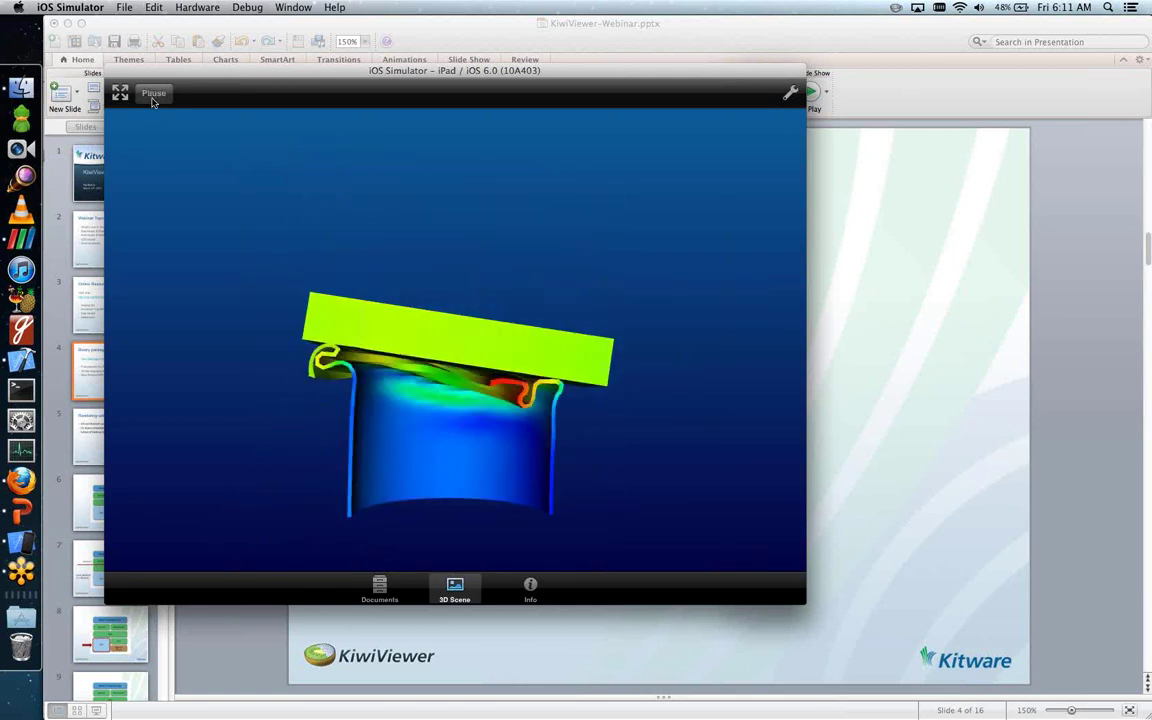
click(152, 96)
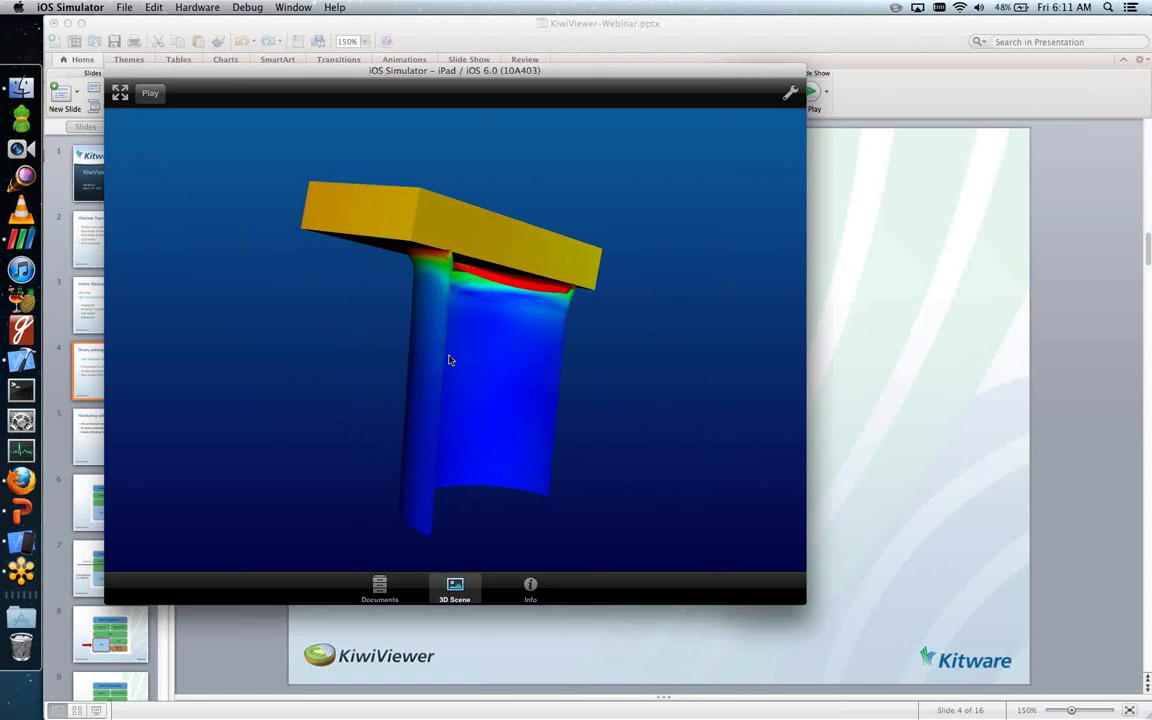
Step: Load Velodyne Lidar.zip and restore the default background in Scene Settings
click(380, 590)
click(270, 406)
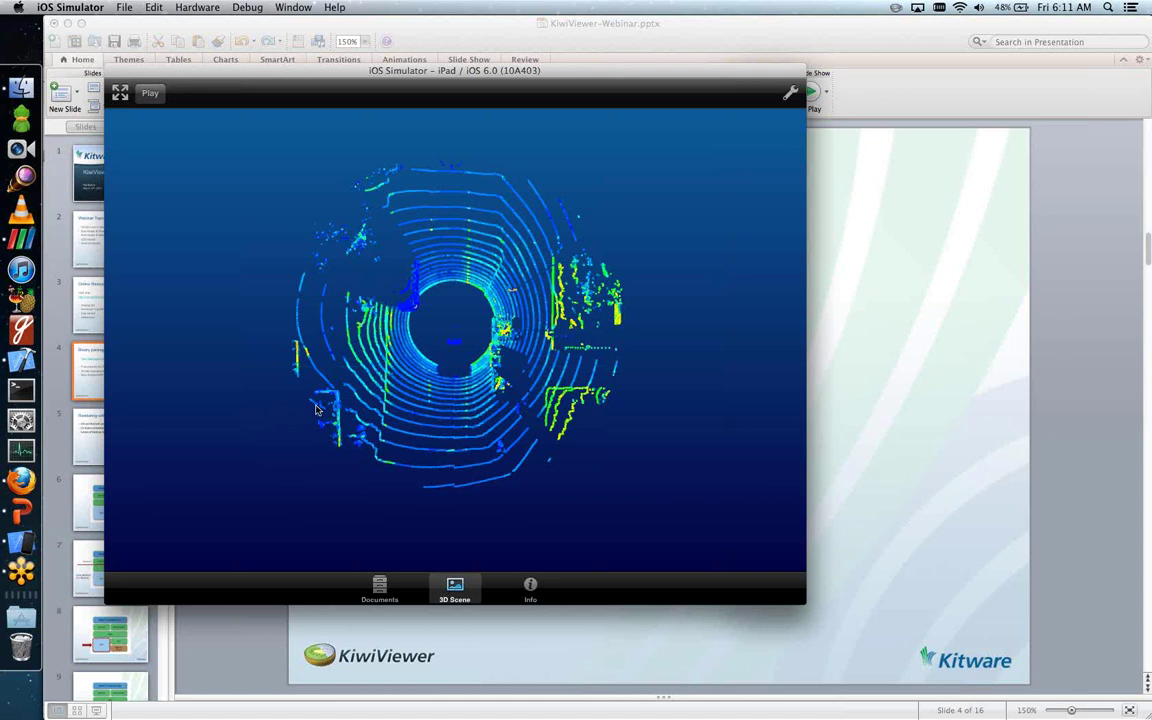
drag(316, 409, 565, 137)
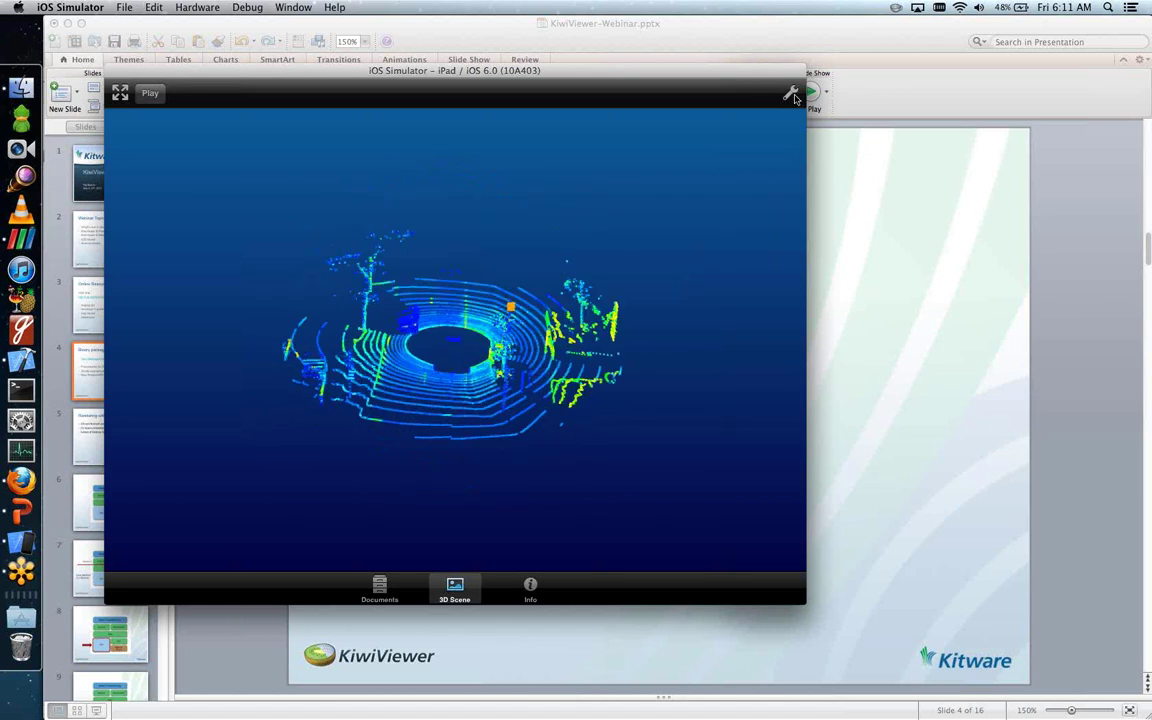
click(792, 95)
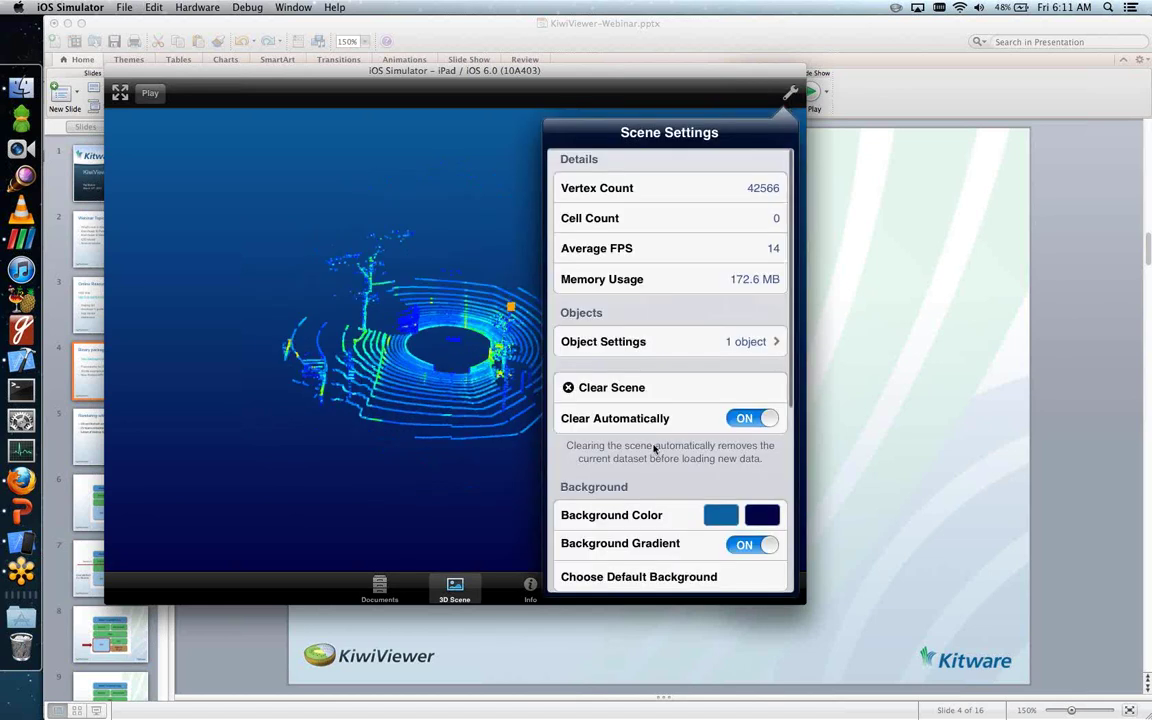
scroll(655, 449, down, 2)
click(649, 541)
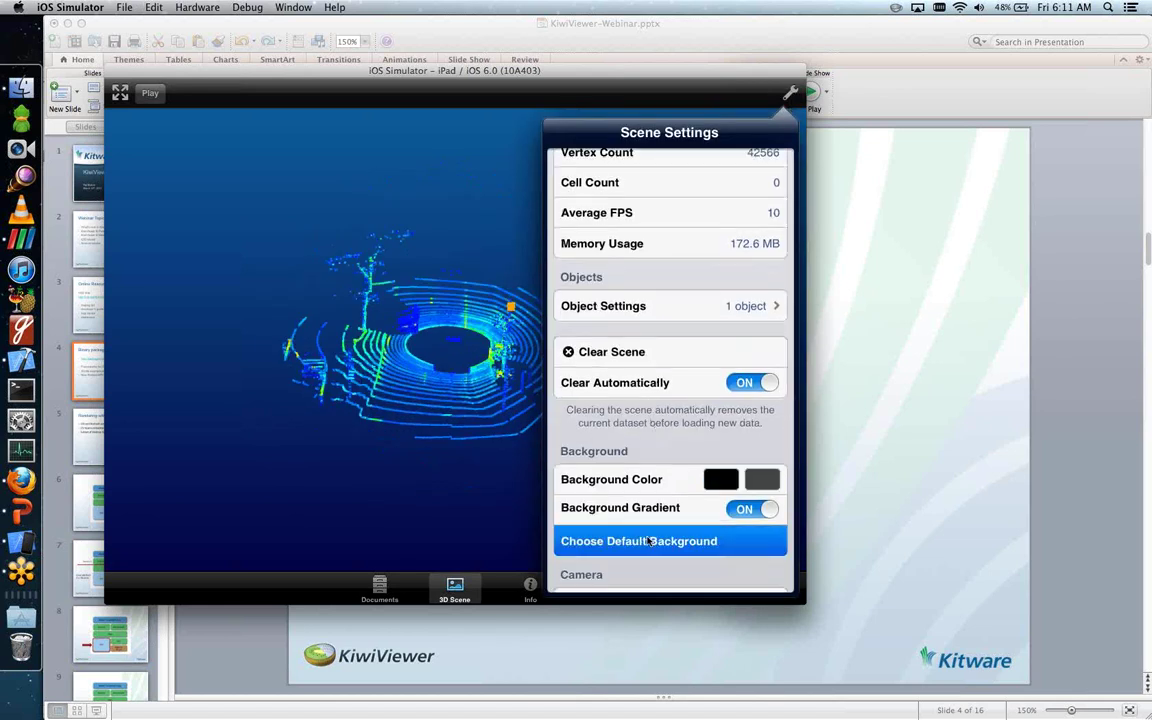
click(441, 222)
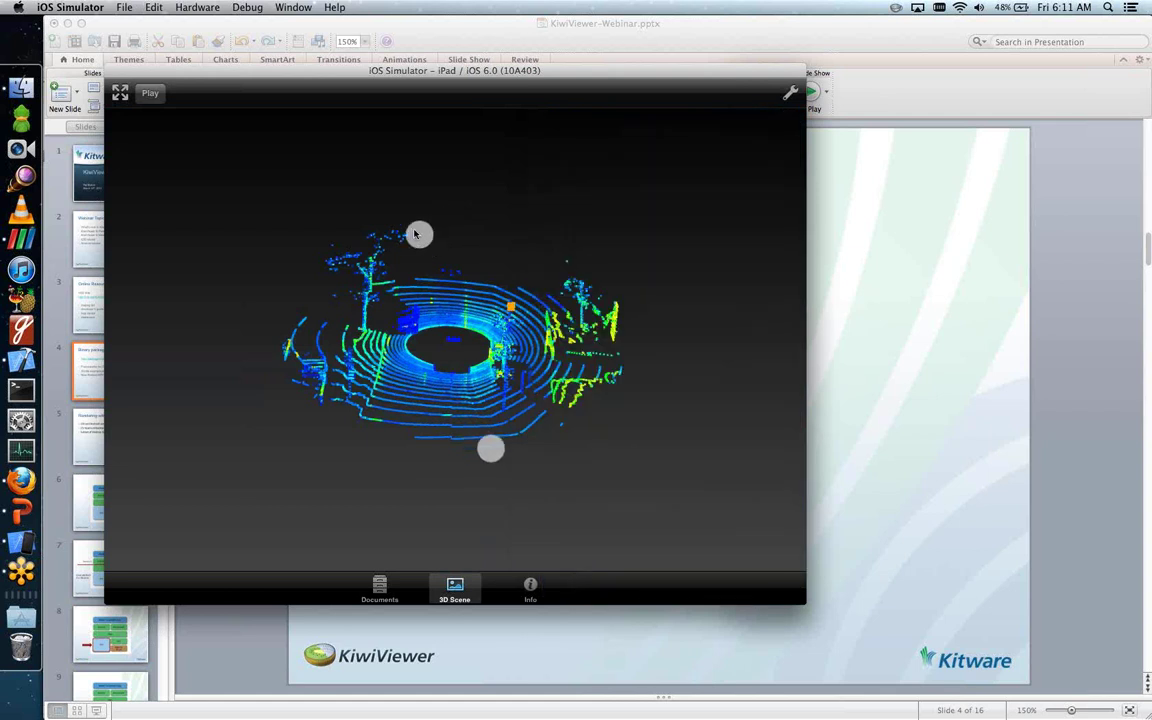
Step: Zoom into the lidar point cloud, play then pause it, and rotate the view
alt+drag(417, 234, 365, 160)
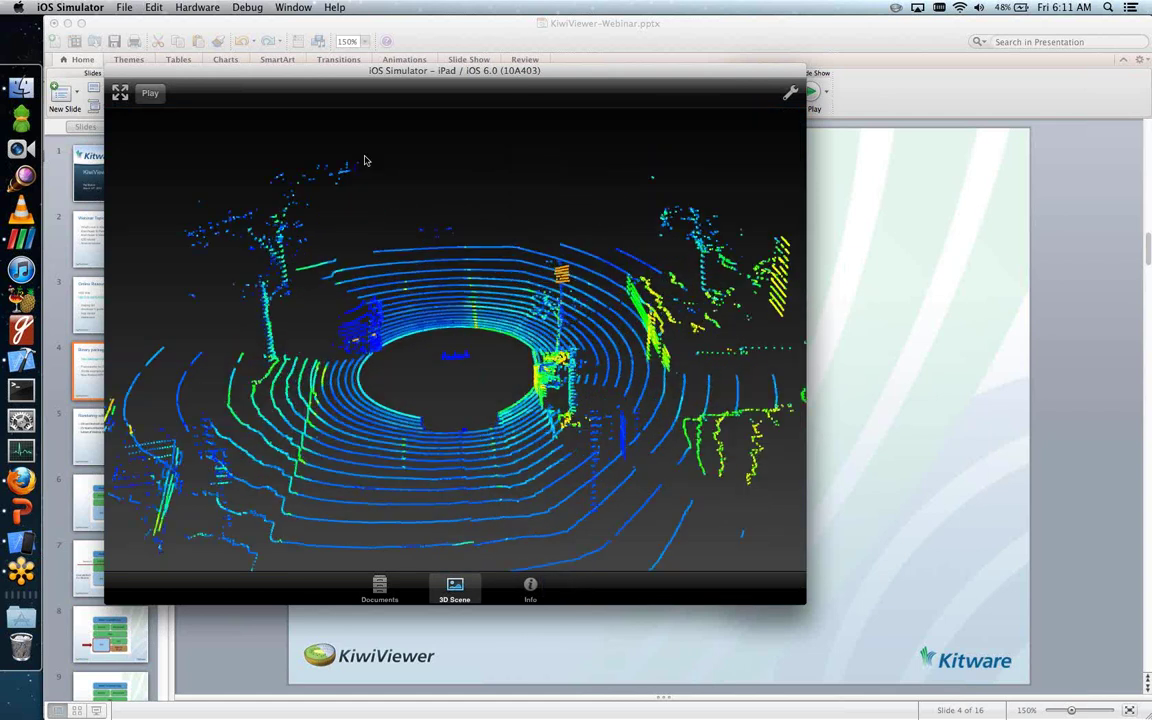
click(150, 93)
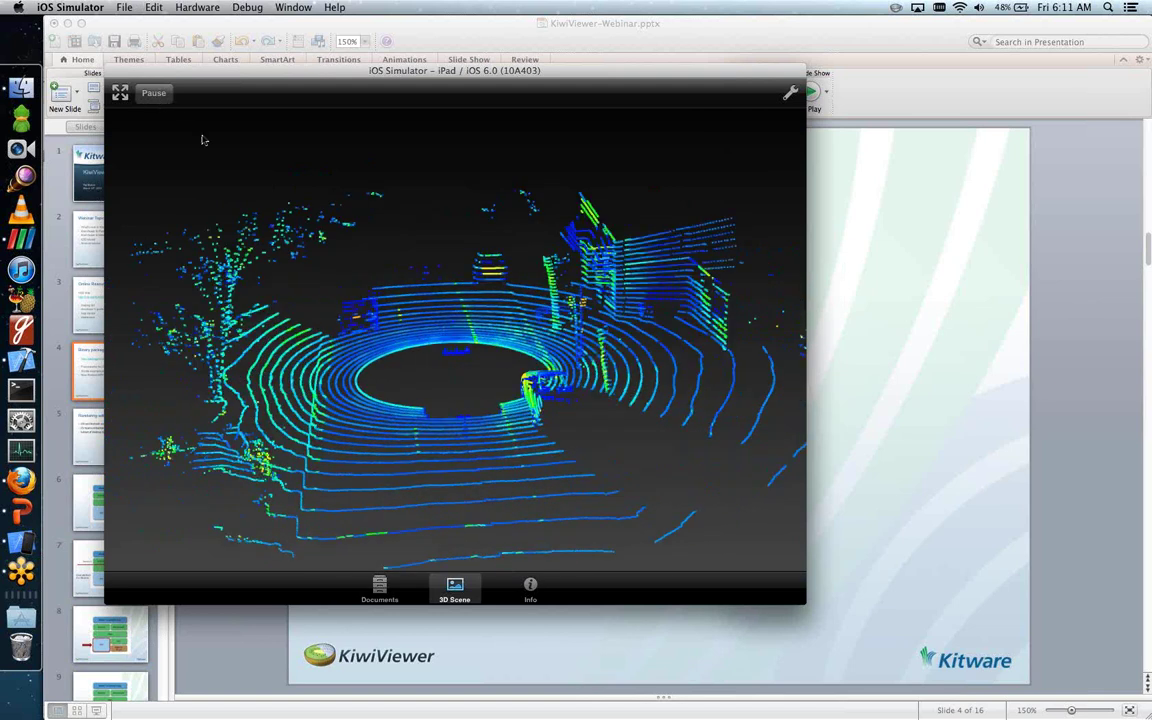
click(154, 94)
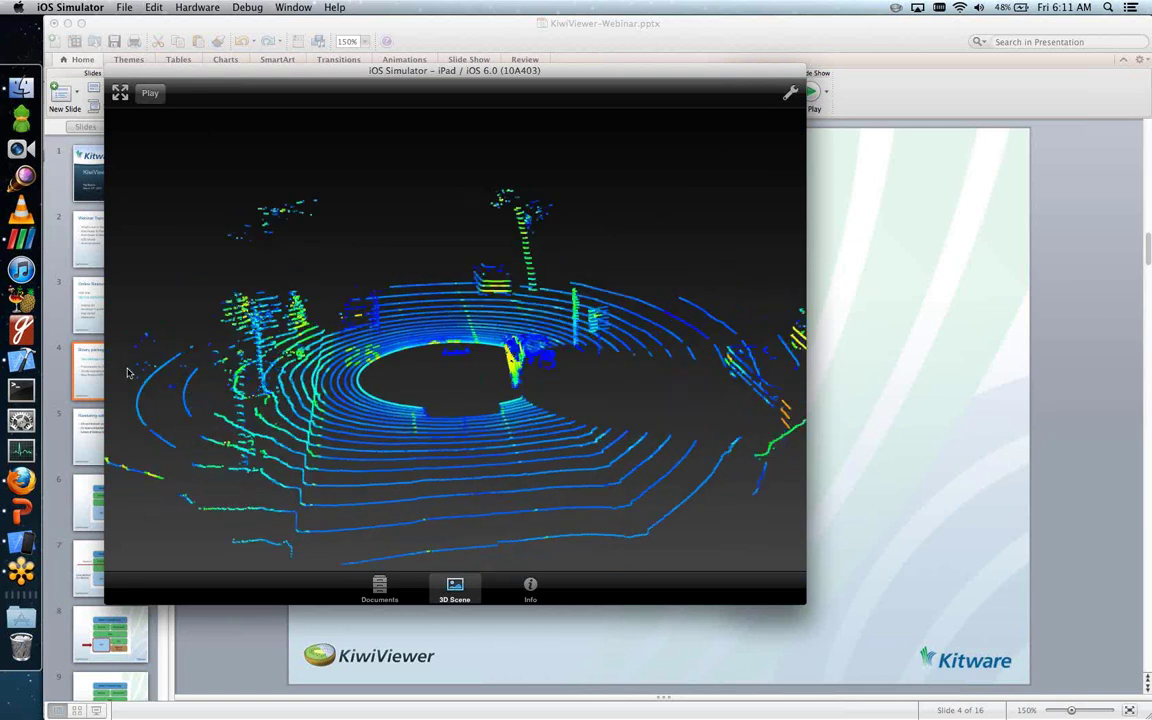
key(alt)
alt+drag(537, 281, 588, 270)
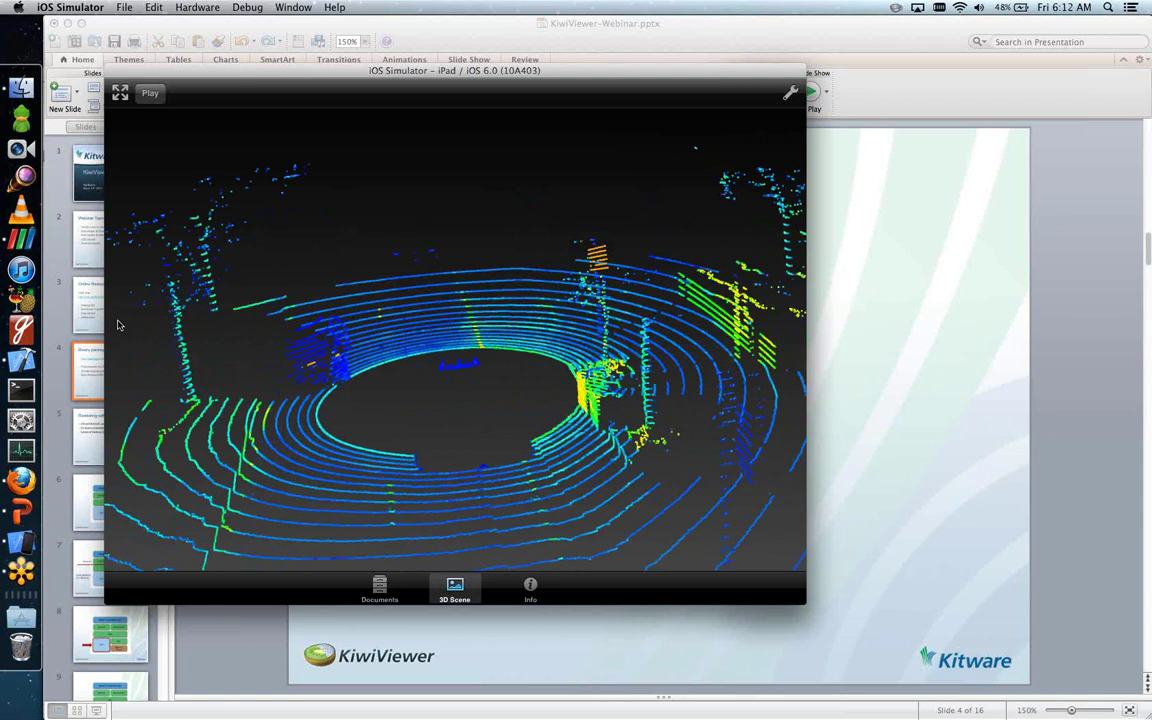
drag(118, 331, 345, 298)
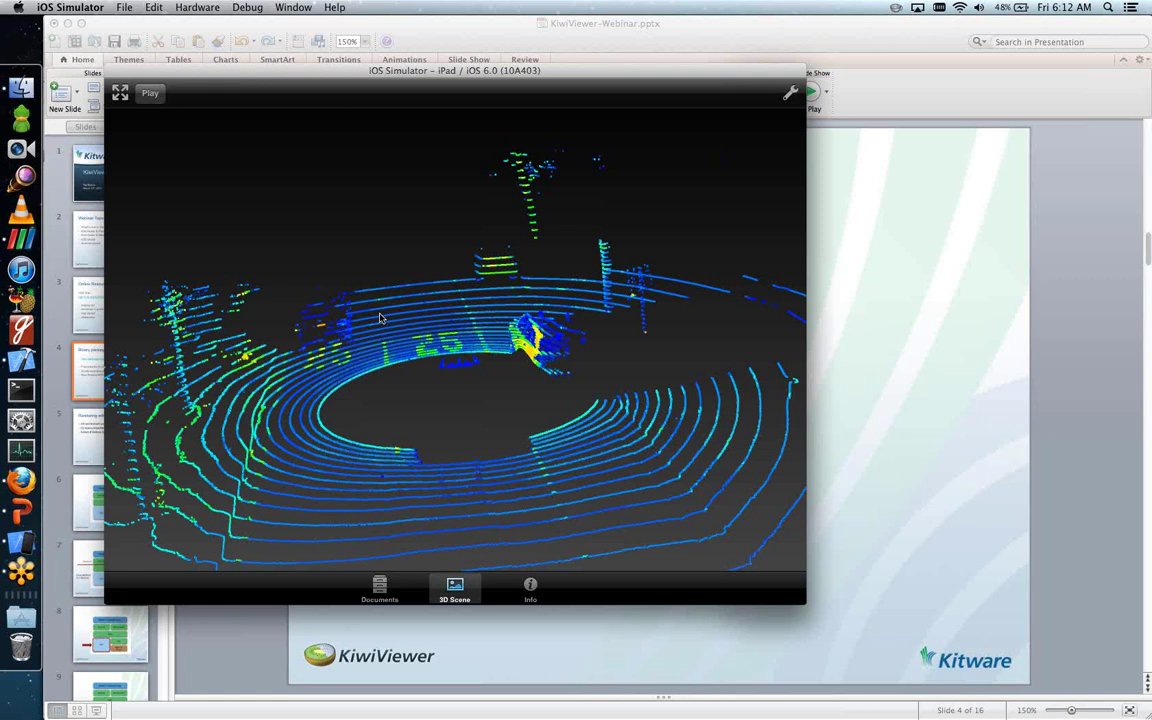
Step: Return to the Documents sample data list
click(379, 588)
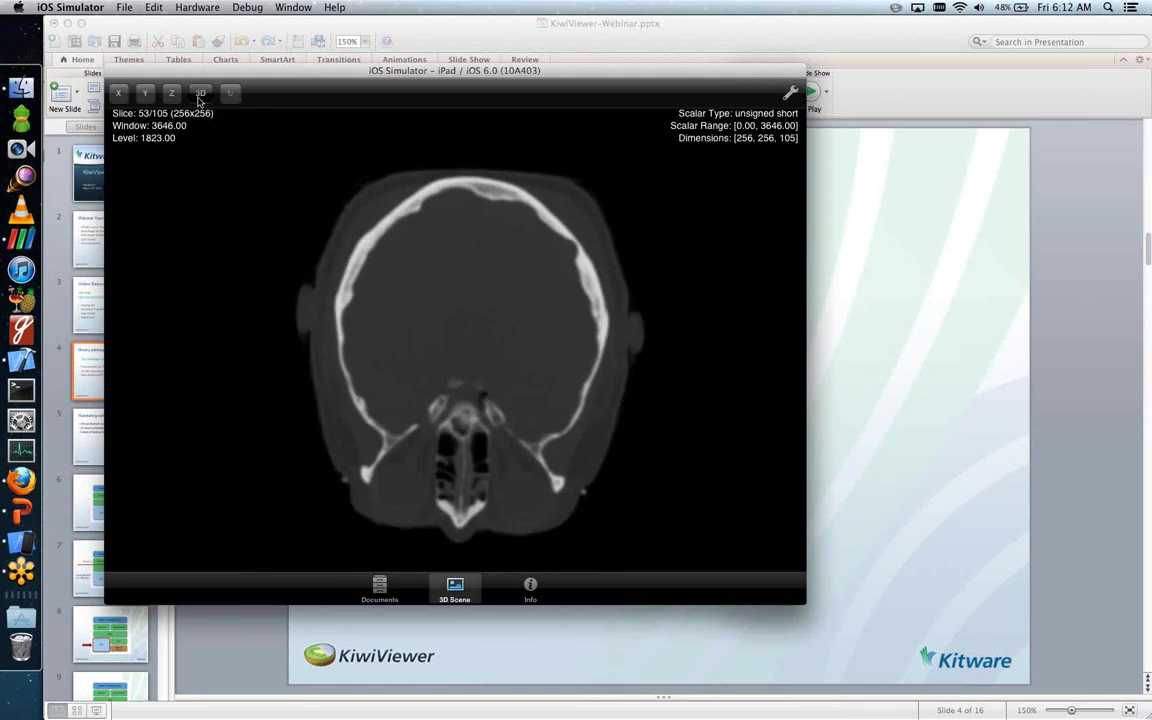
Step: Tilt the CT head volume, then step through sagittal slices and set window/level to 3898.80/2010.62
click(200, 94)
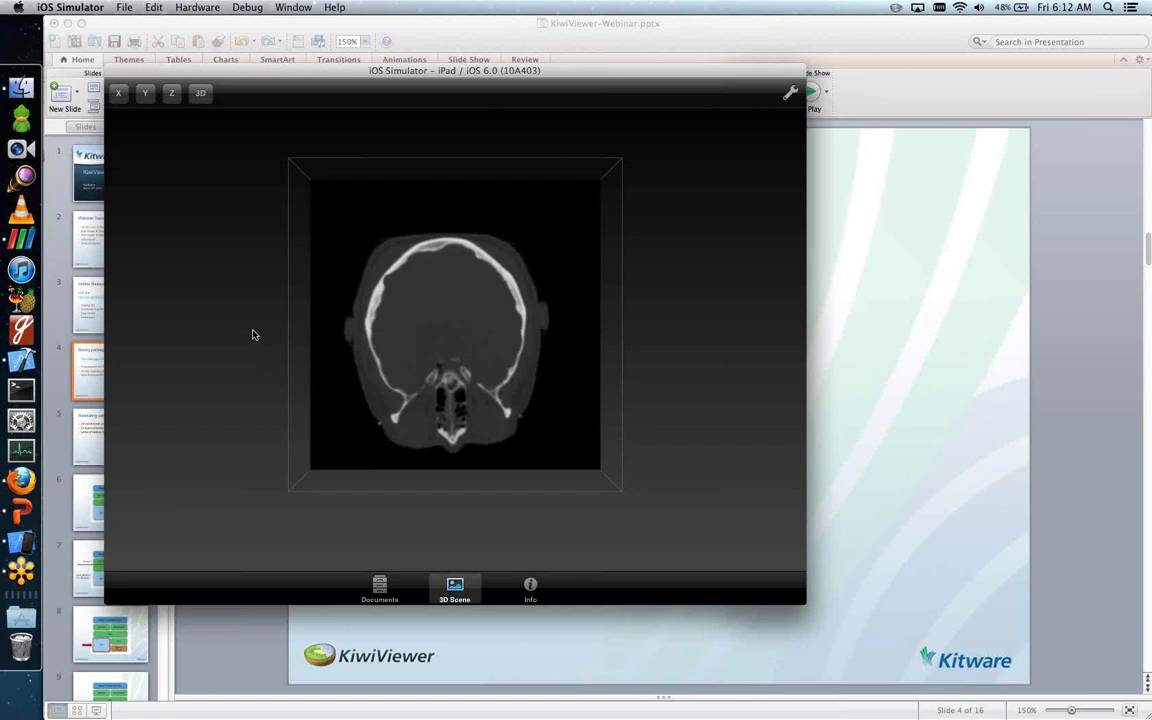
drag(253, 335, 431, 456)
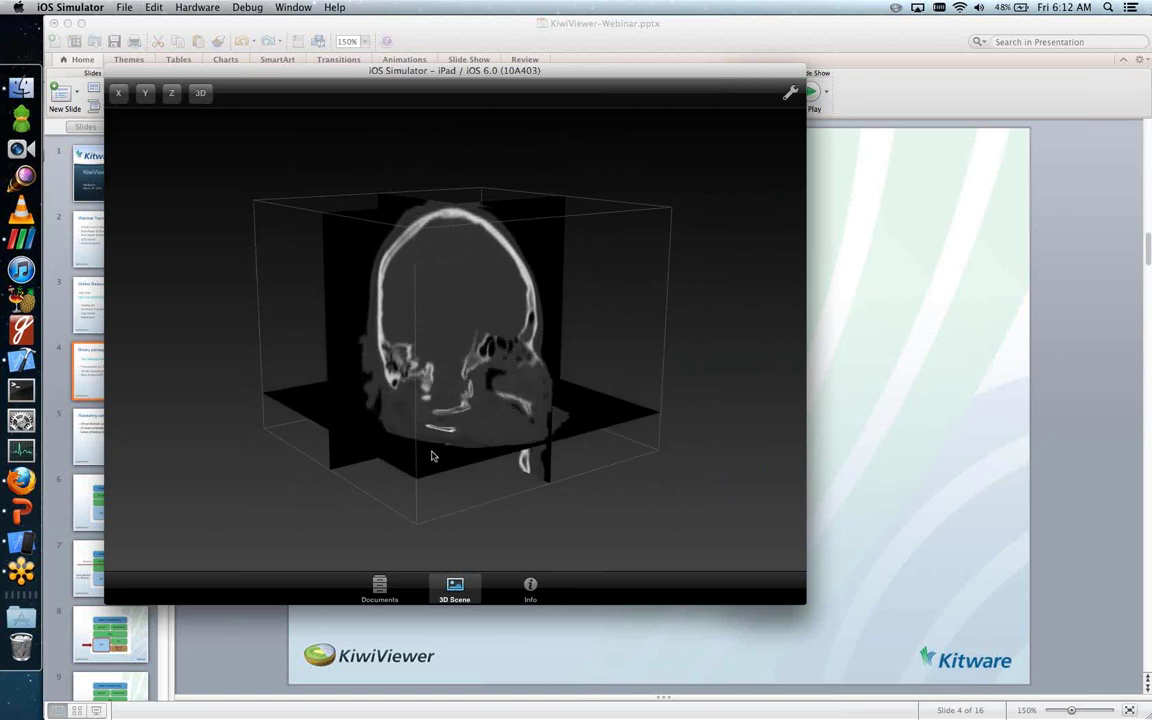
click(119, 94)
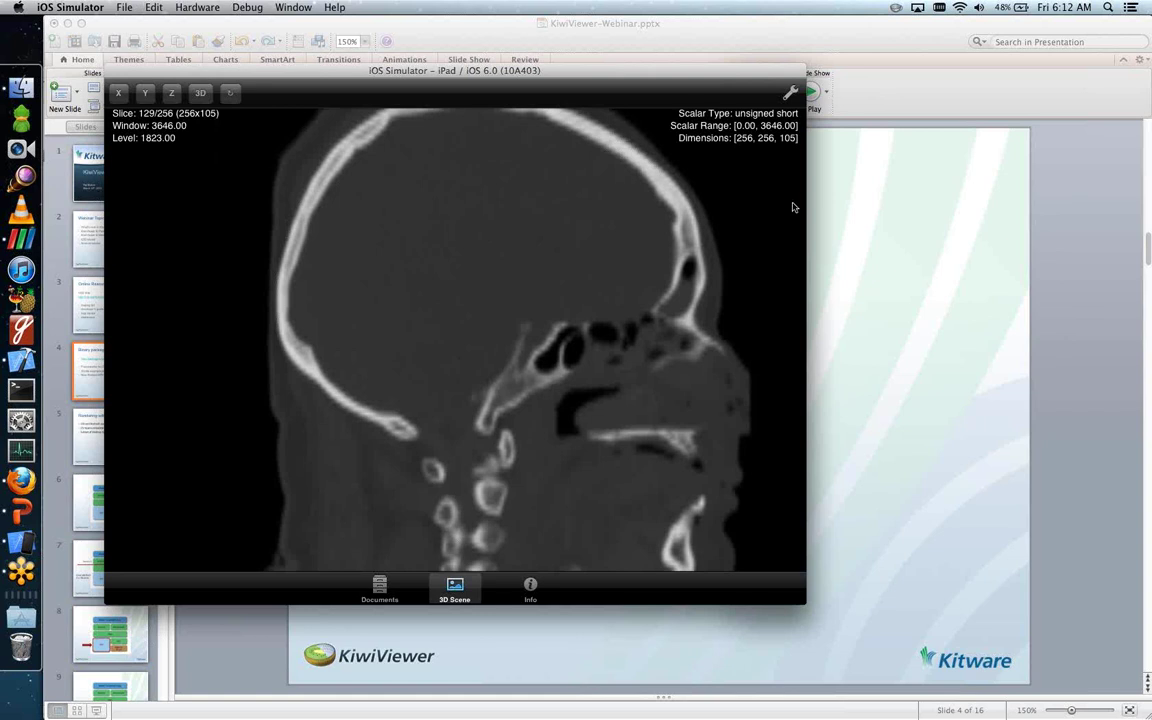
mouse_move(792, 218)
mouse_down()
mouse_move(787, 363)
mouse_move(790, 199)
mouse_up()
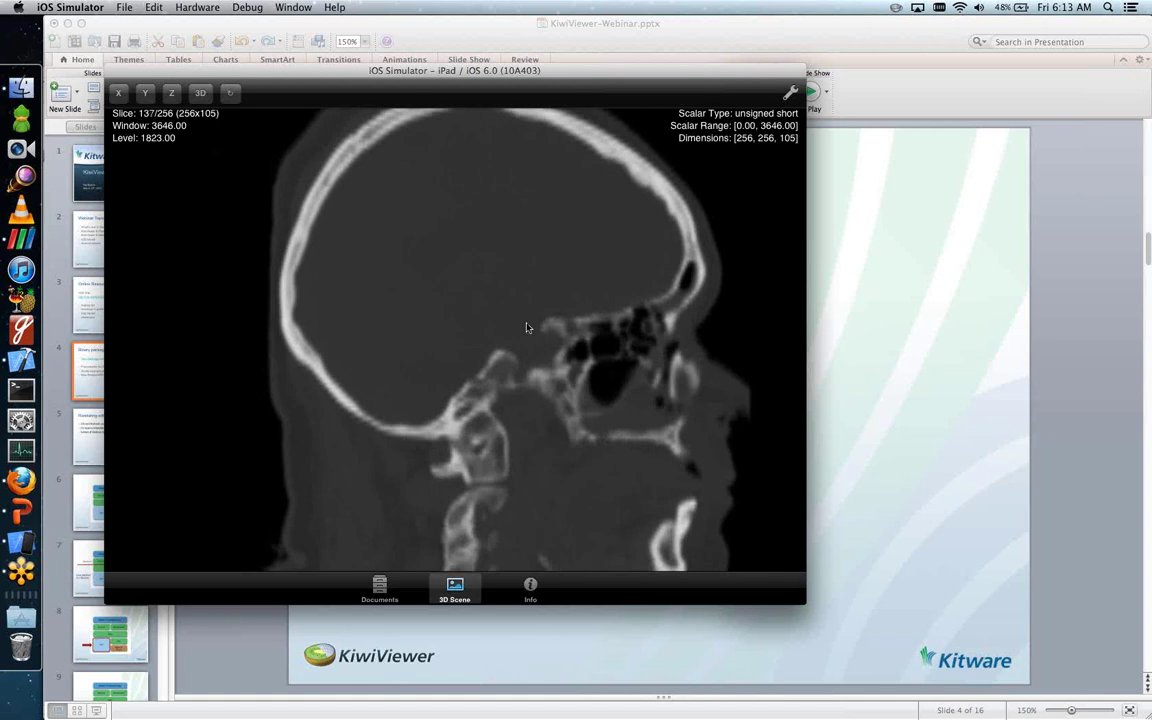
drag(464, 331, 400, 250)
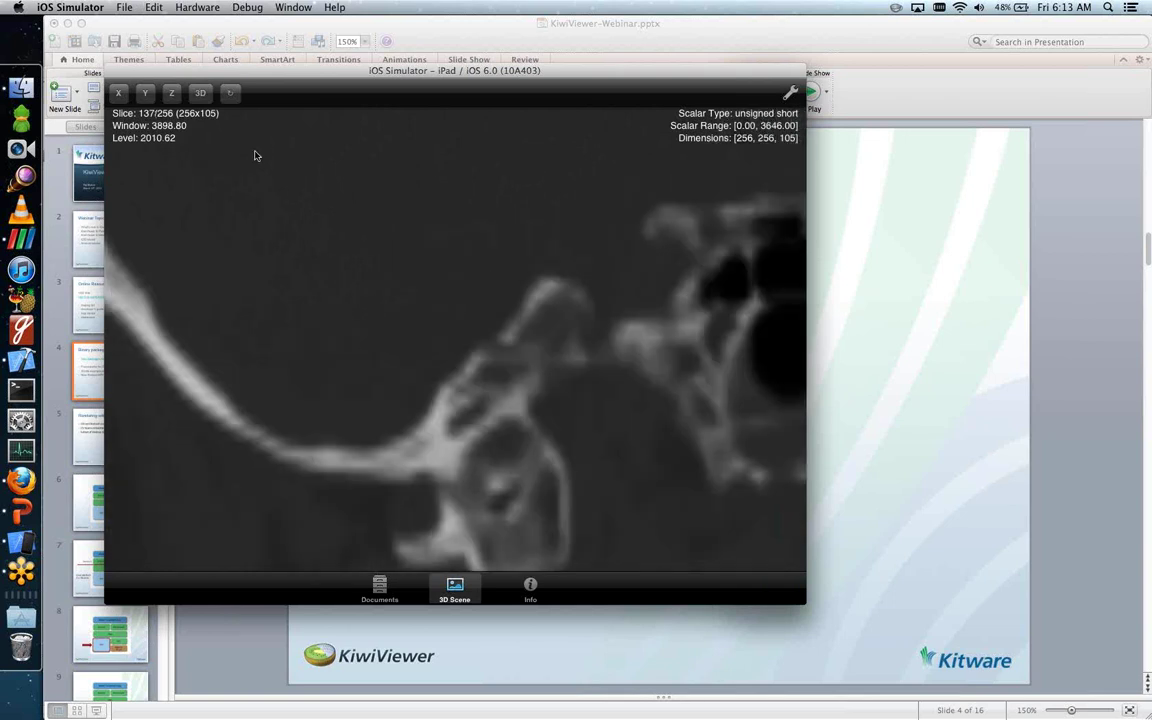
alt+drag(321, 185, 372, 240)
Step: Compare coronal and axial views, cycle the coronal slice's orientation upright, and return to Sample Data
click(146, 93)
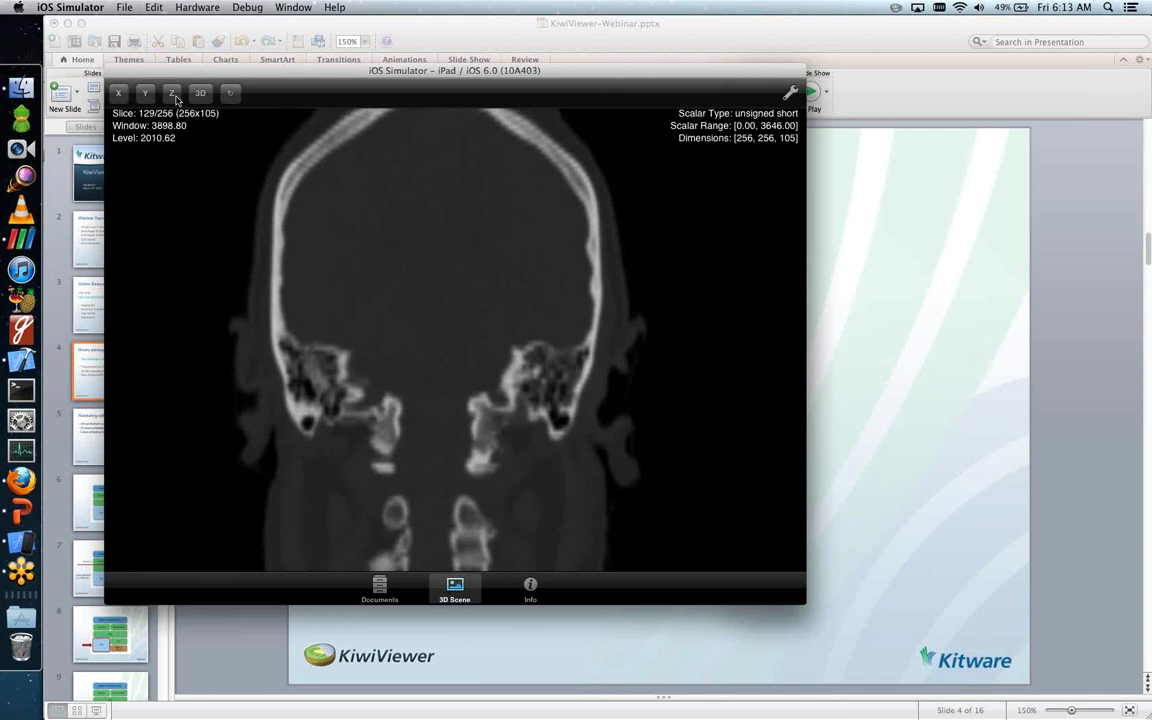
click(173, 94)
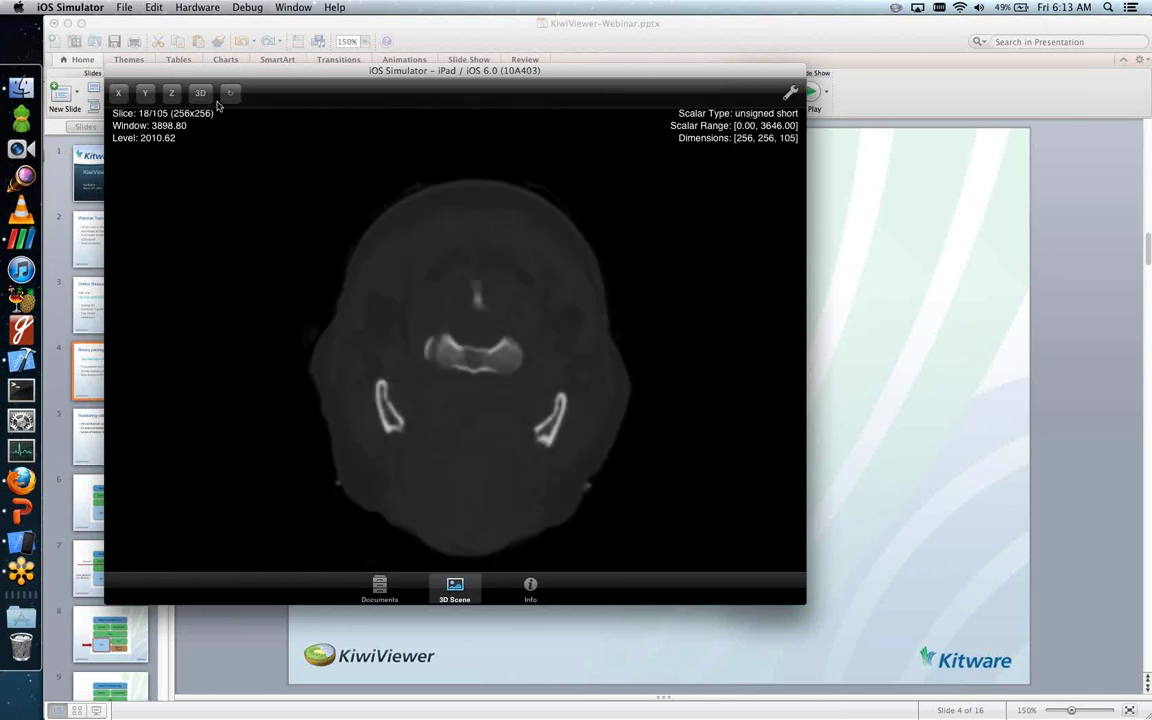
click(146, 93)
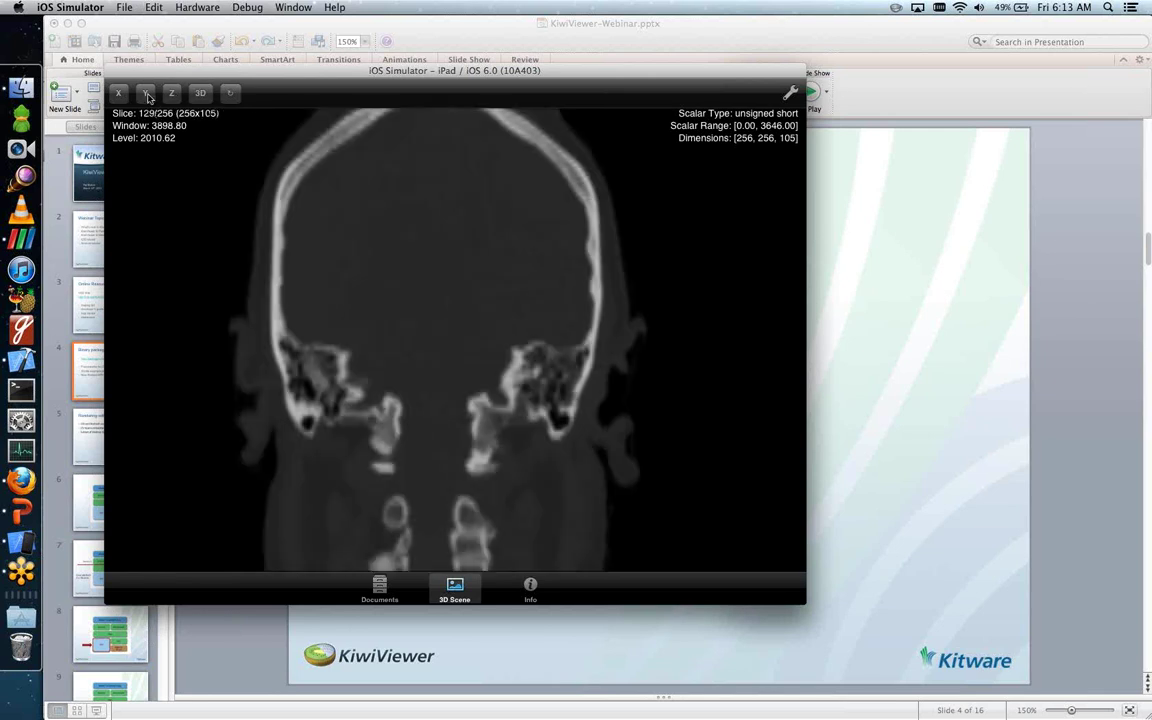
click(231, 94)
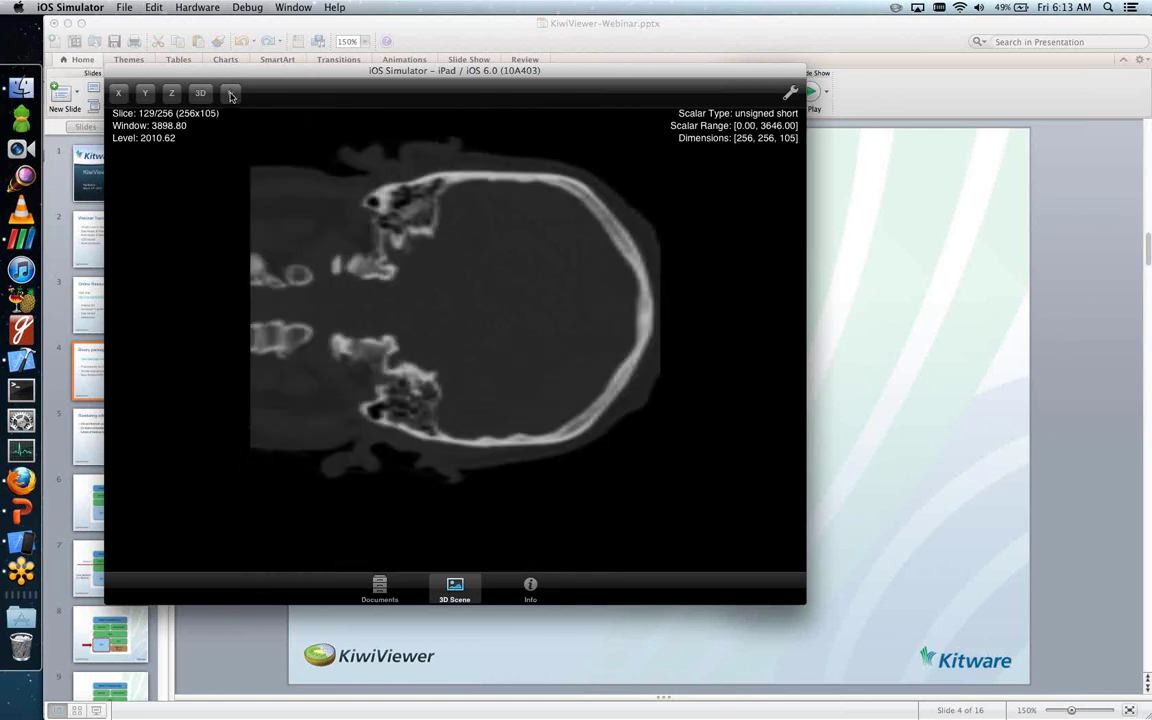
click(231, 94)
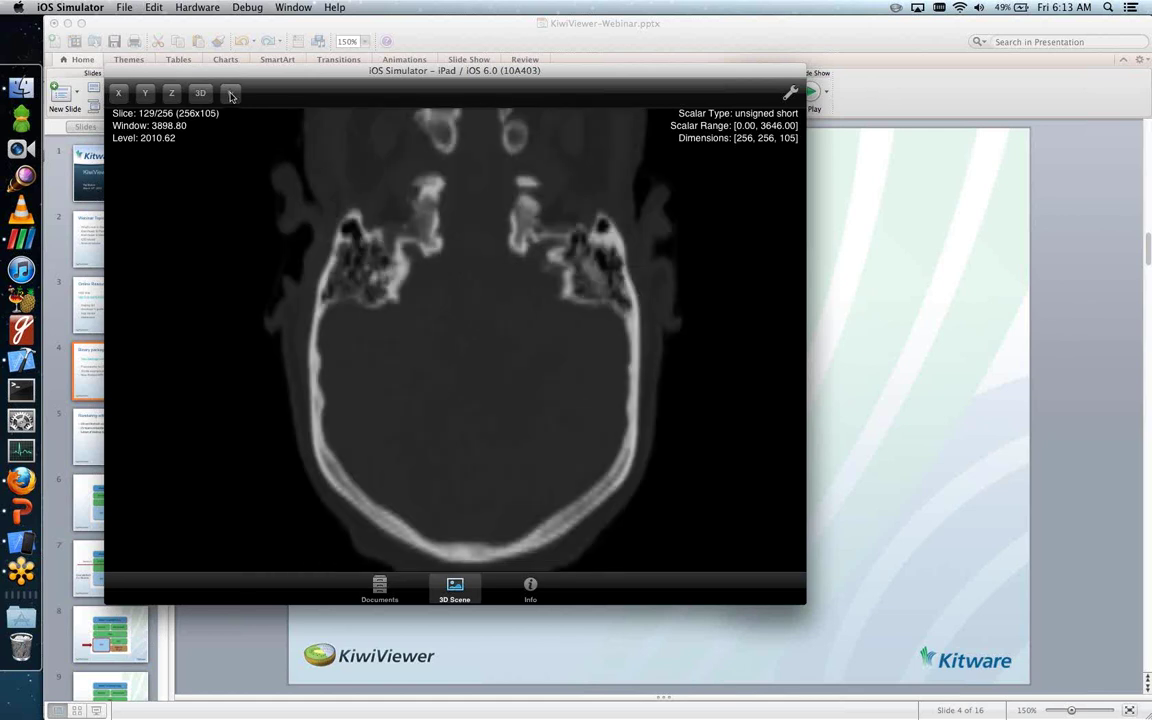
click(231, 94)
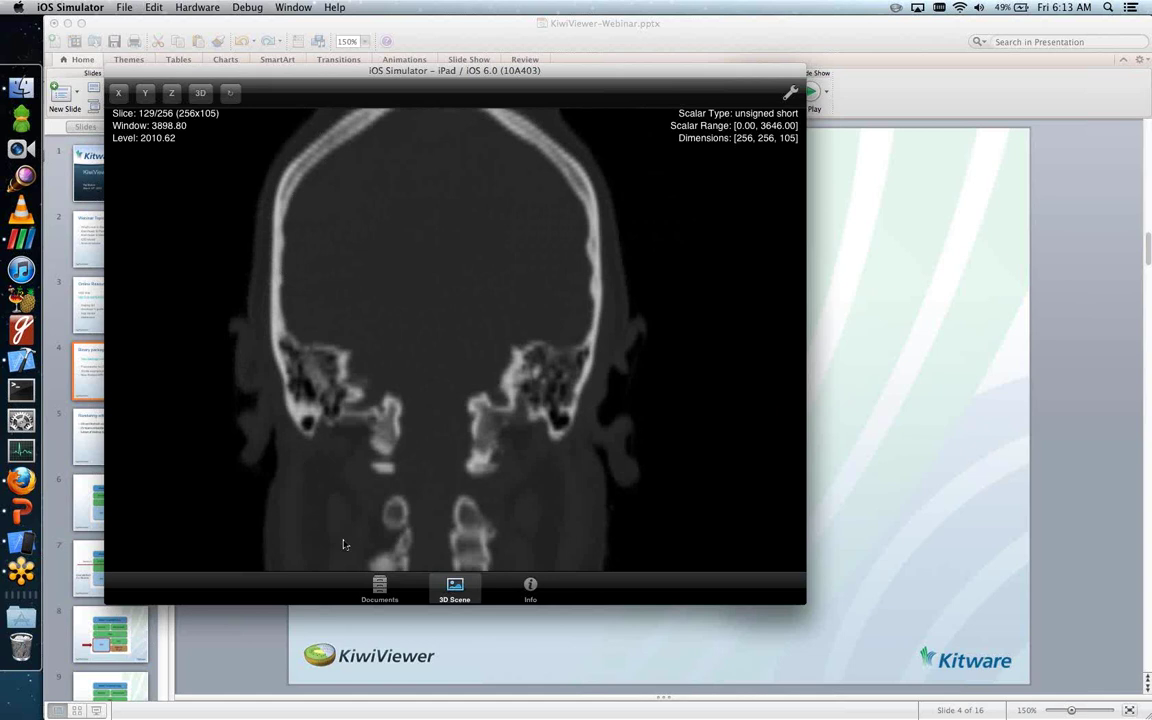
click(379, 590)
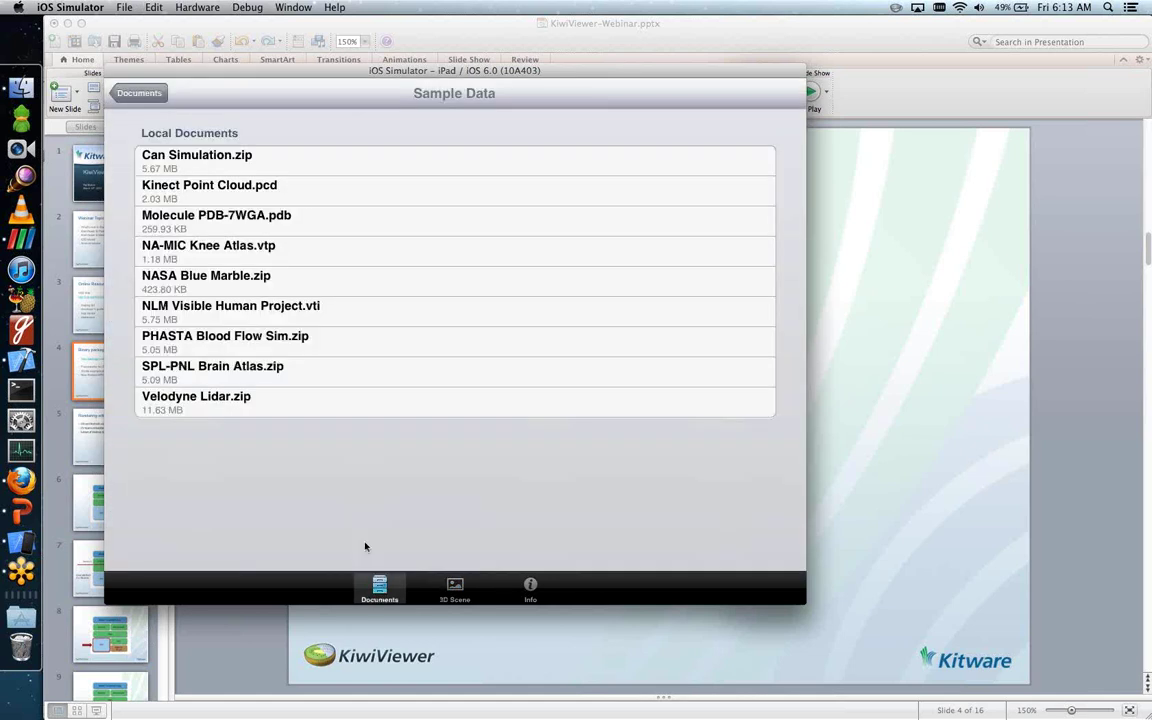
click(155, 97)
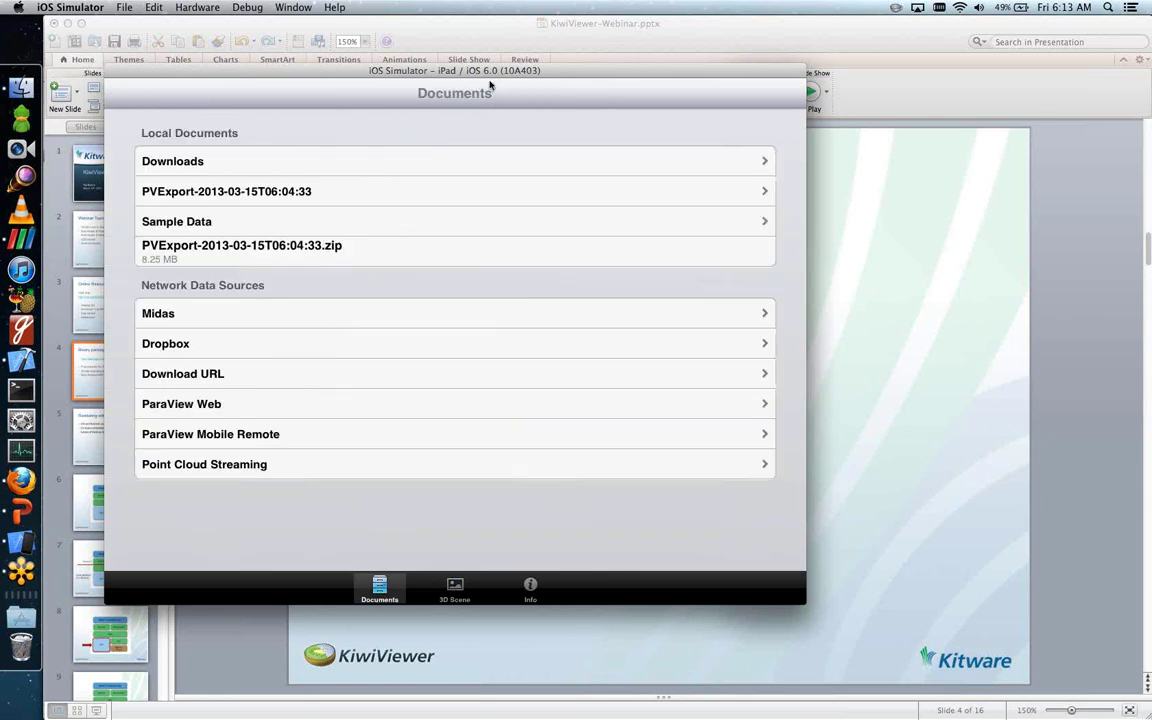
drag(489, 71, 488, 73)
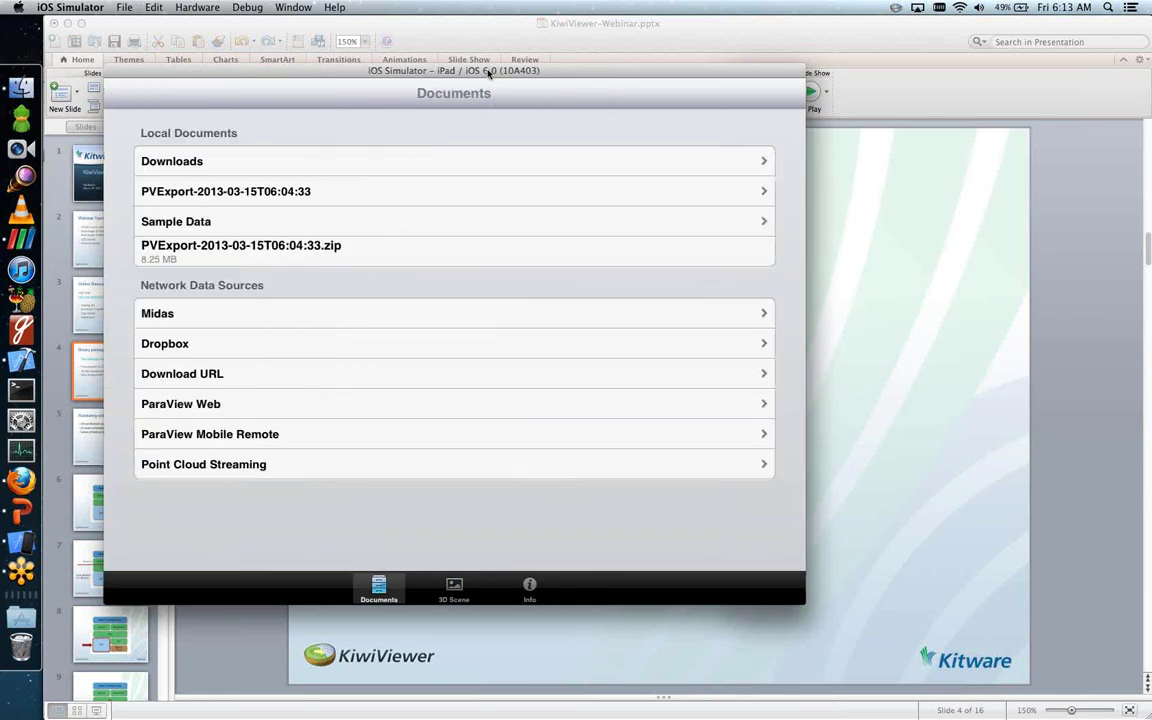
drag(489, 72, 481, 107)
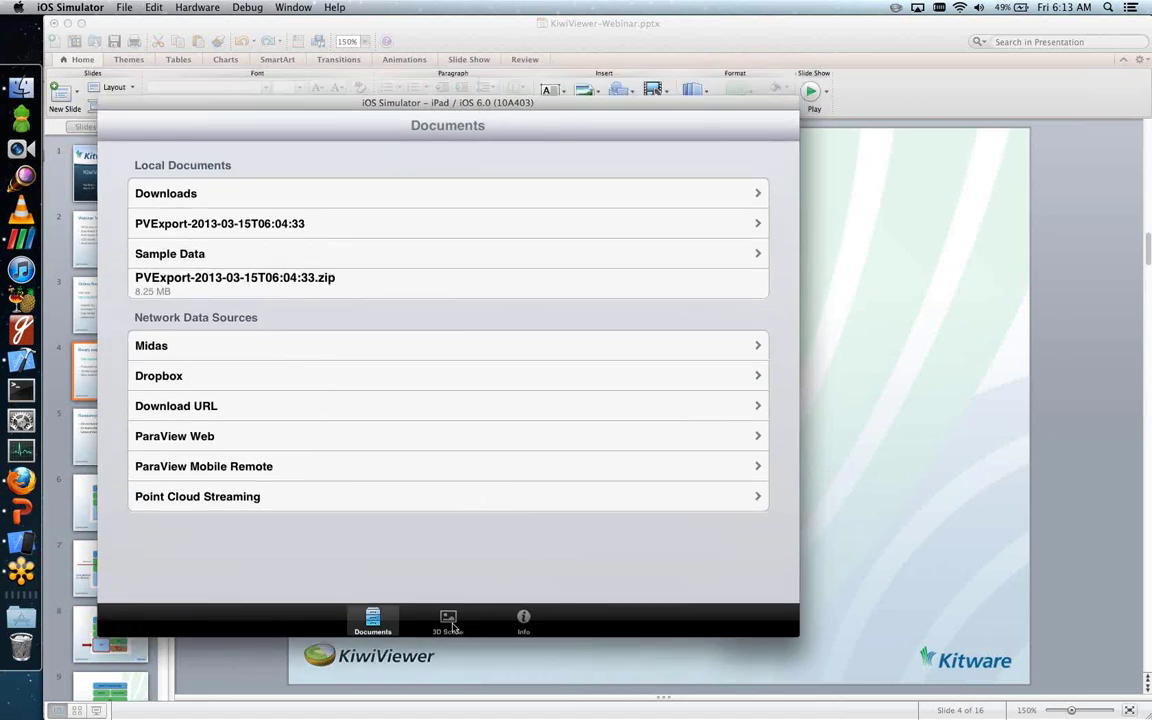
click(275, 255)
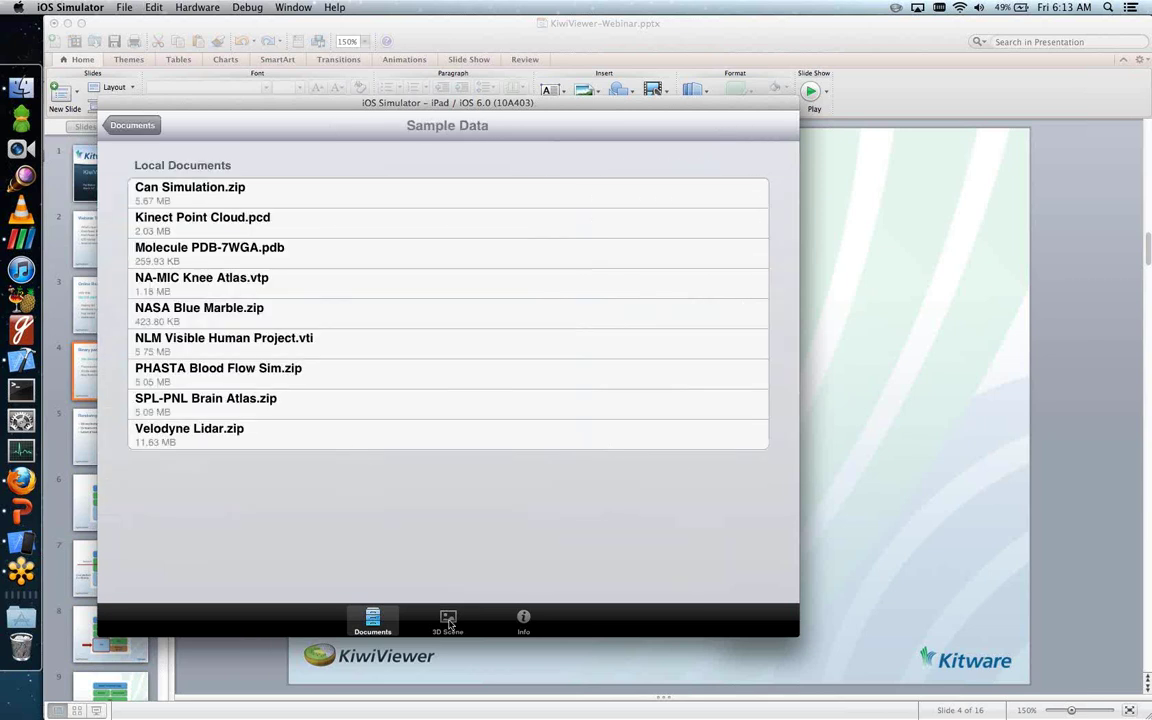
Step: Go back to the top-level Documents list, glance at the 3D Scene tab, then bring PowerPoint forward
click(136, 126)
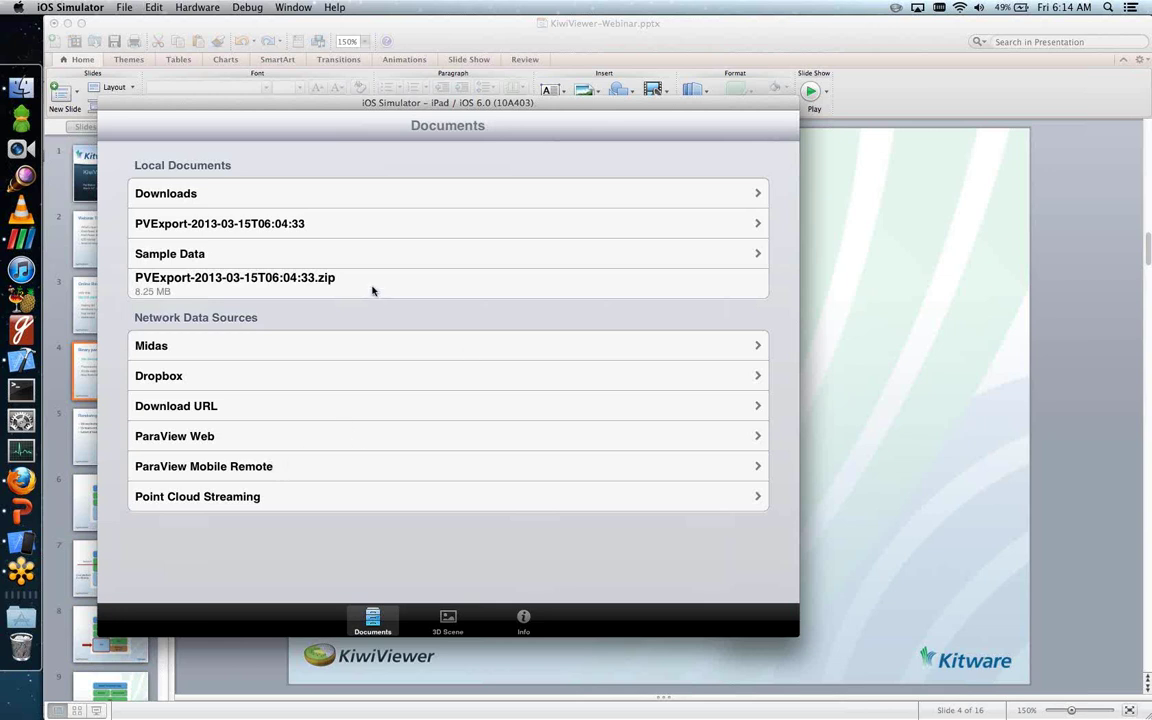
click(440, 620)
click(374, 618)
click(520, 35)
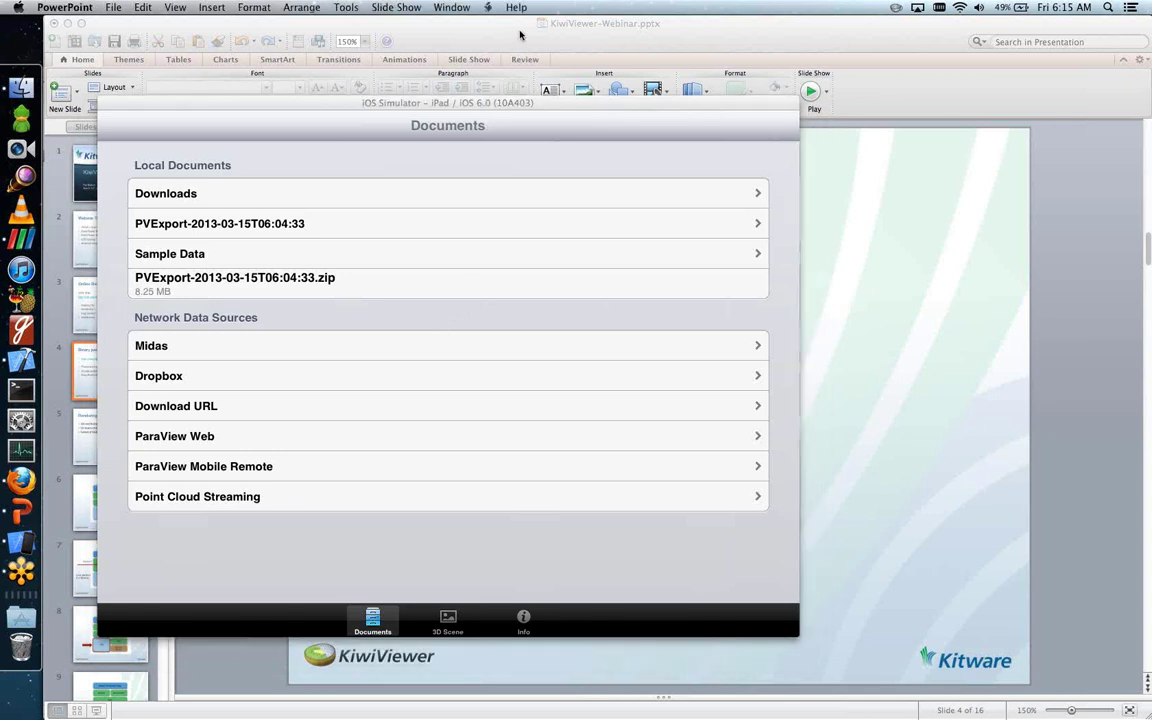
Step: Activate the PowerPoint window so the presentation replaces the simulator
click(231, 328)
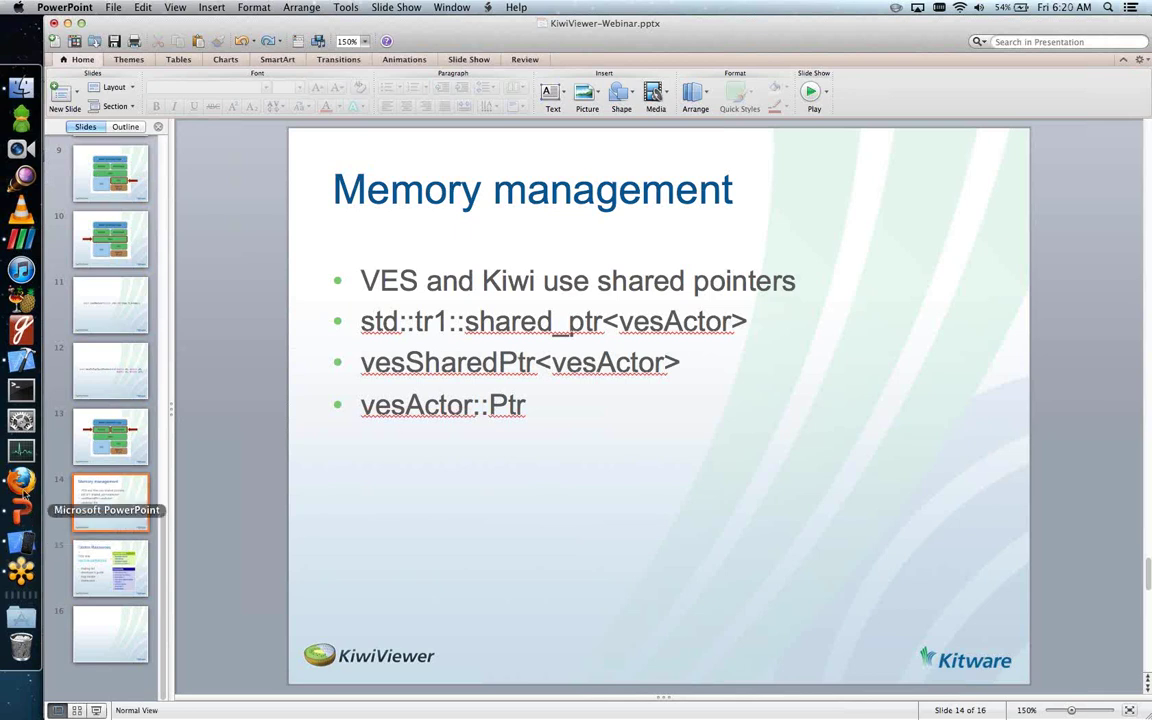
Step: Switch to Xcode's KiwiViewer project showing the AppDelegate.h header
click(22, 362)
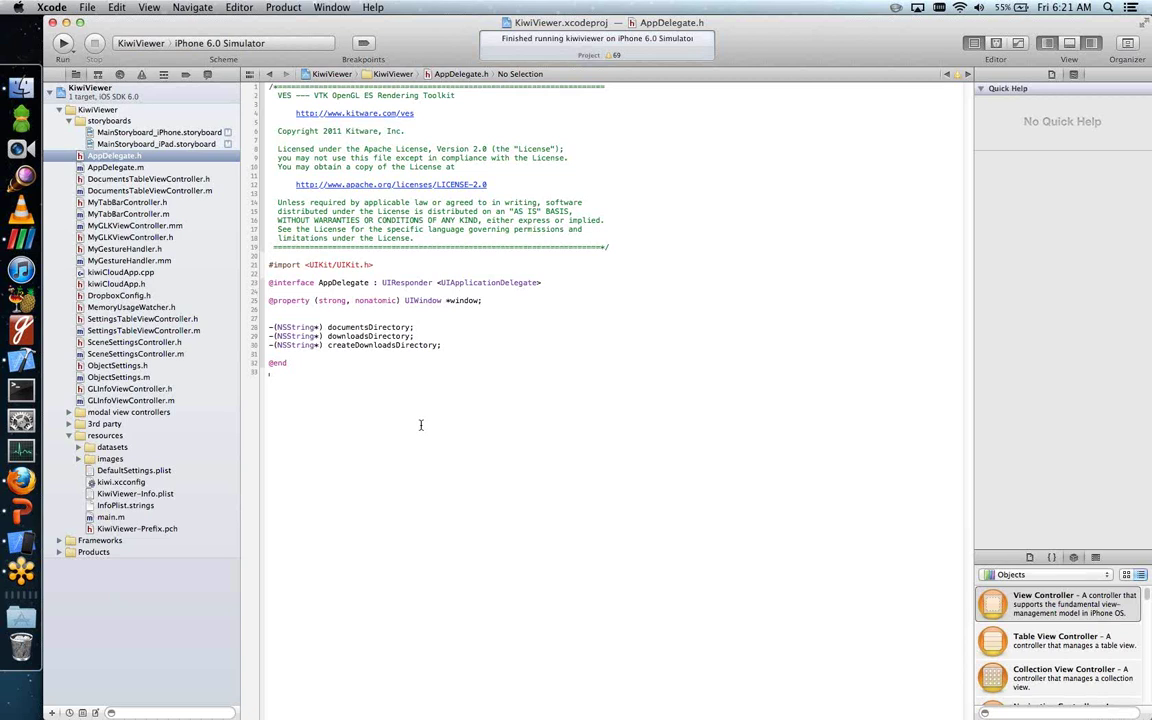
key(BackSpace)
click(160, 144)
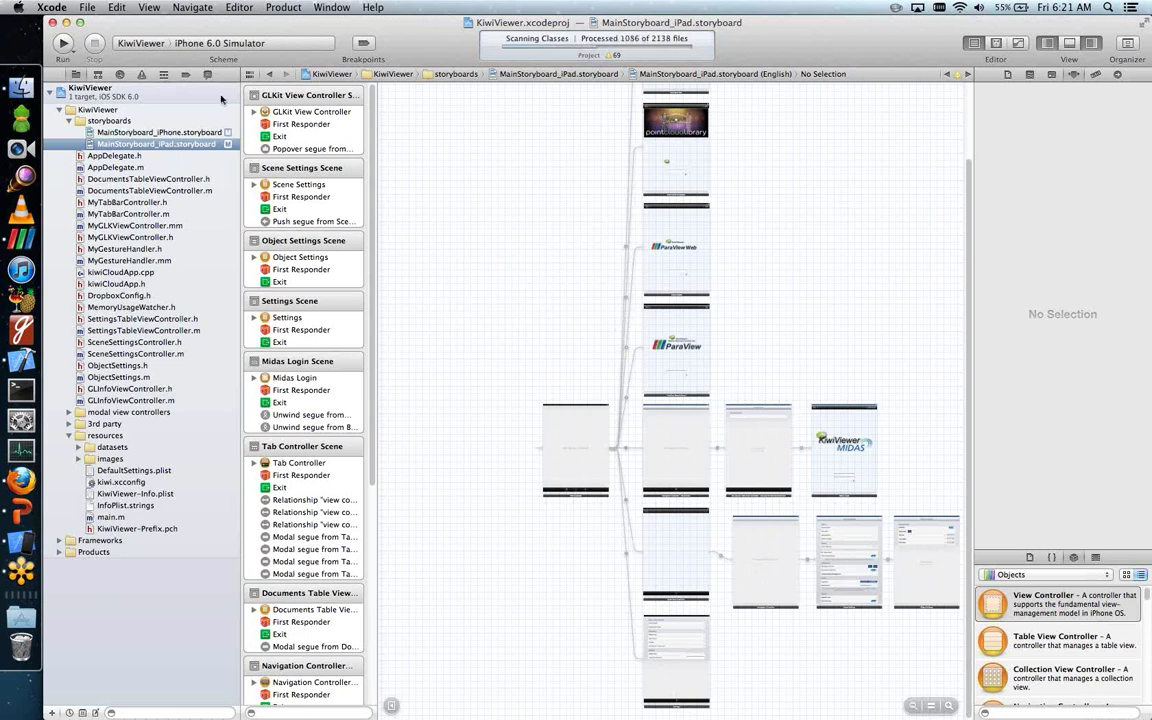
click(331, 7)
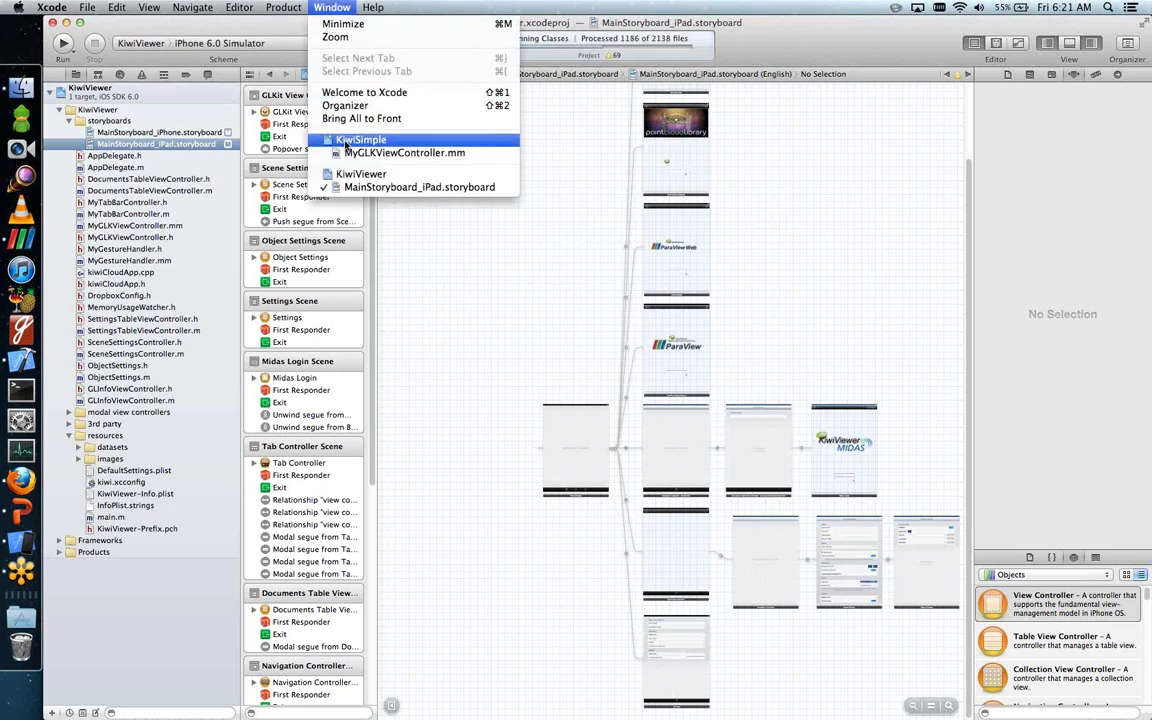
Step: In the KiwiSimple project, open MyGestureHandler.mm and set the run destination to iPhone 6.0 Simulator
click(347, 141)
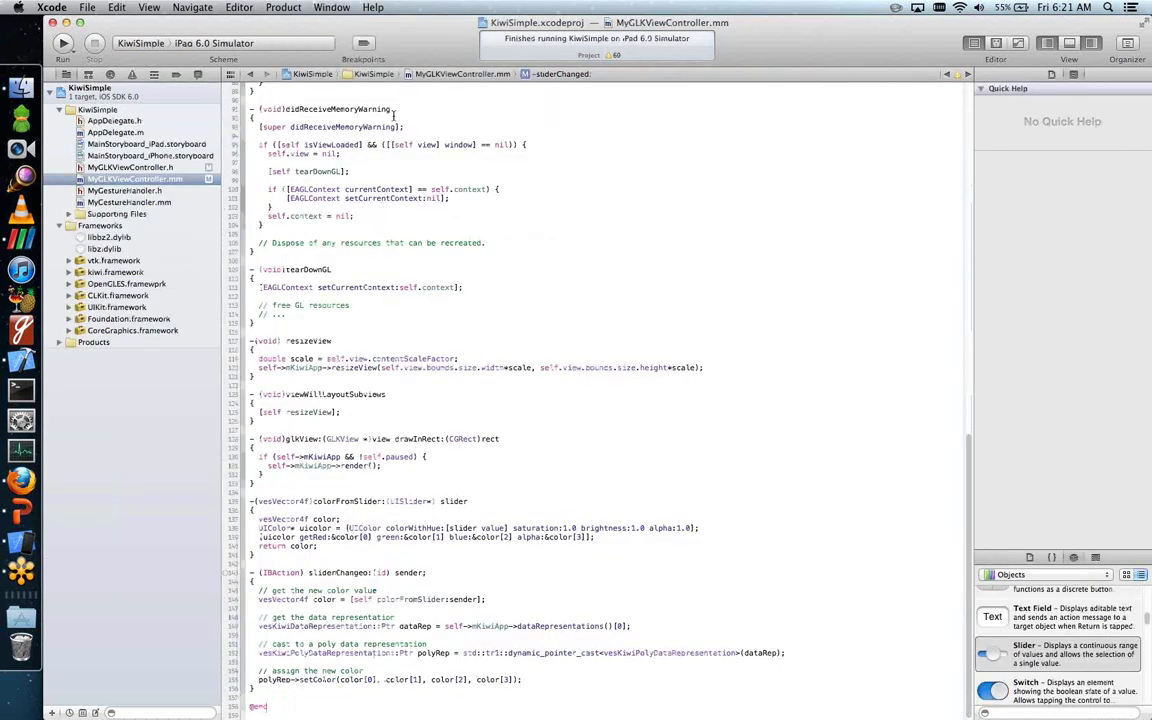
scroll(394, 116, up, 10)
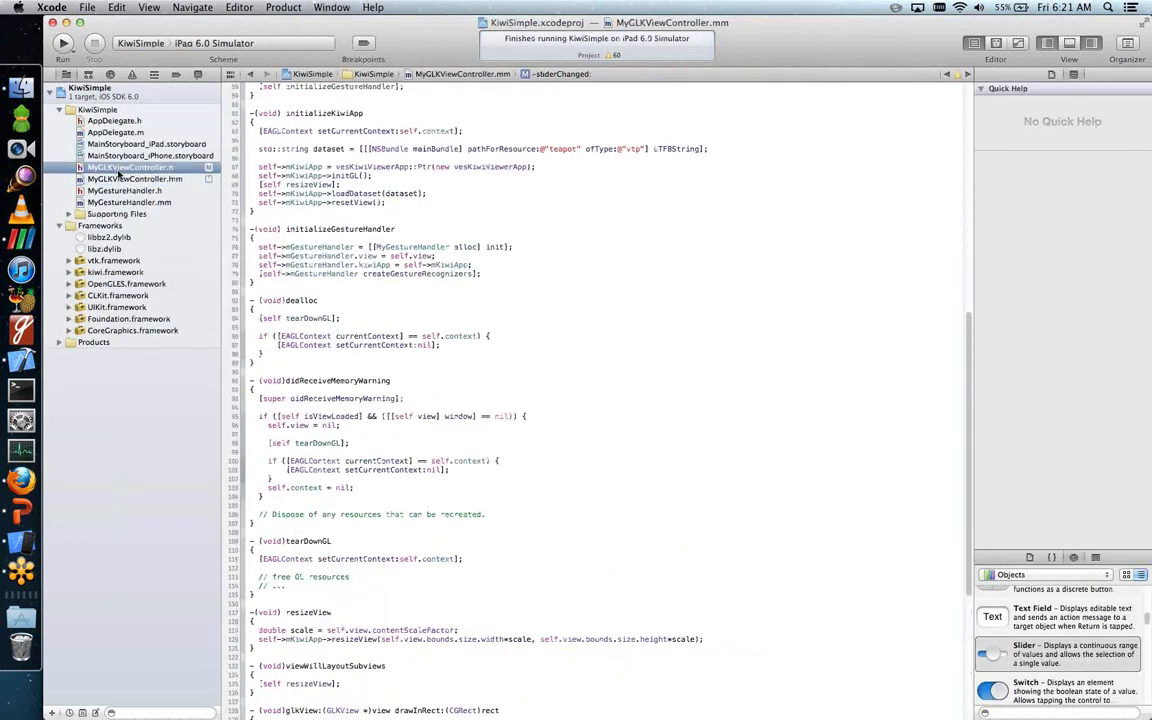
click(120, 178)
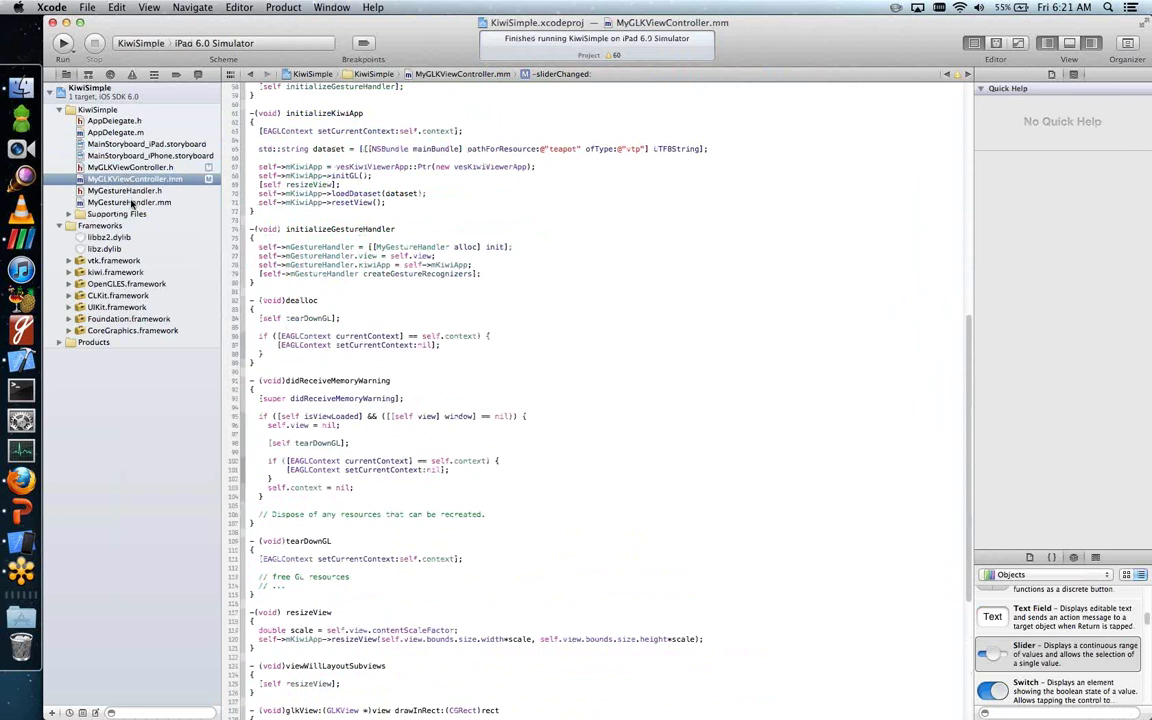
click(131, 203)
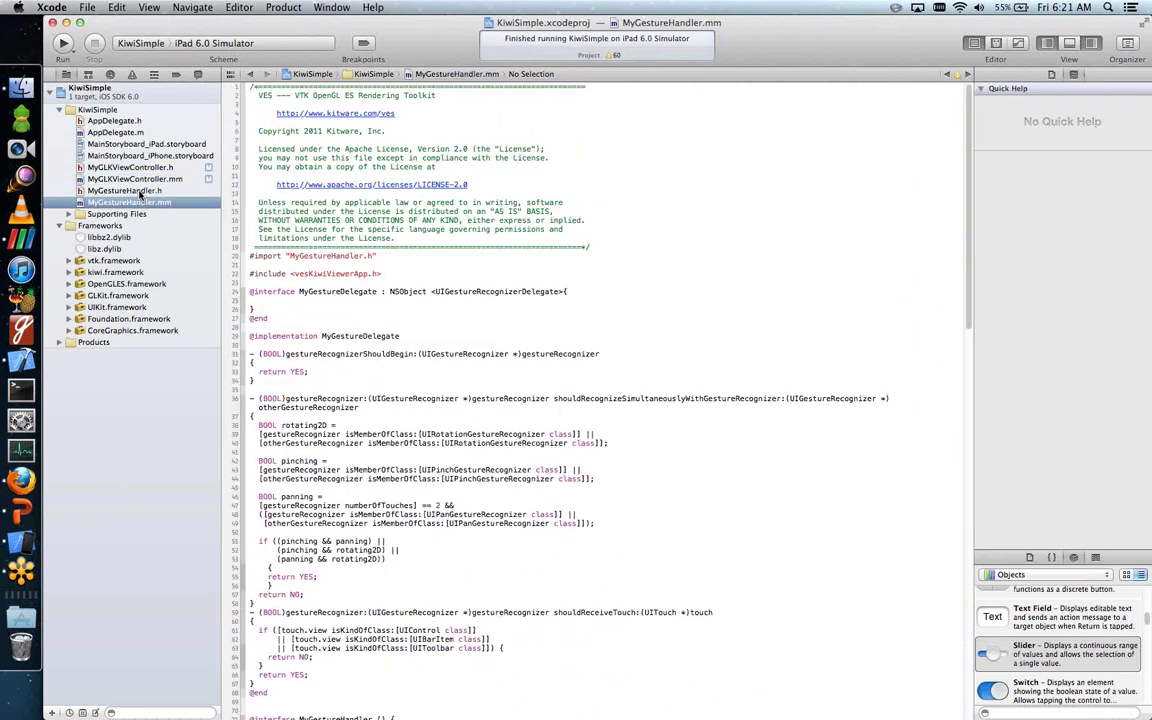
click(210, 43)
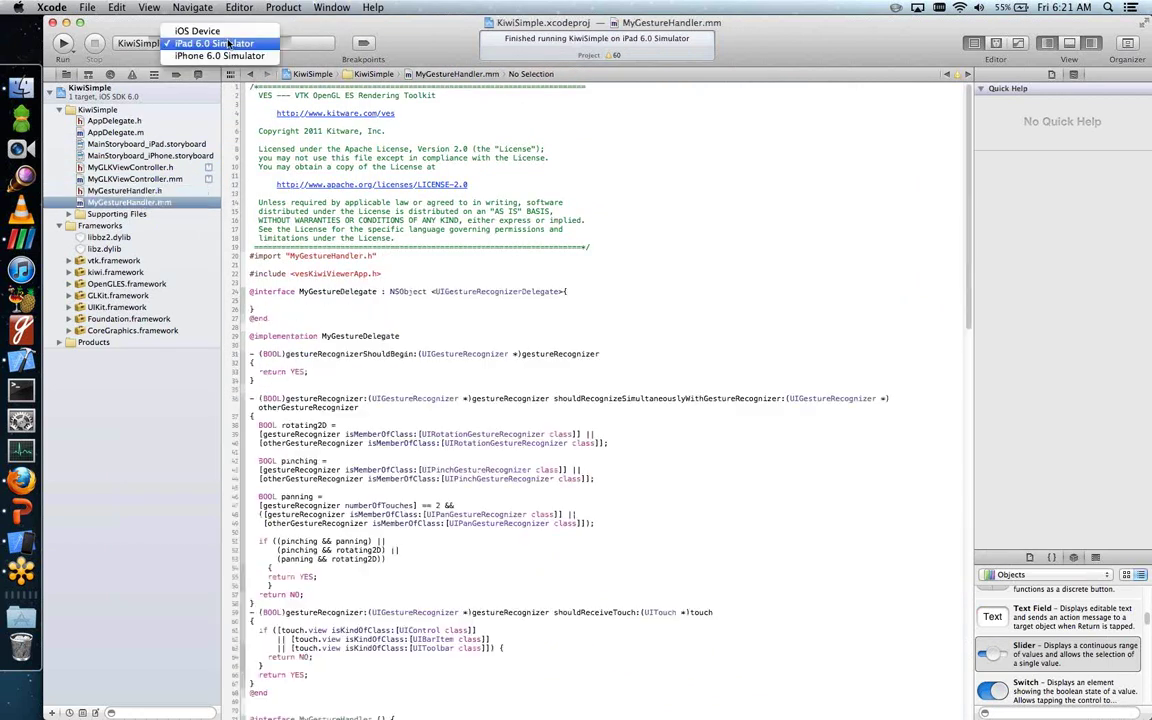
click(222, 55)
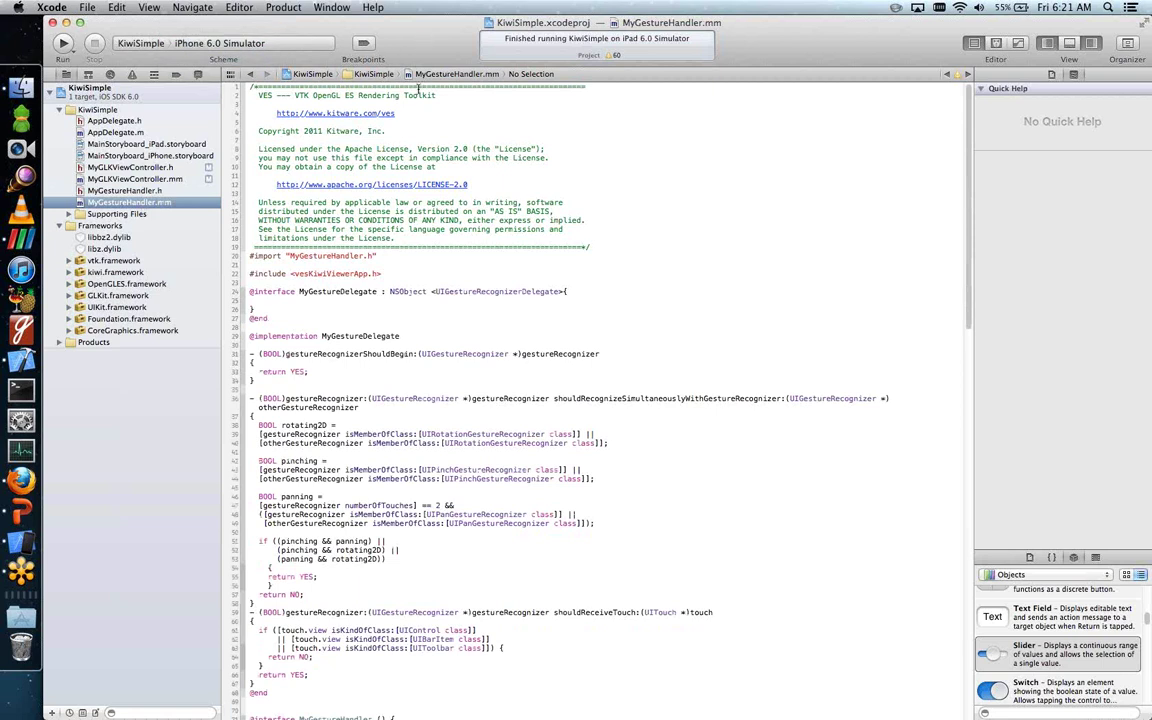
Step: Run KiwiSimple with Cmd+R, rotate the teapot to show its top, then show PowerPoint's slide 15
key(super+r)
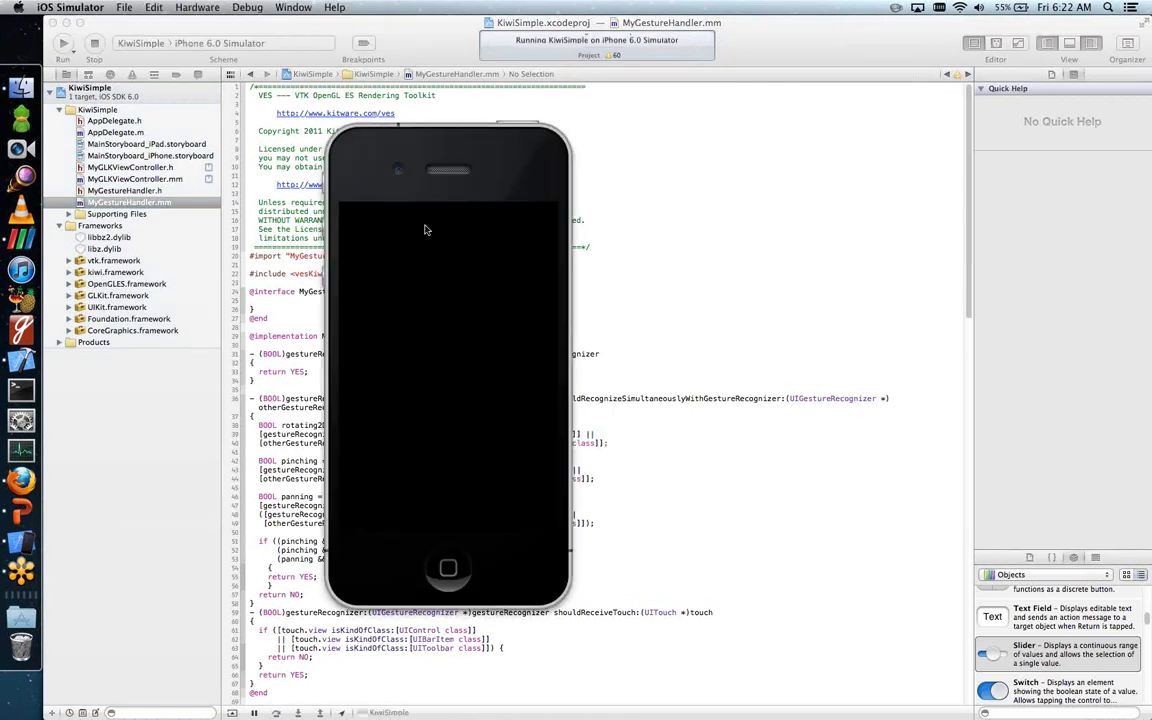
drag(373, 331, 420, 387)
double_click(420, 387)
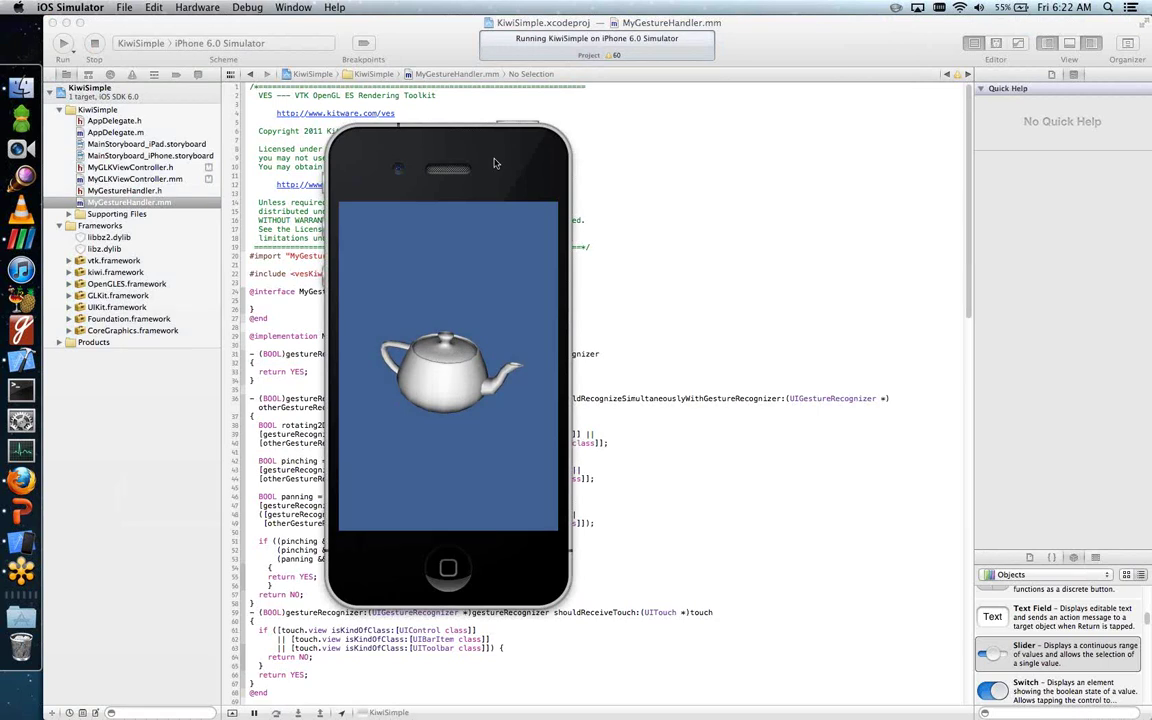
drag(494, 163, 509, 142)
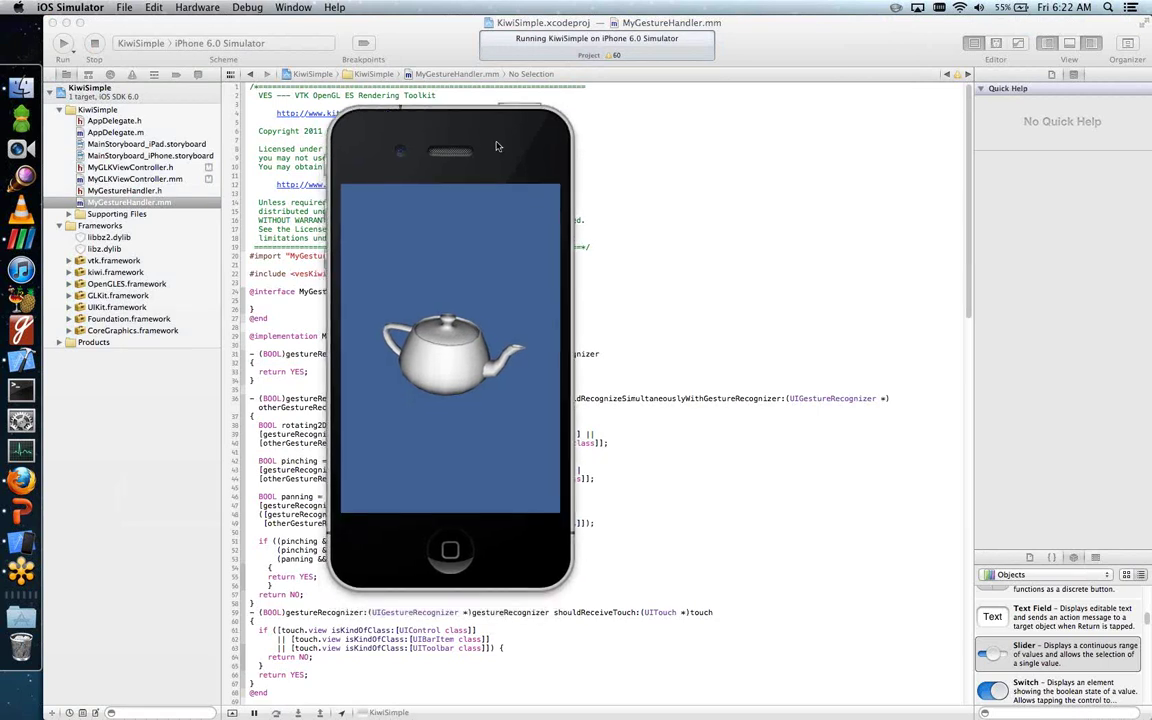
mouse_move(493, 286)
mouse_down()
mouse_move(488, 306)
mouse_move(479, 283)
mouse_move(509, 277)
mouse_up()
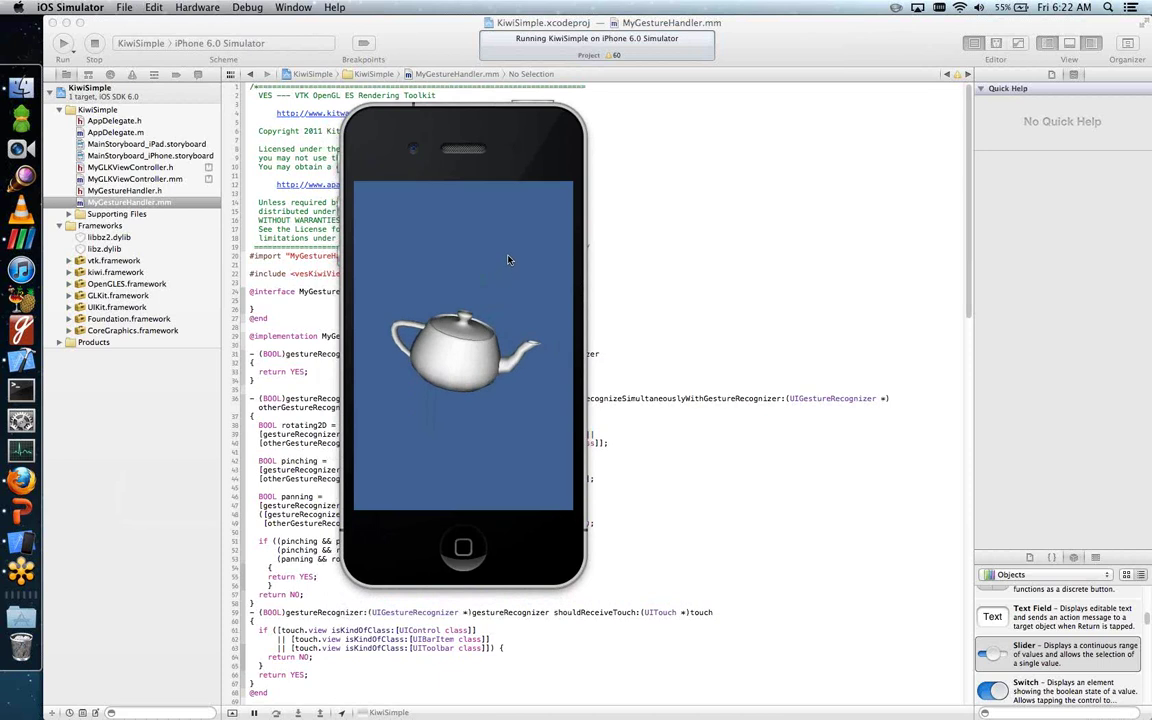
drag(504, 272, 490, 250)
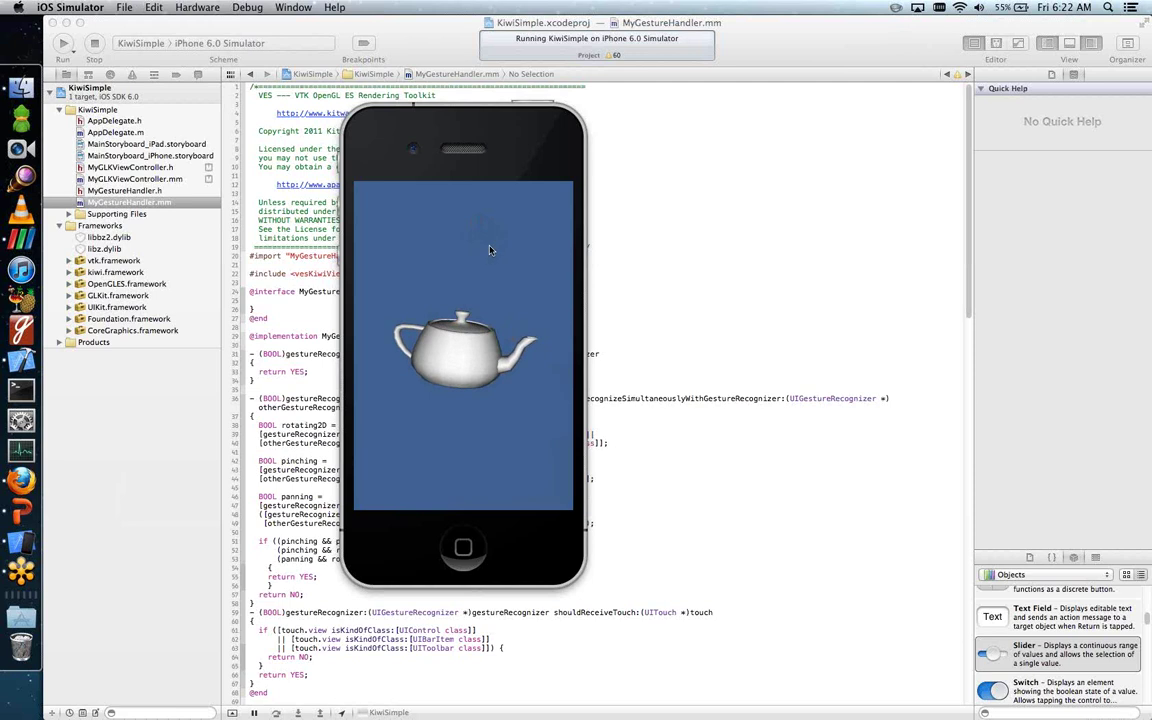
click(18, 512)
click(105, 557)
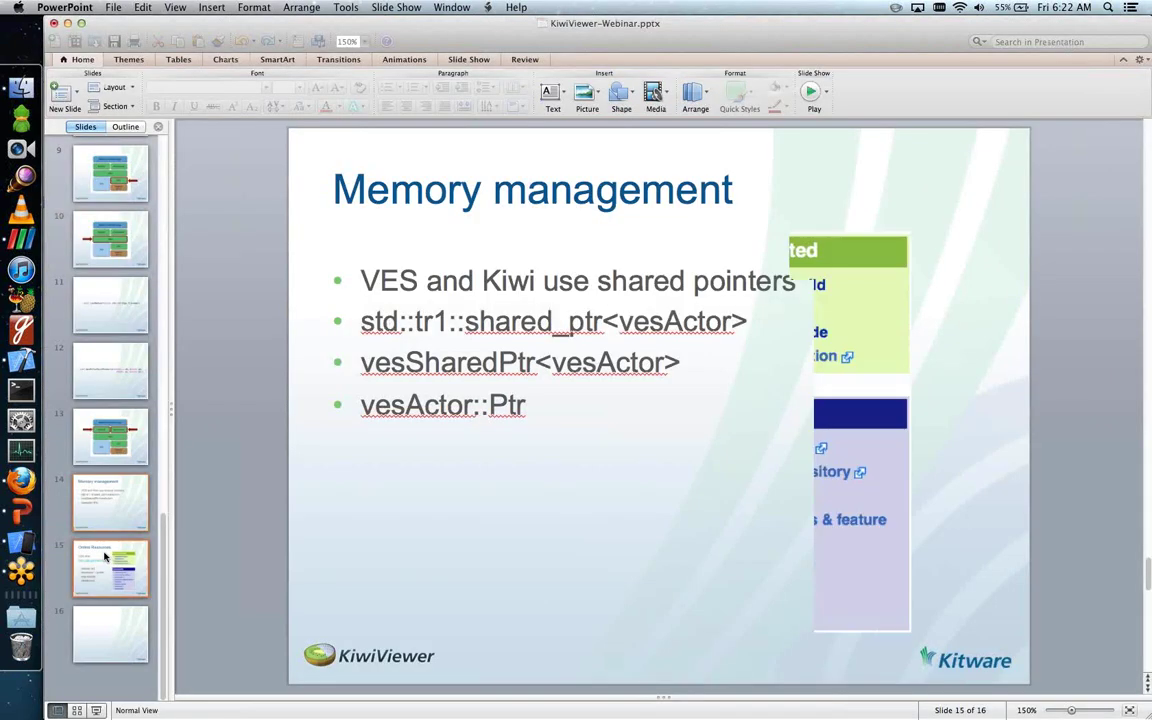